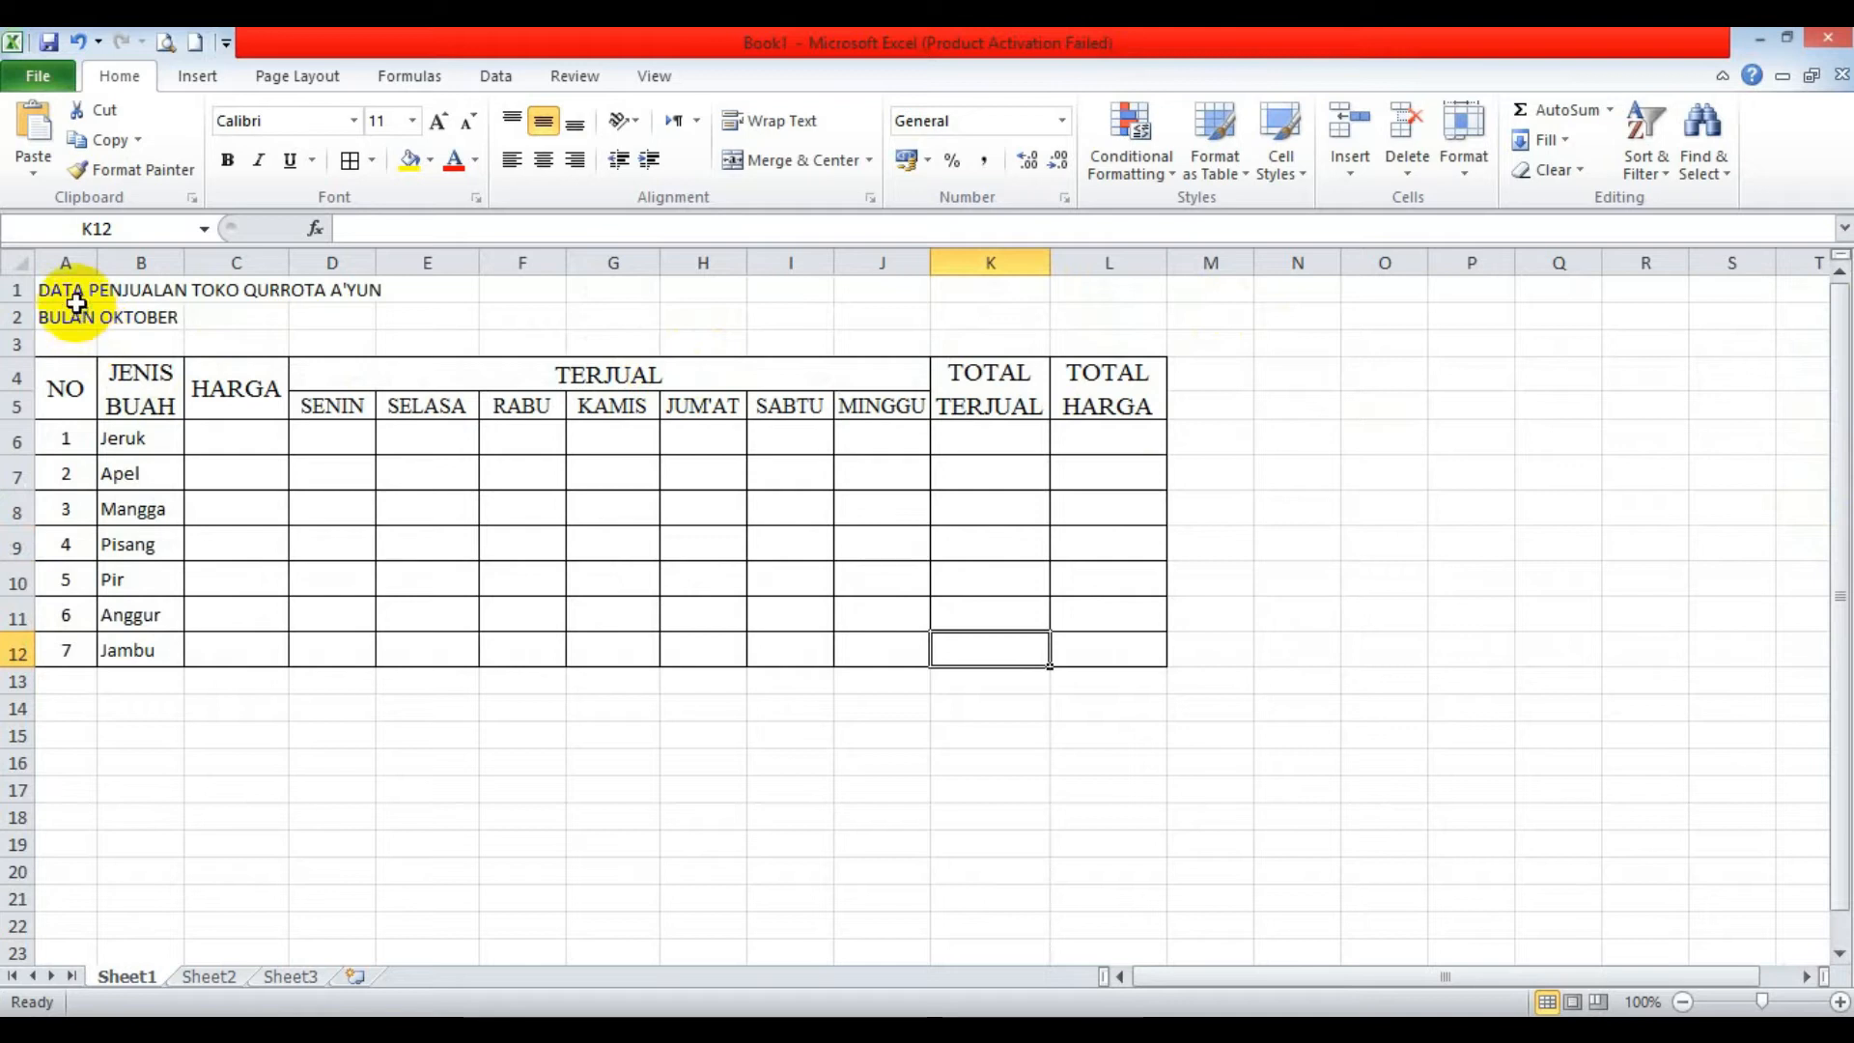
# Merge and center the title across A1:L1 and the BULAN OKTOBER line across A2:L2.
pyautogui.moveTo(60, 290); pyautogui.dragTo(1155, 286)
pyautogui.click(812, 153)
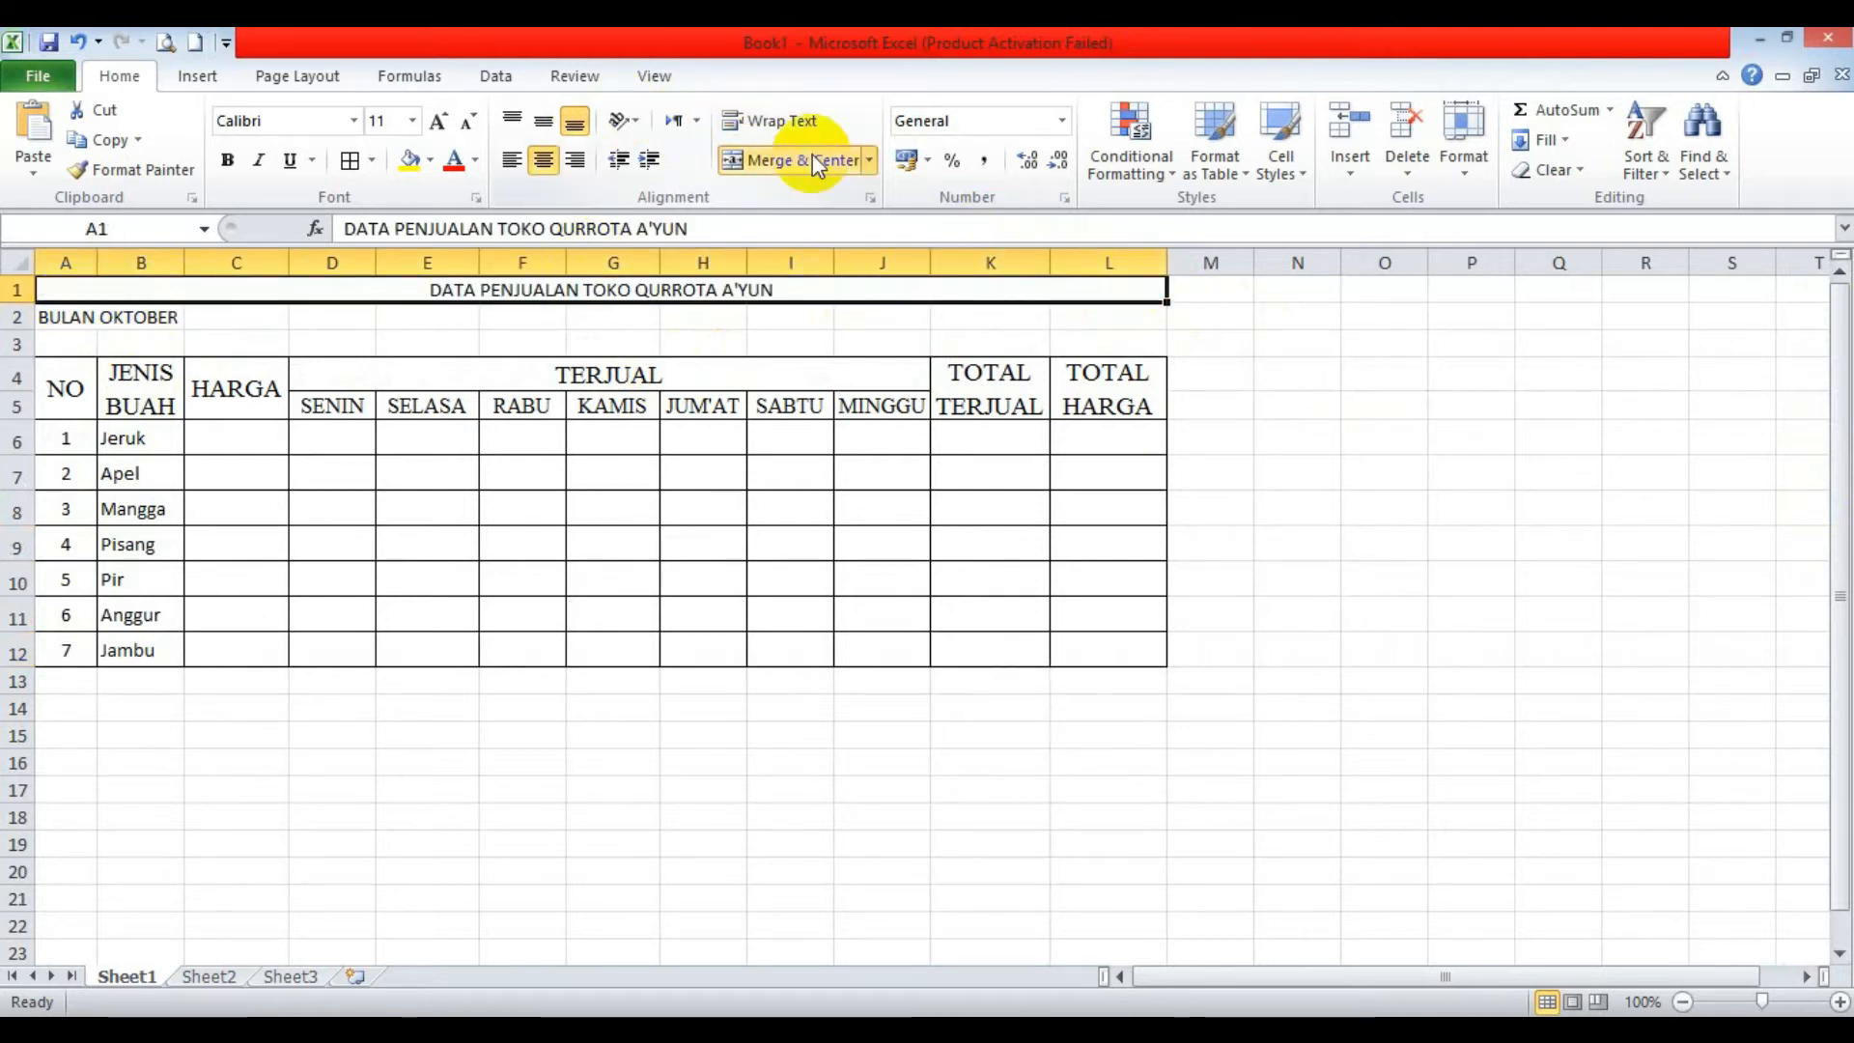
pyautogui.moveTo(53, 314); pyautogui.dragTo(1117, 309)
pyautogui.click(806, 160)
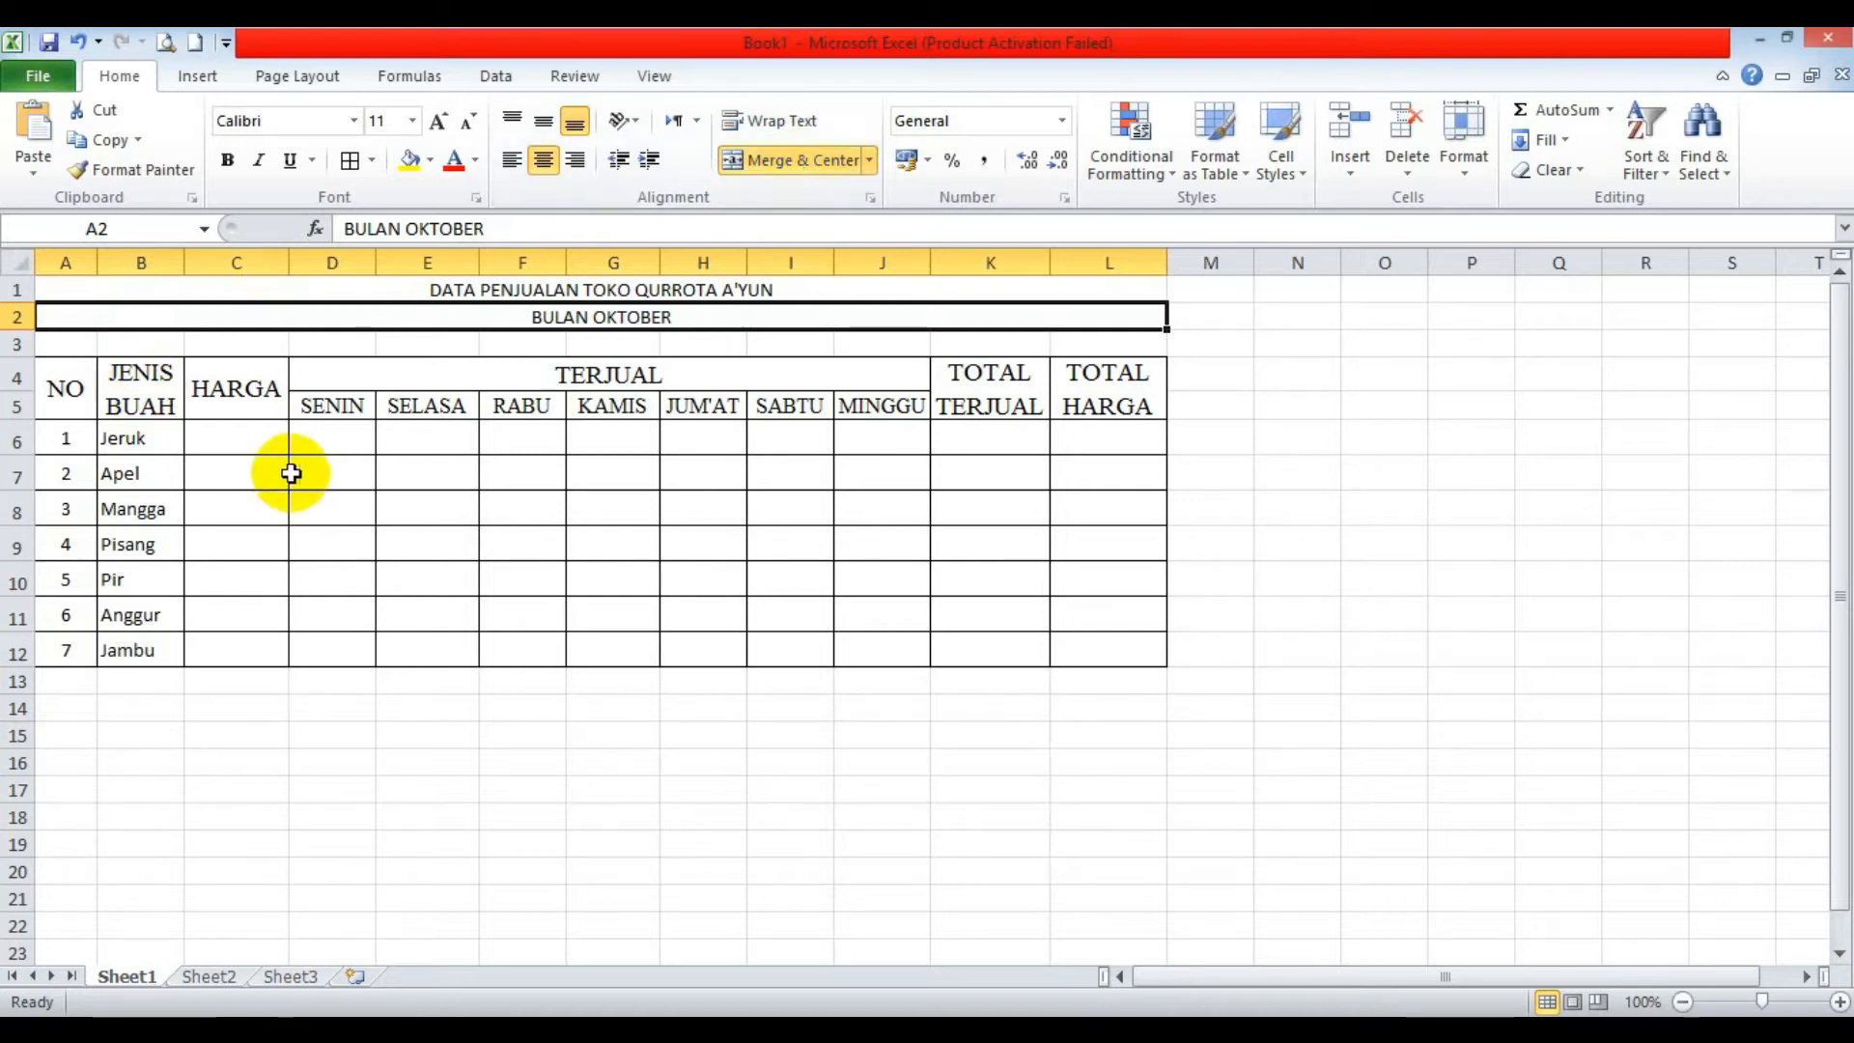
# Enter 14000 as the HARGA of Jeruk in cell C6.
pyautogui.click(275, 435)
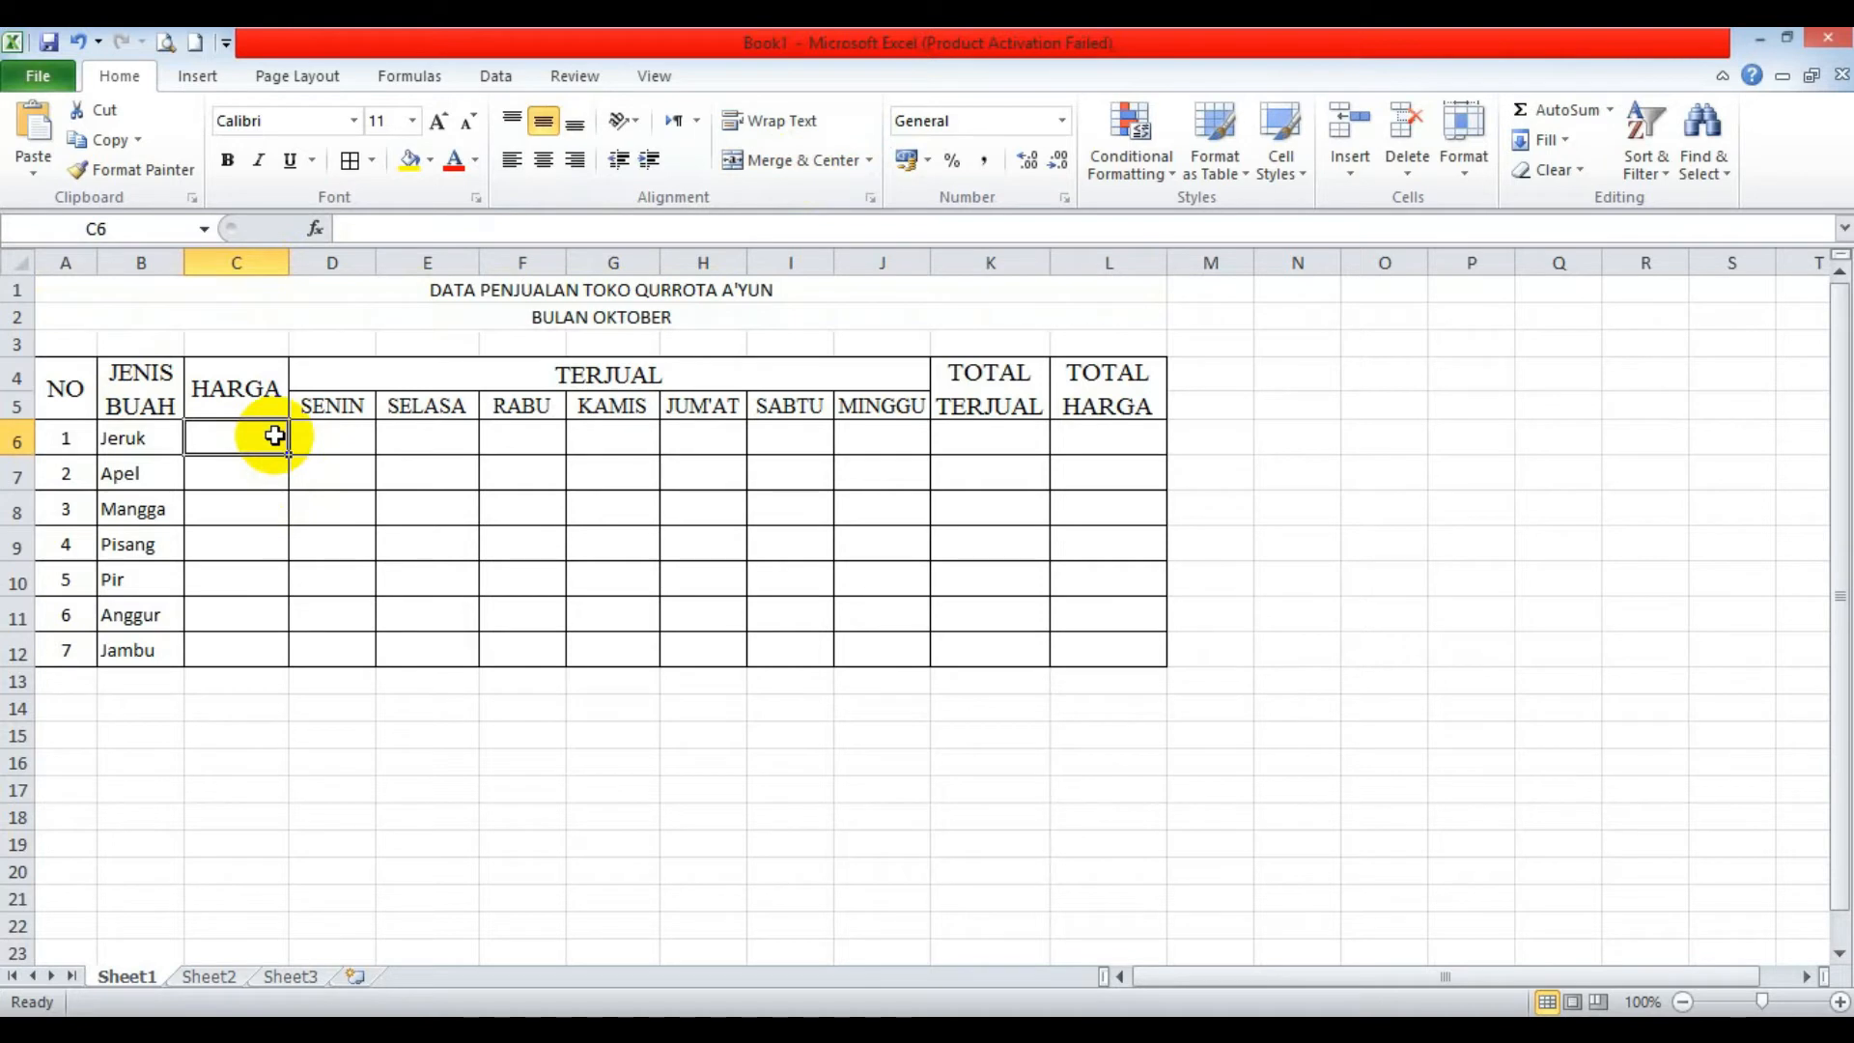
pyautogui.write('14000,')
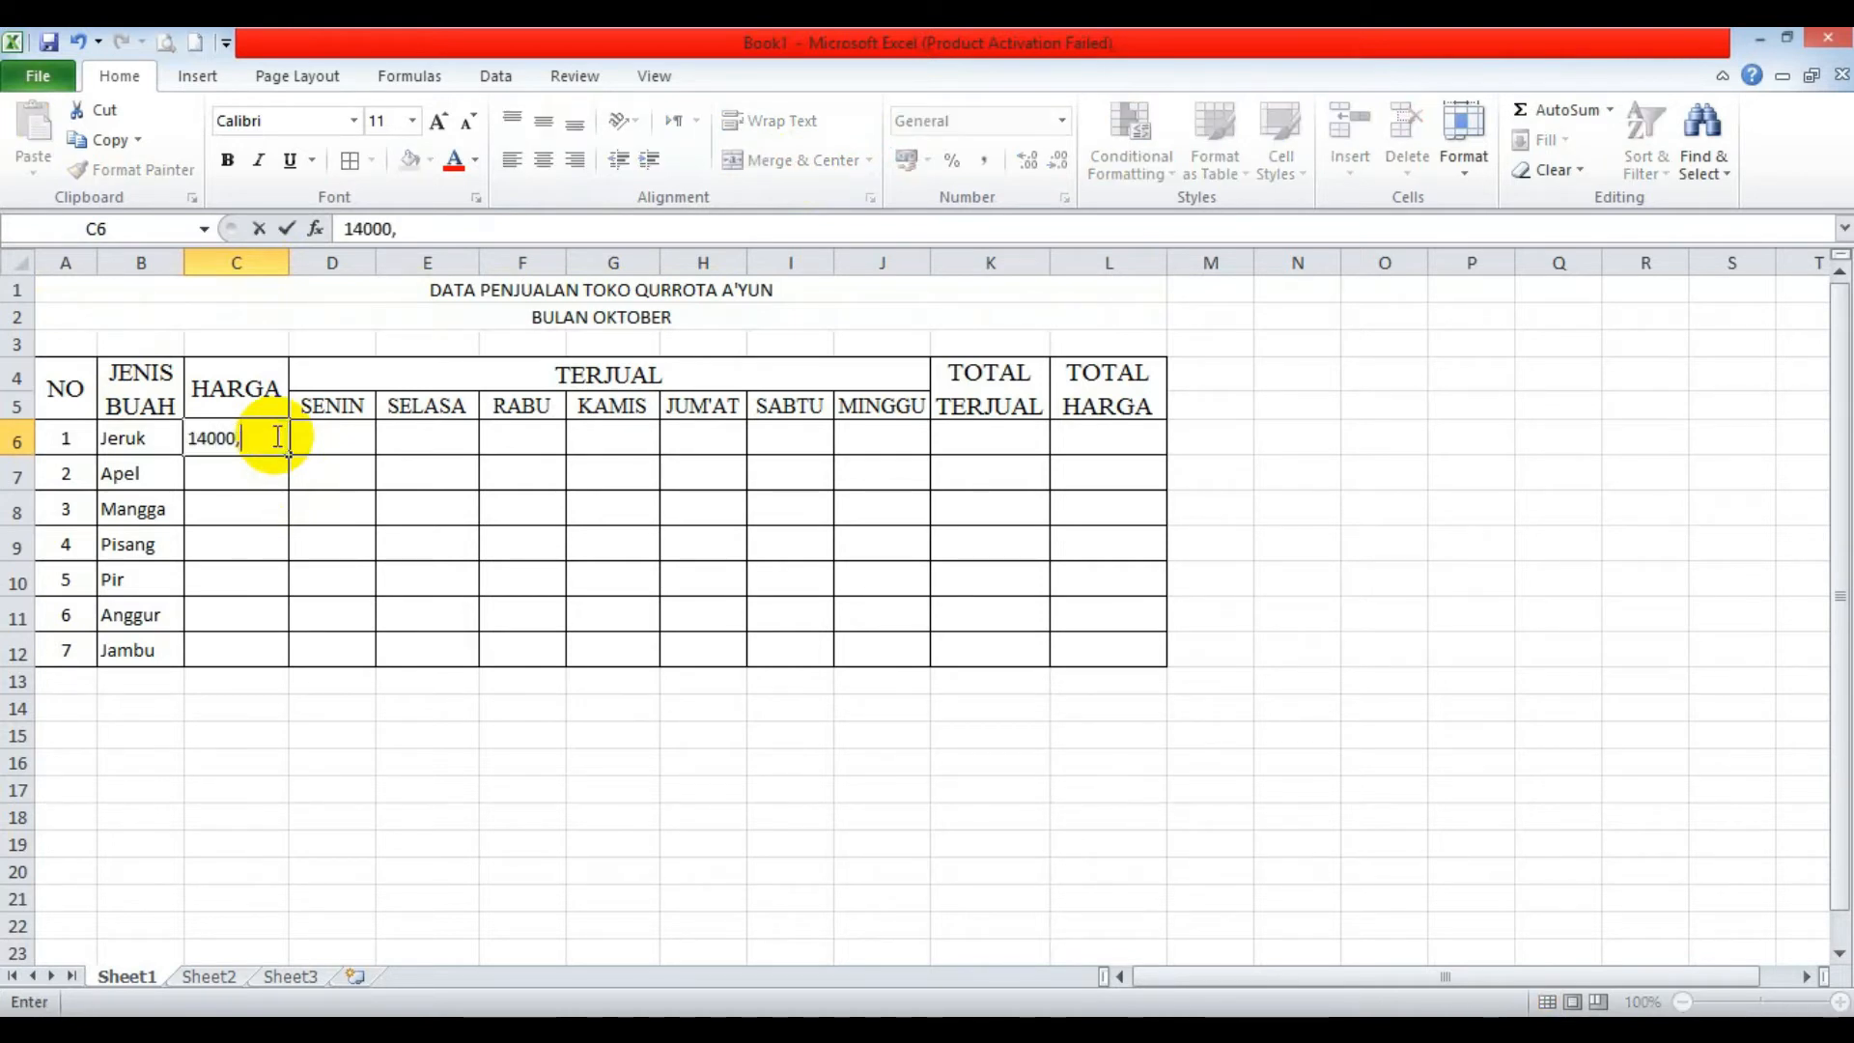
pyautogui.press('BackSpace')
pyautogui.press('Return')
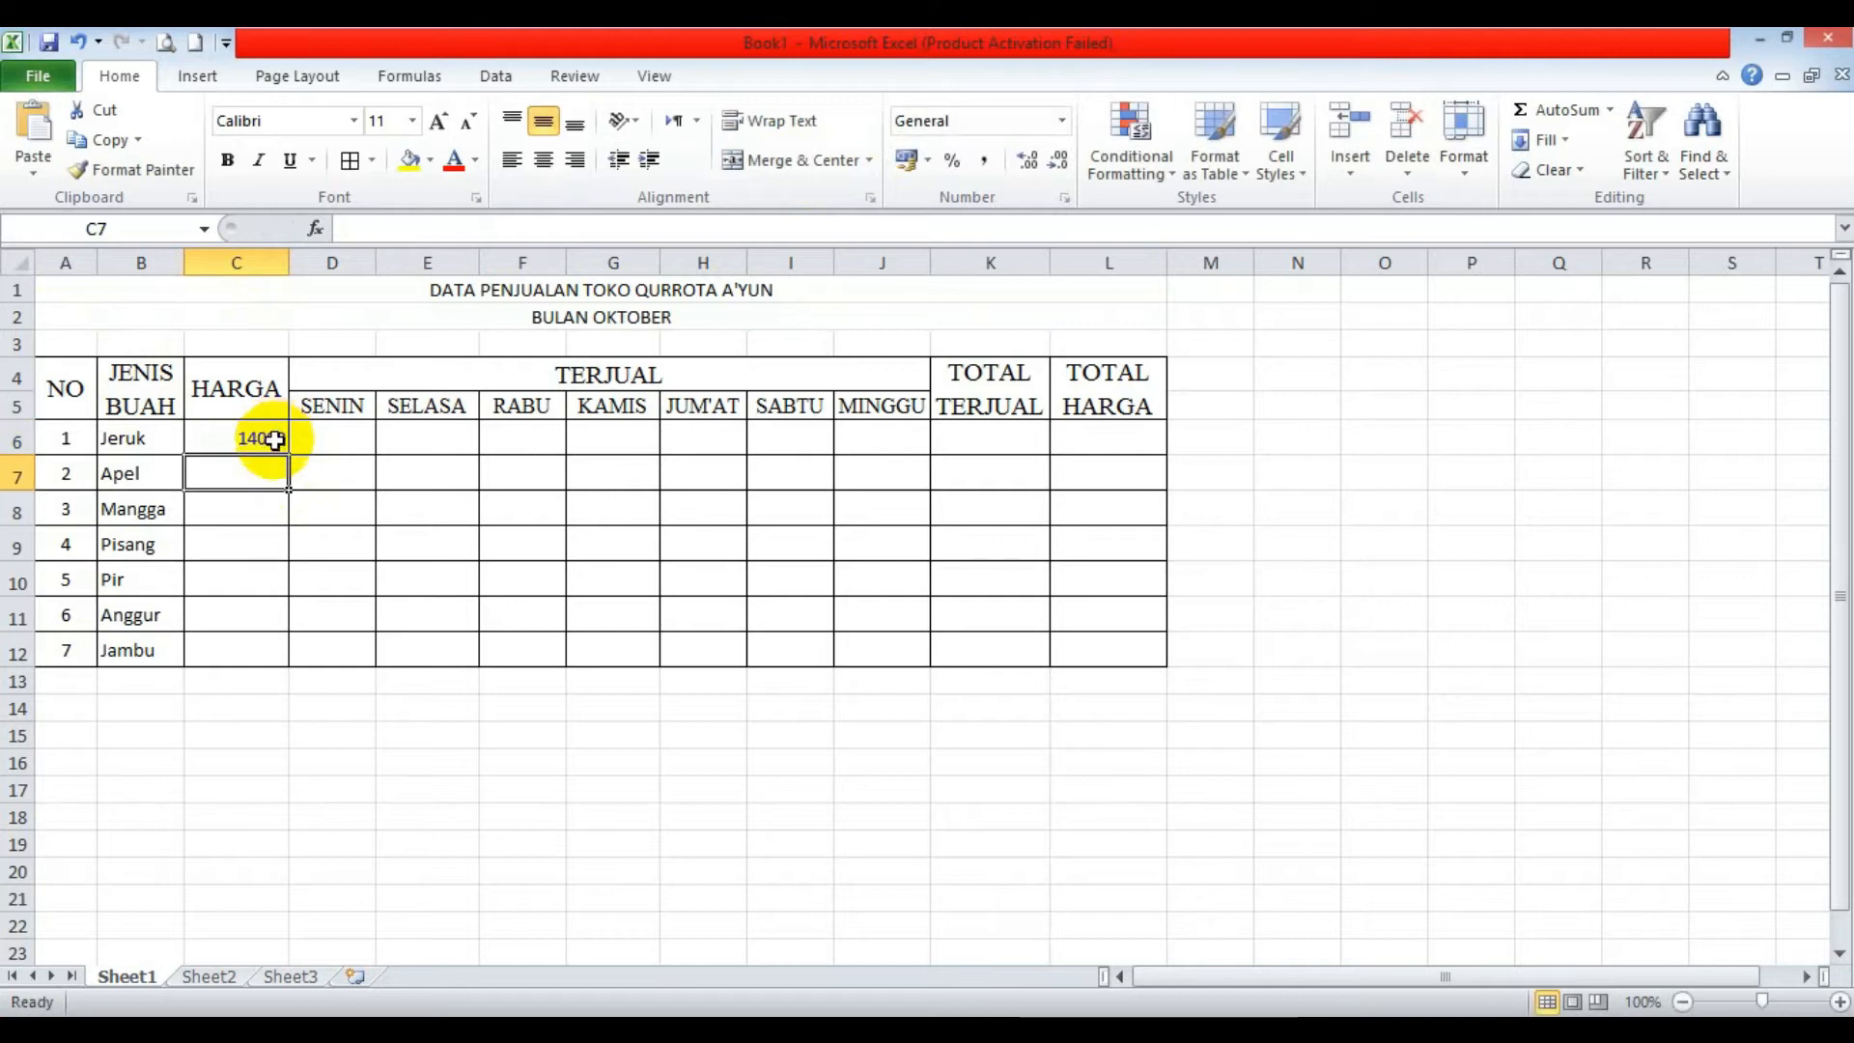
# Apply the Accounting number format to the Jeruk price in C6.
pyautogui.click(252, 435)
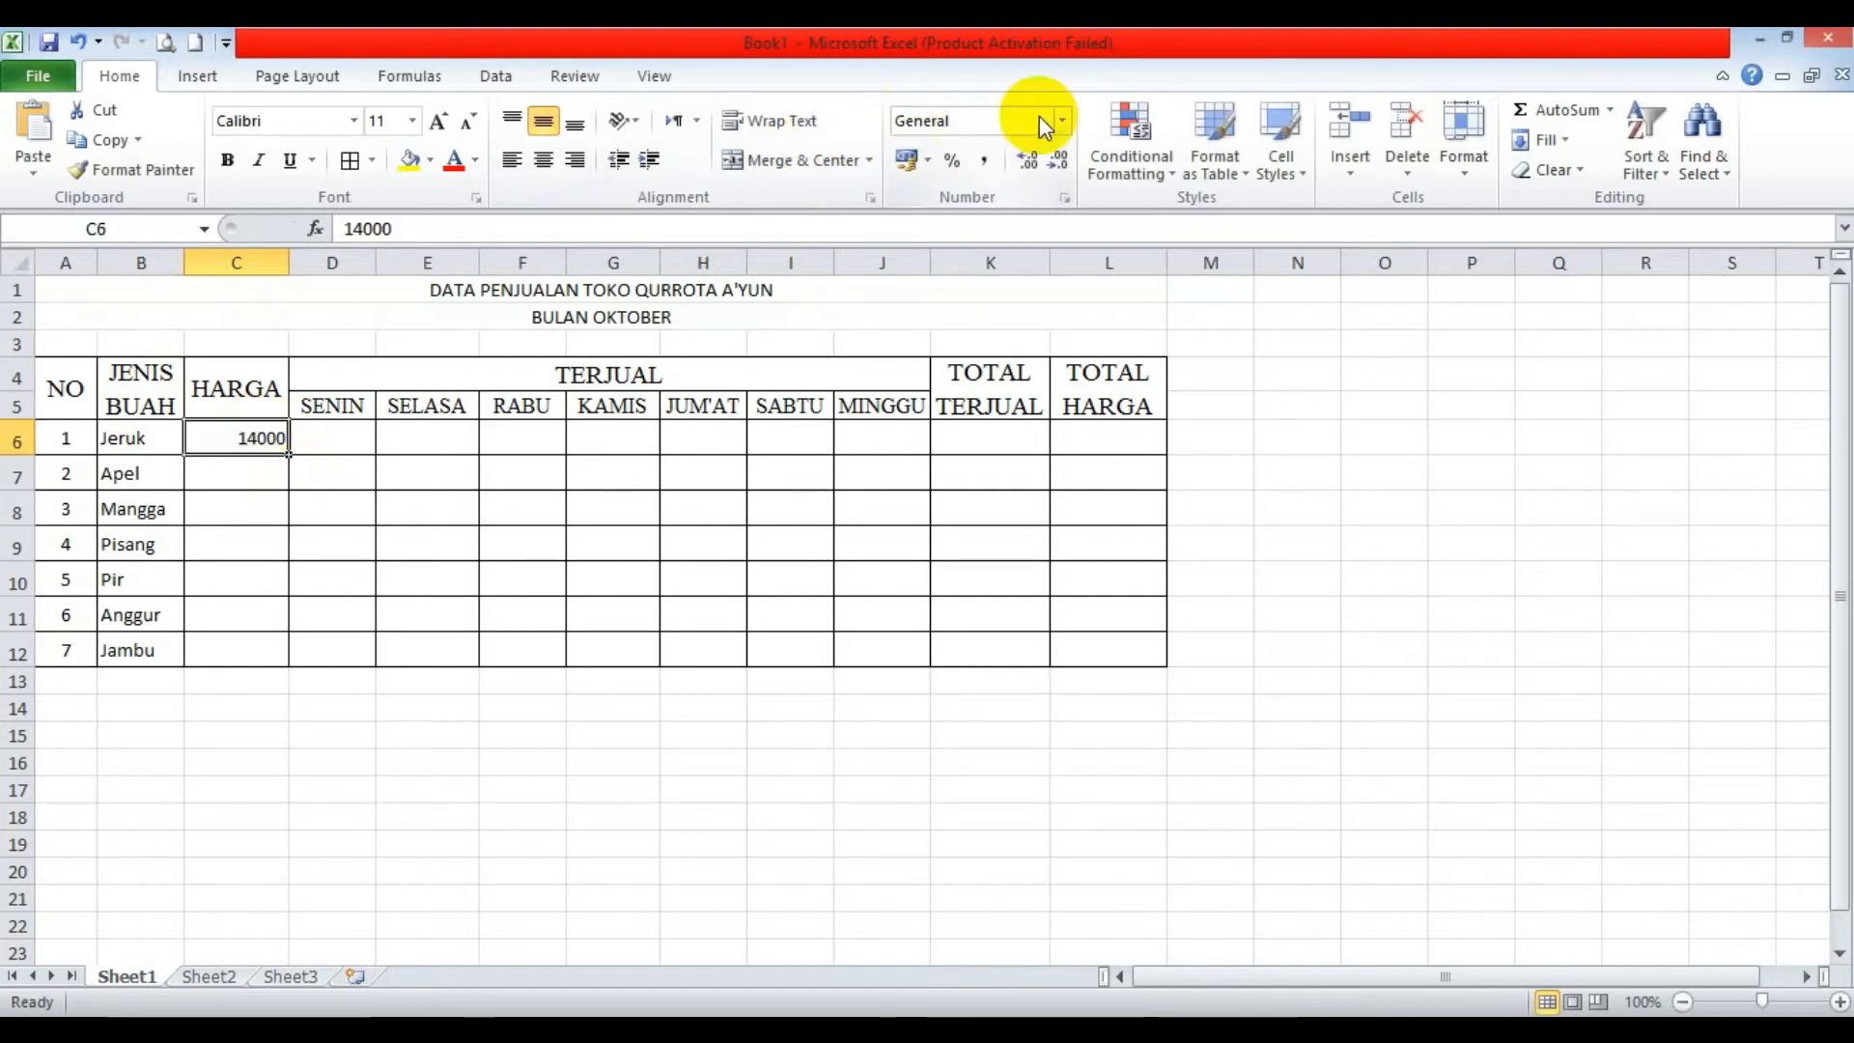
pyautogui.click(1063, 123)
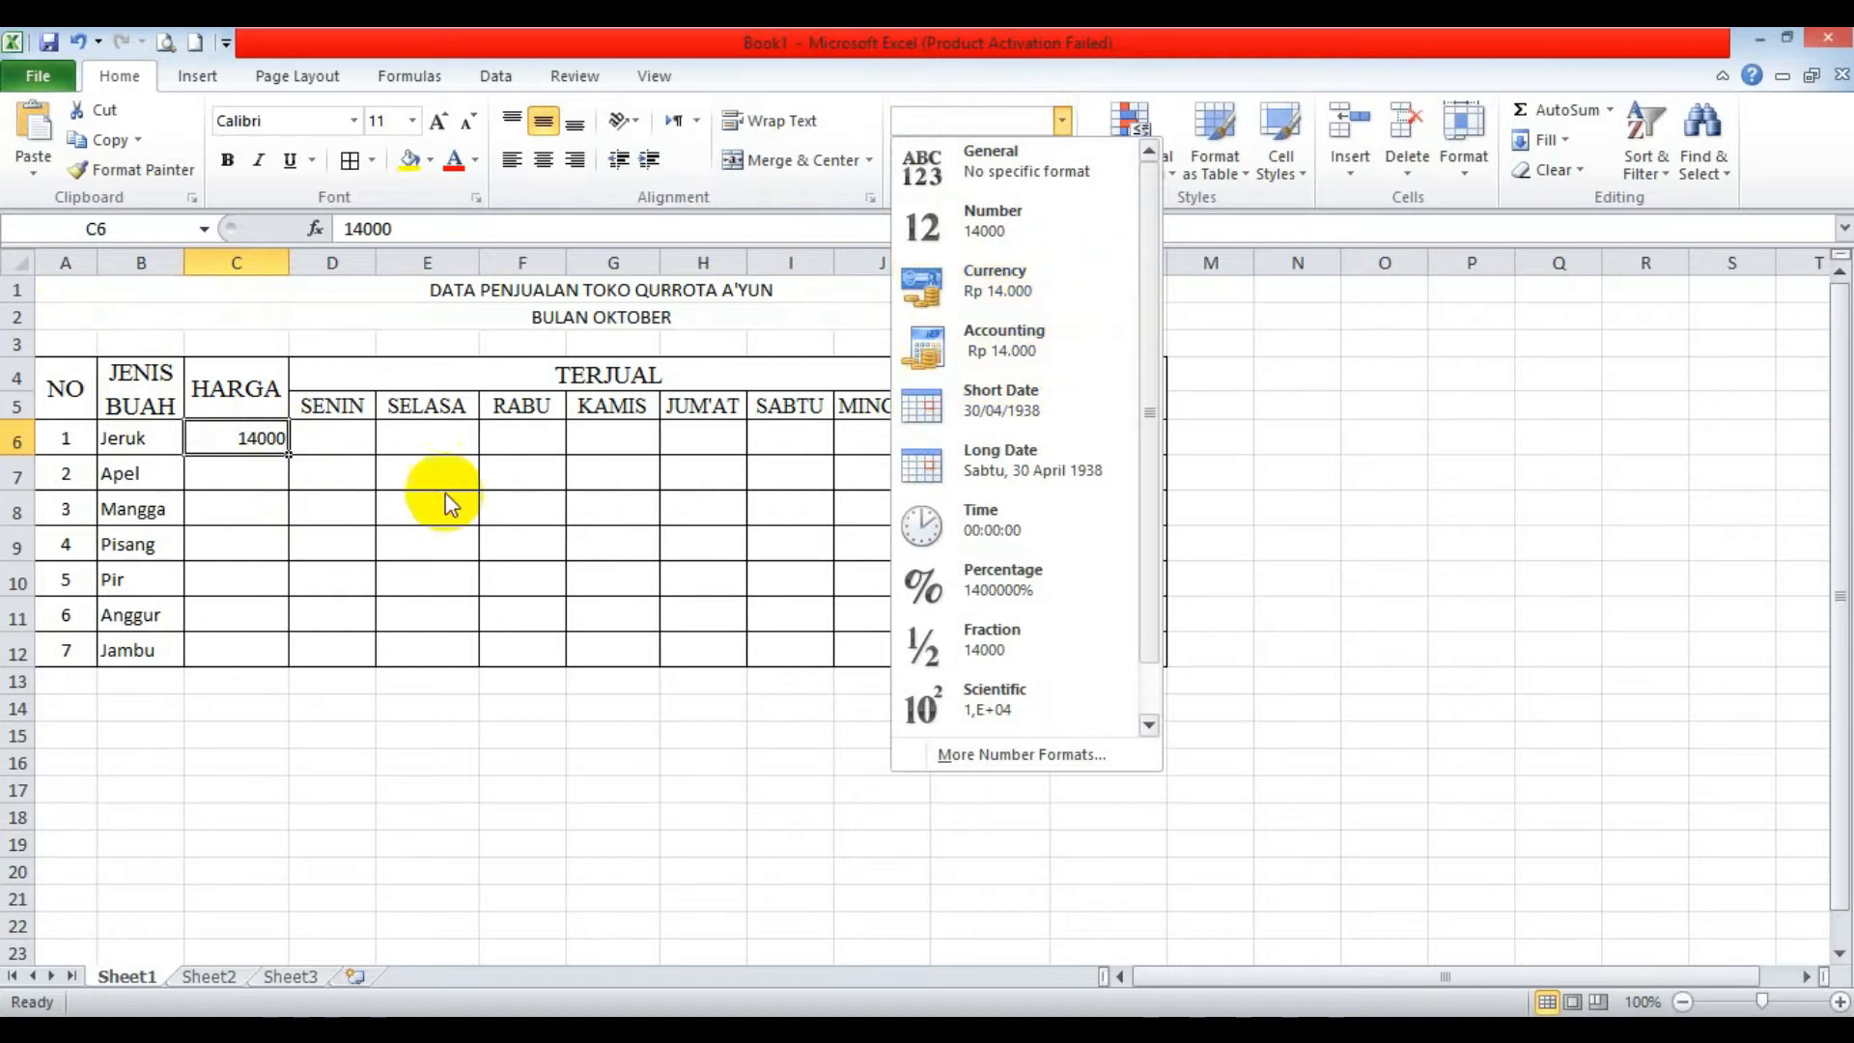
pyautogui.click(254, 444)
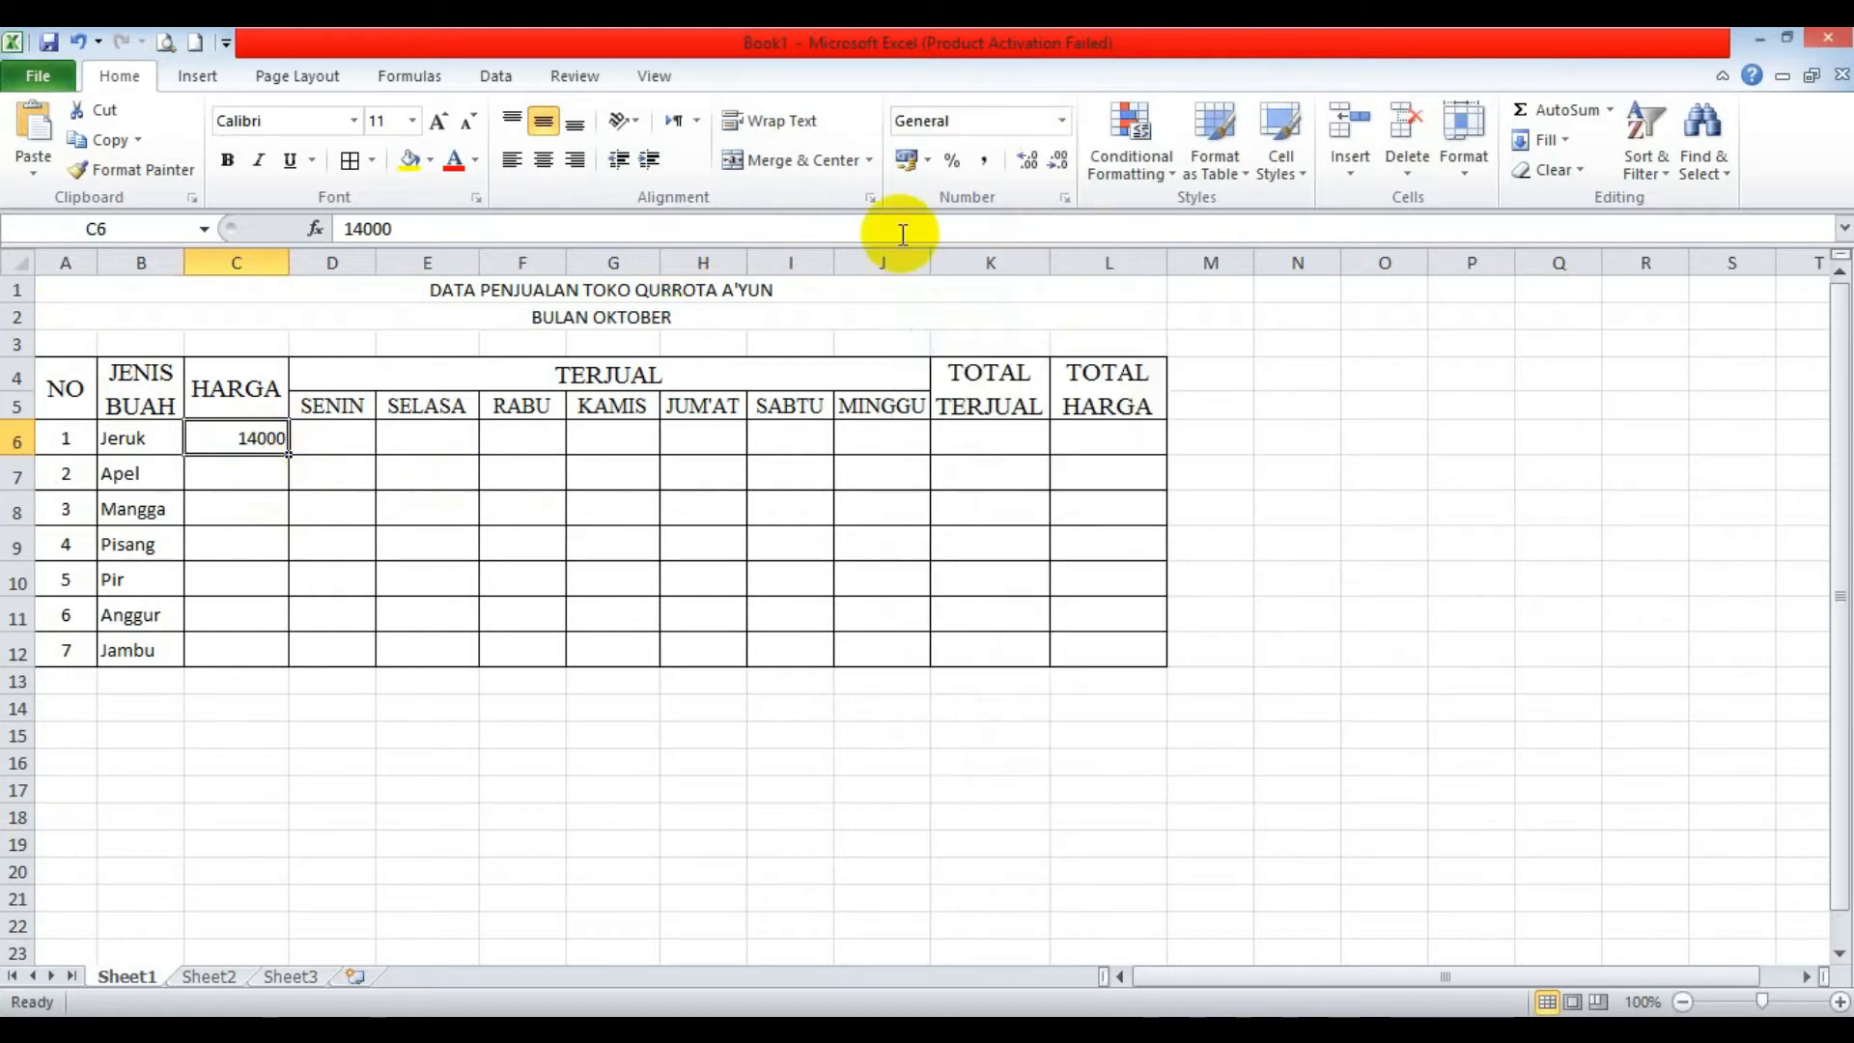
pyautogui.click(1062, 119)
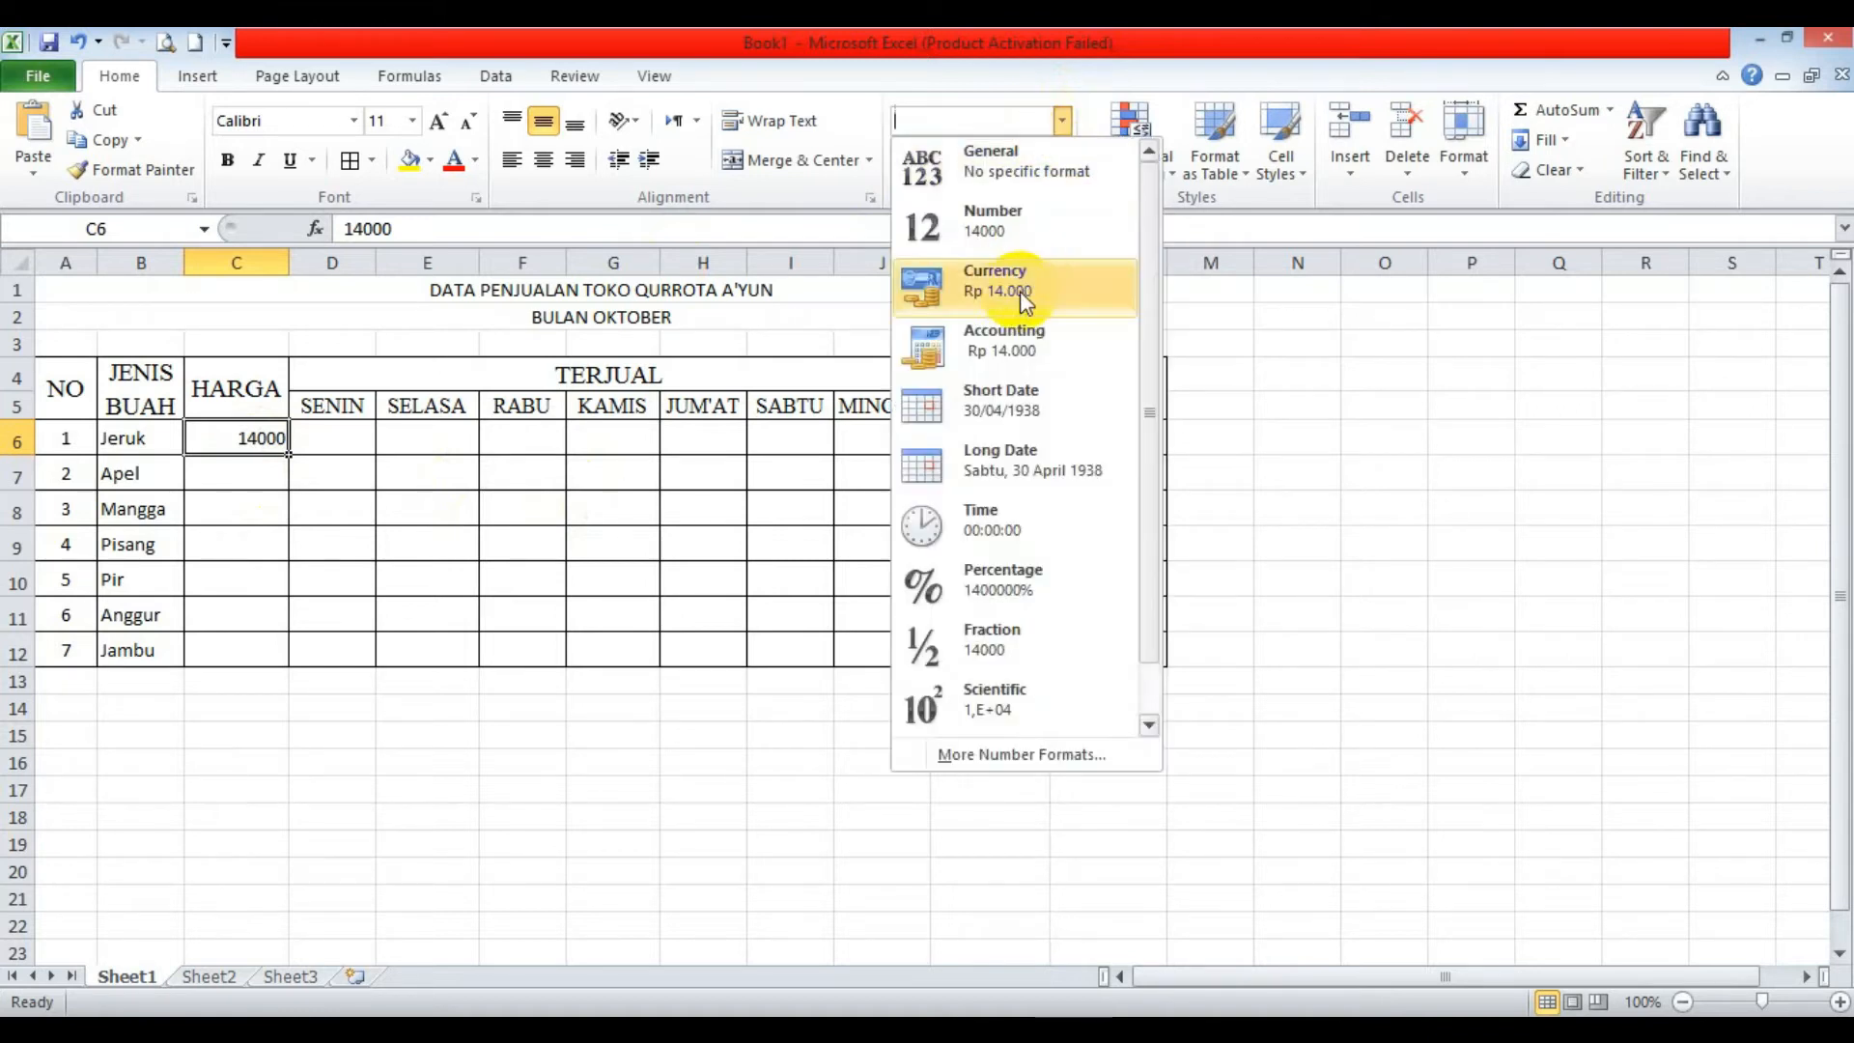
pyautogui.click(1062, 122)
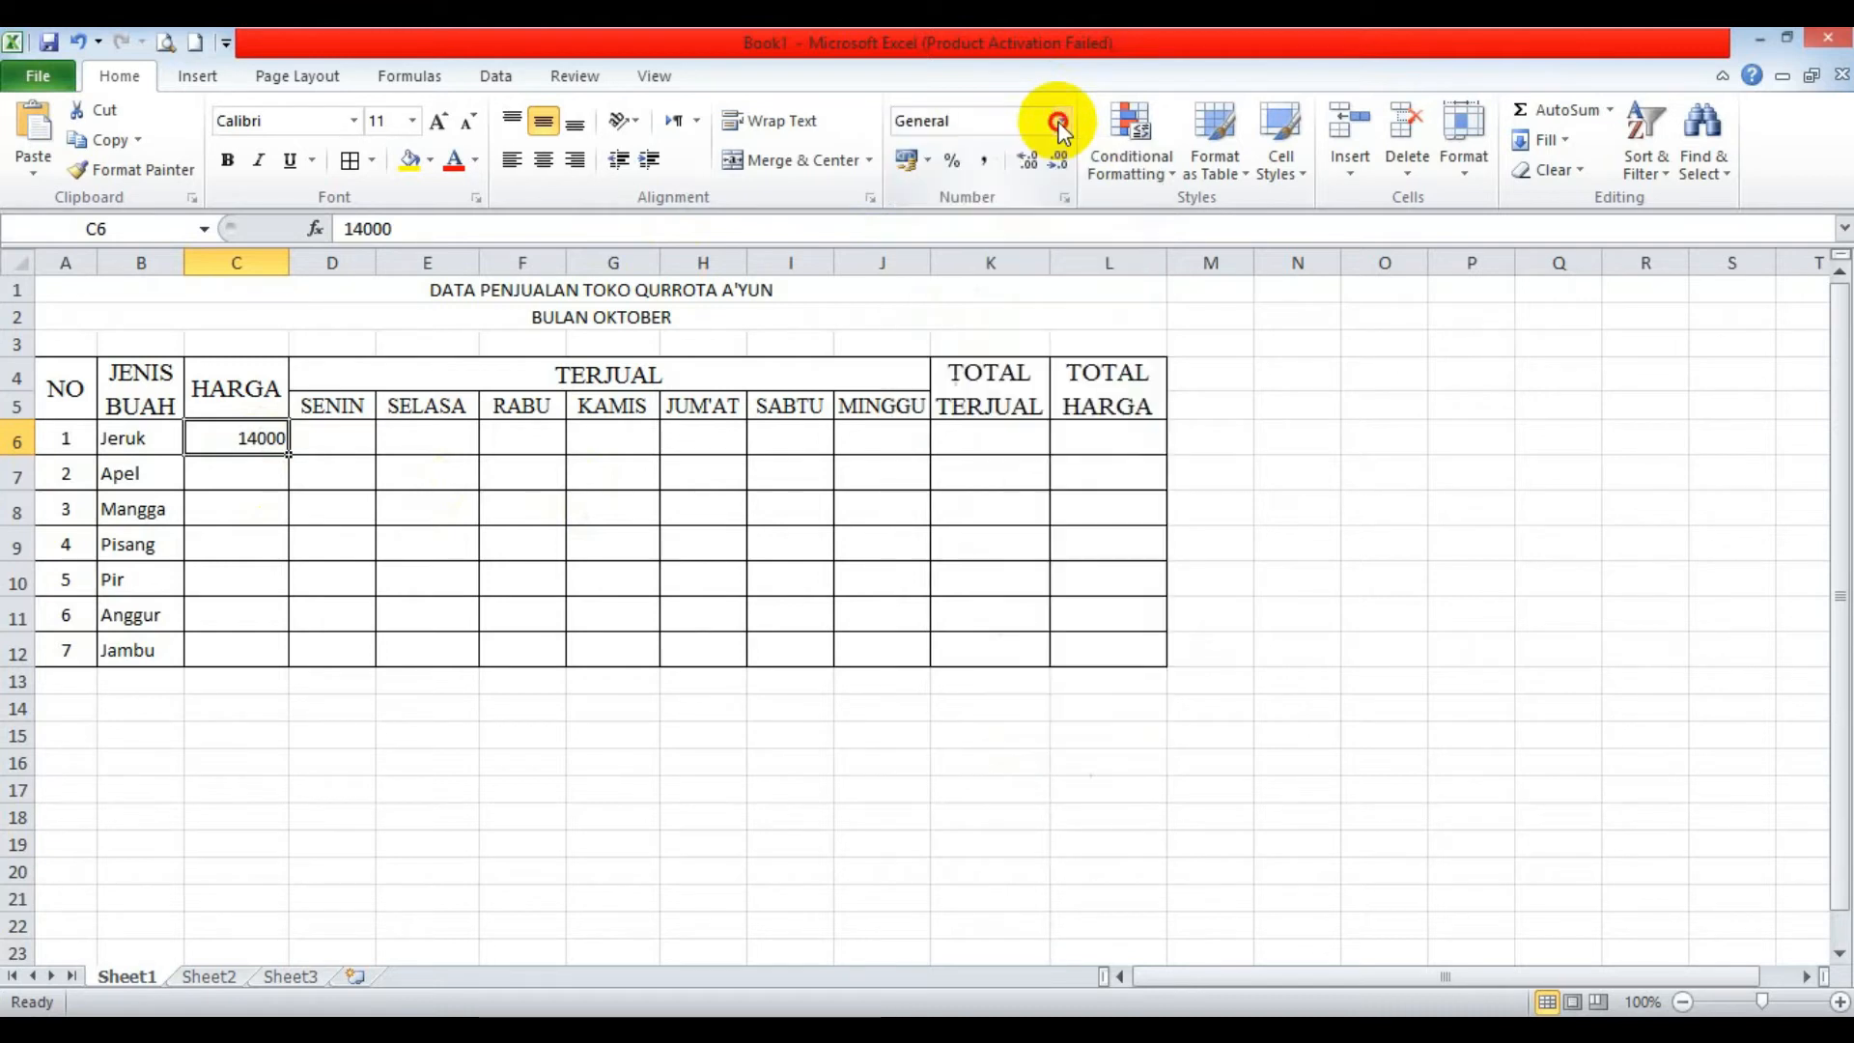
pyautogui.click(1062, 124)
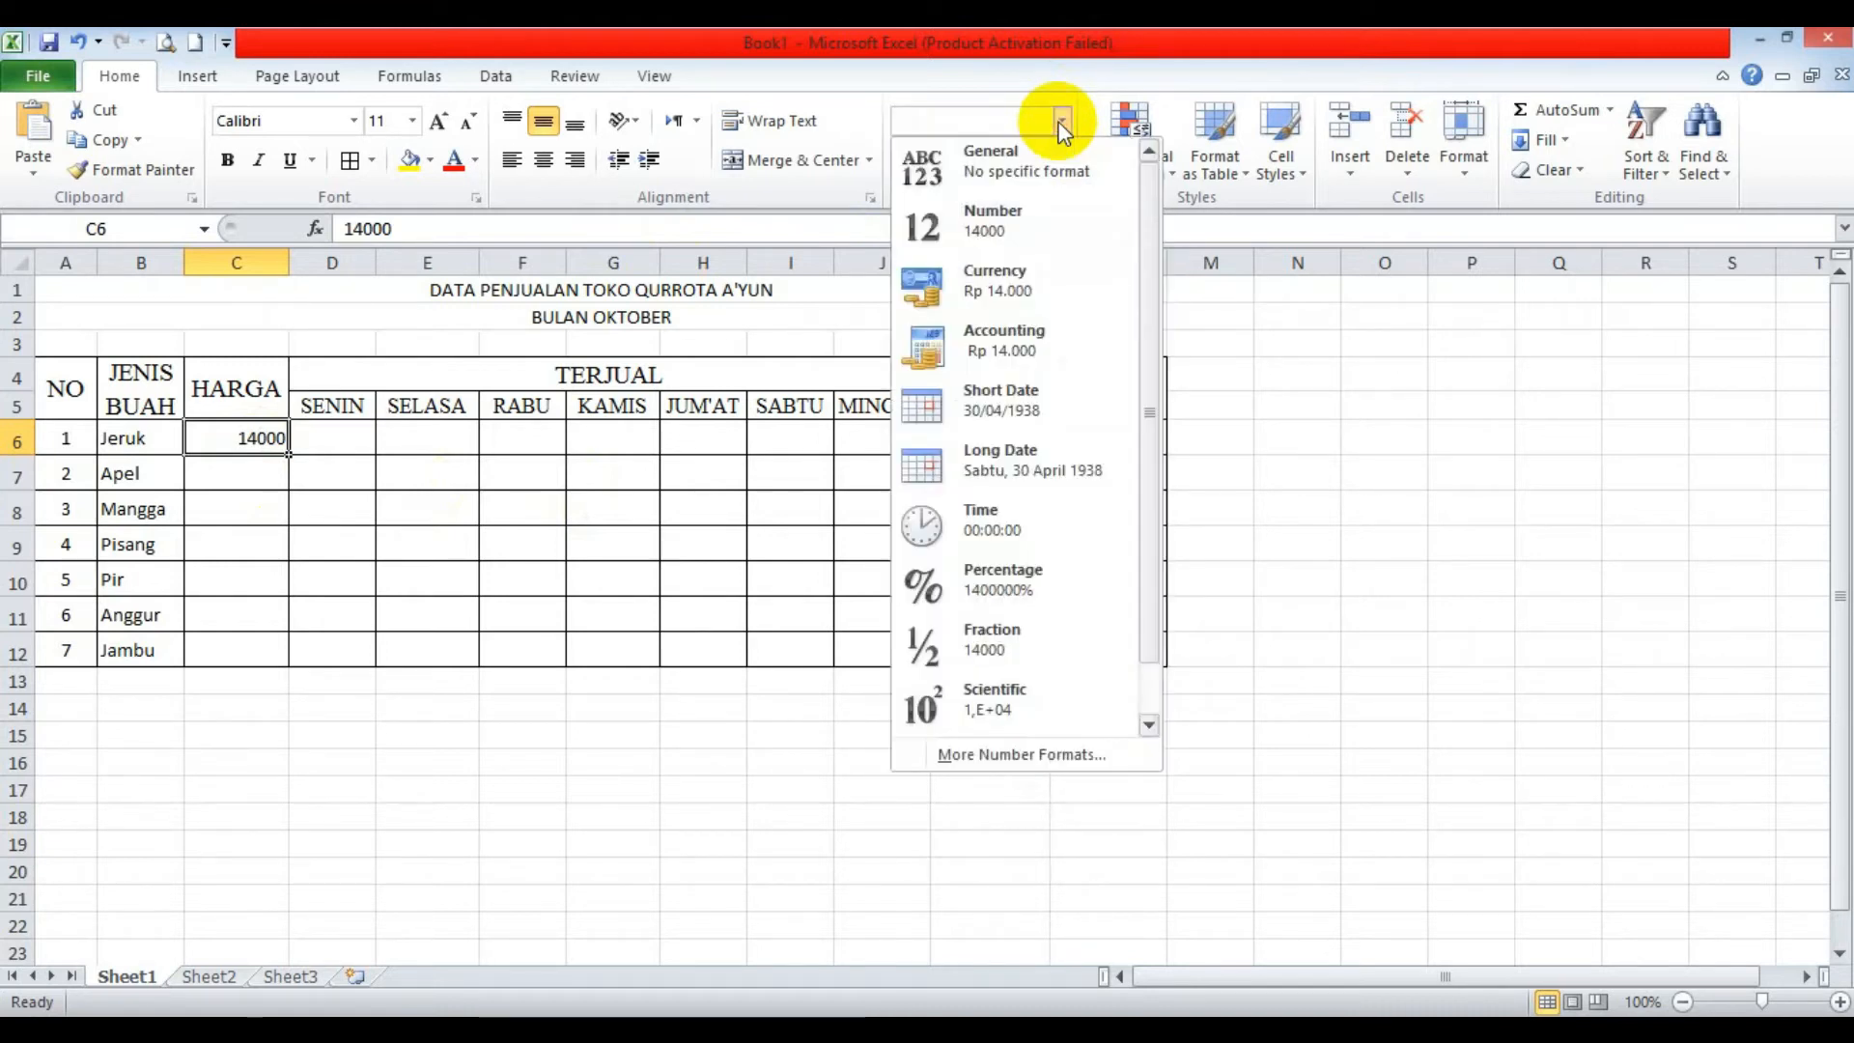
pyautogui.click(1027, 340)
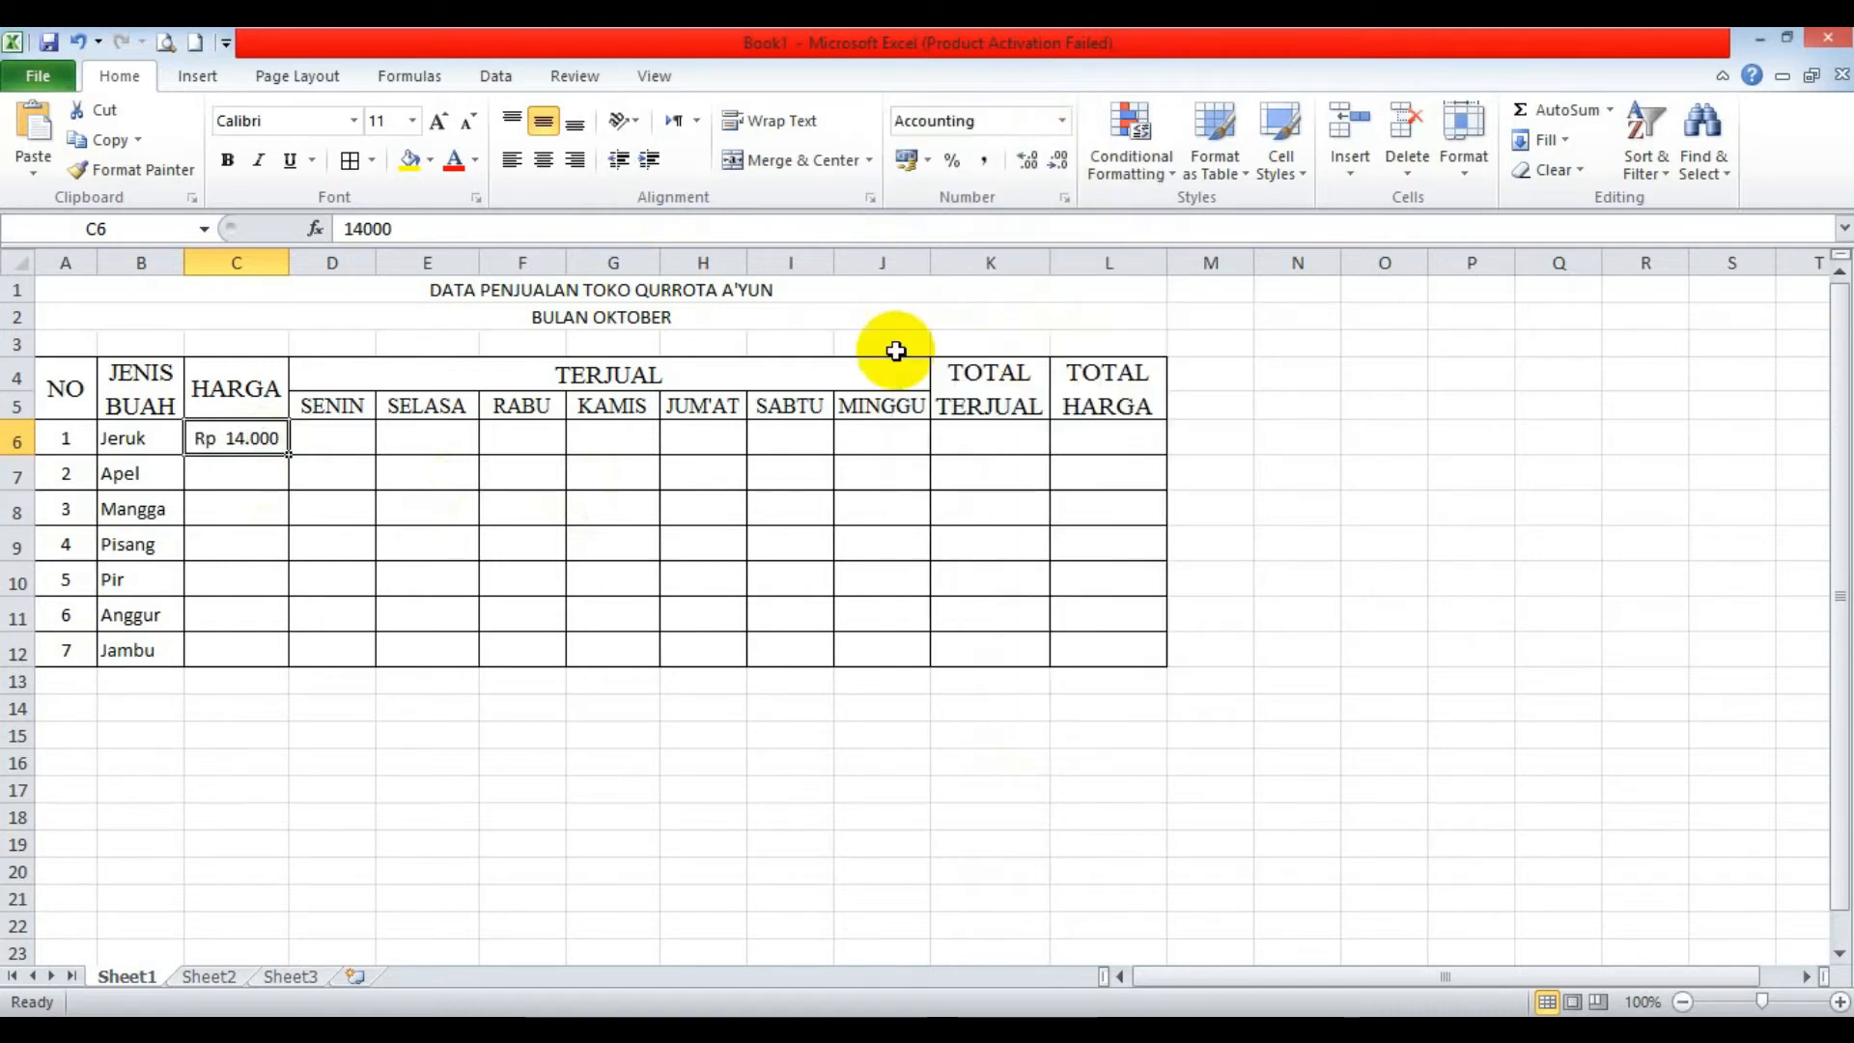
# Enter 20000 as the Apel price in C7 and format it as Accounting.
pyautogui.click(236, 476)
pyautogui.write('20000,')
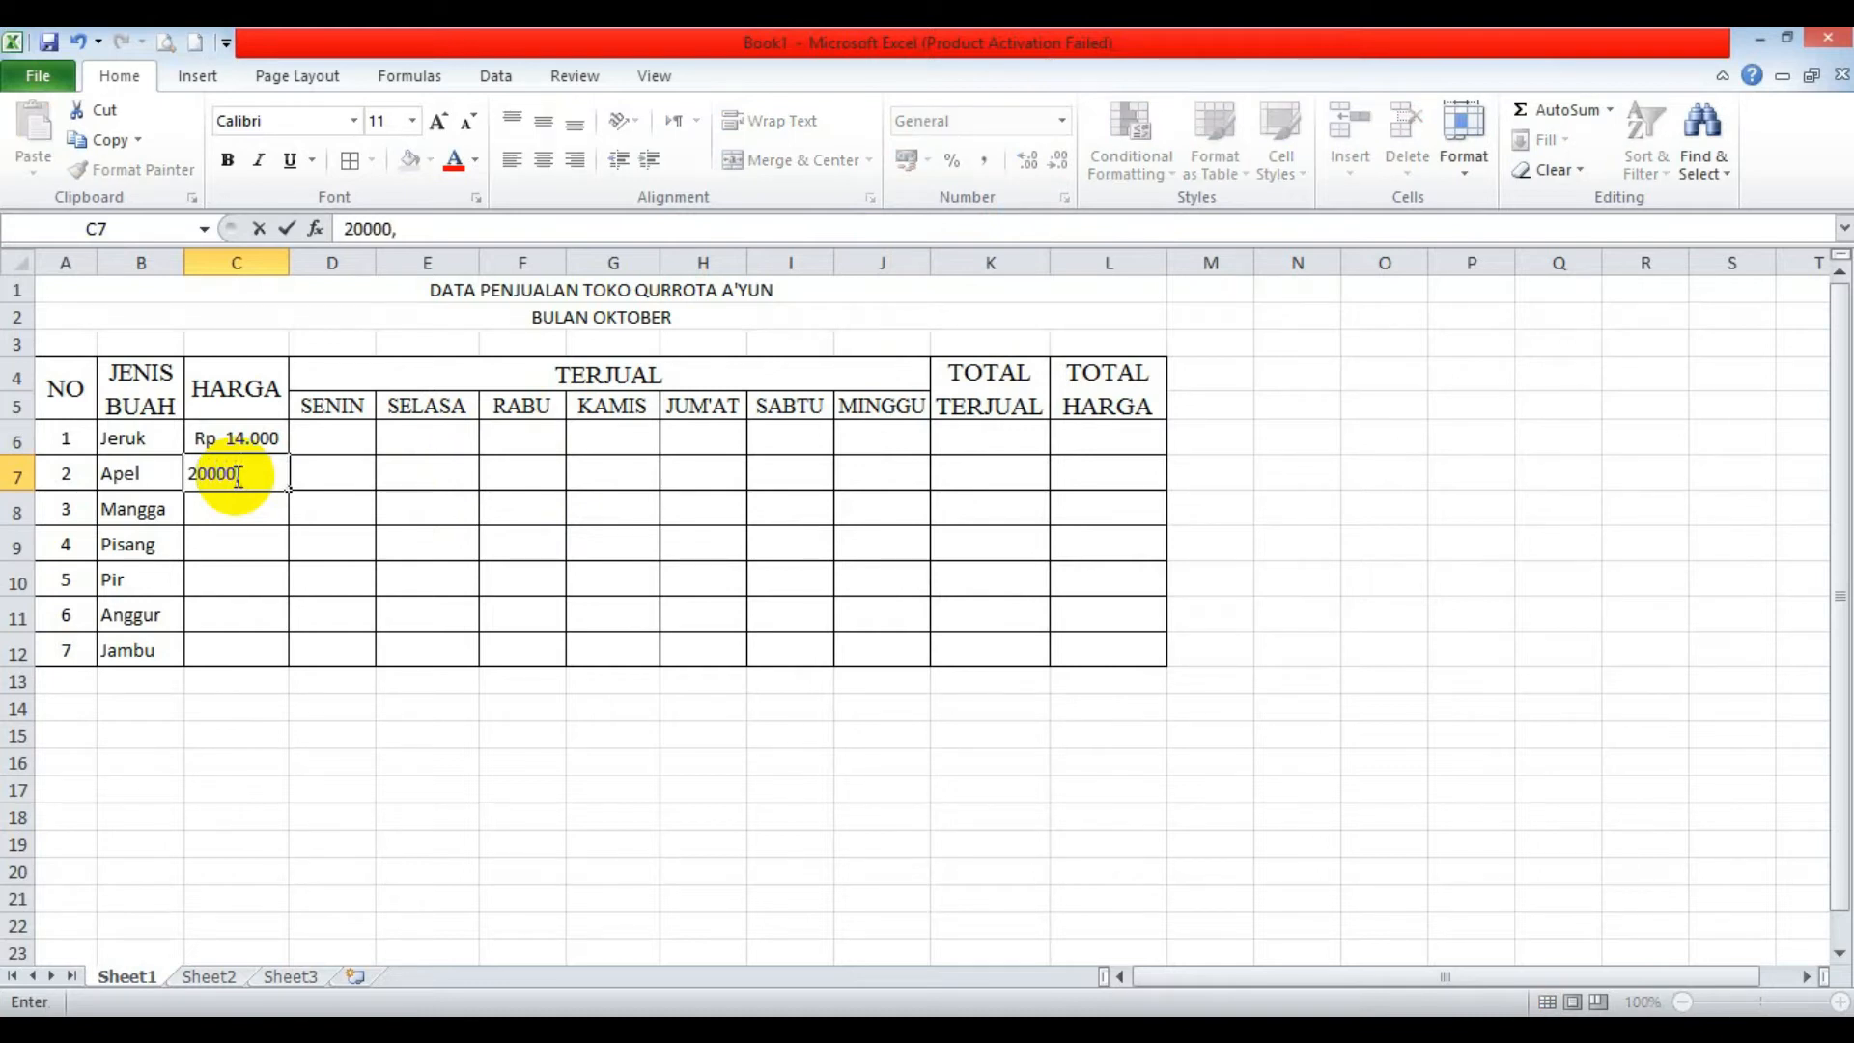
pyautogui.press('Return')
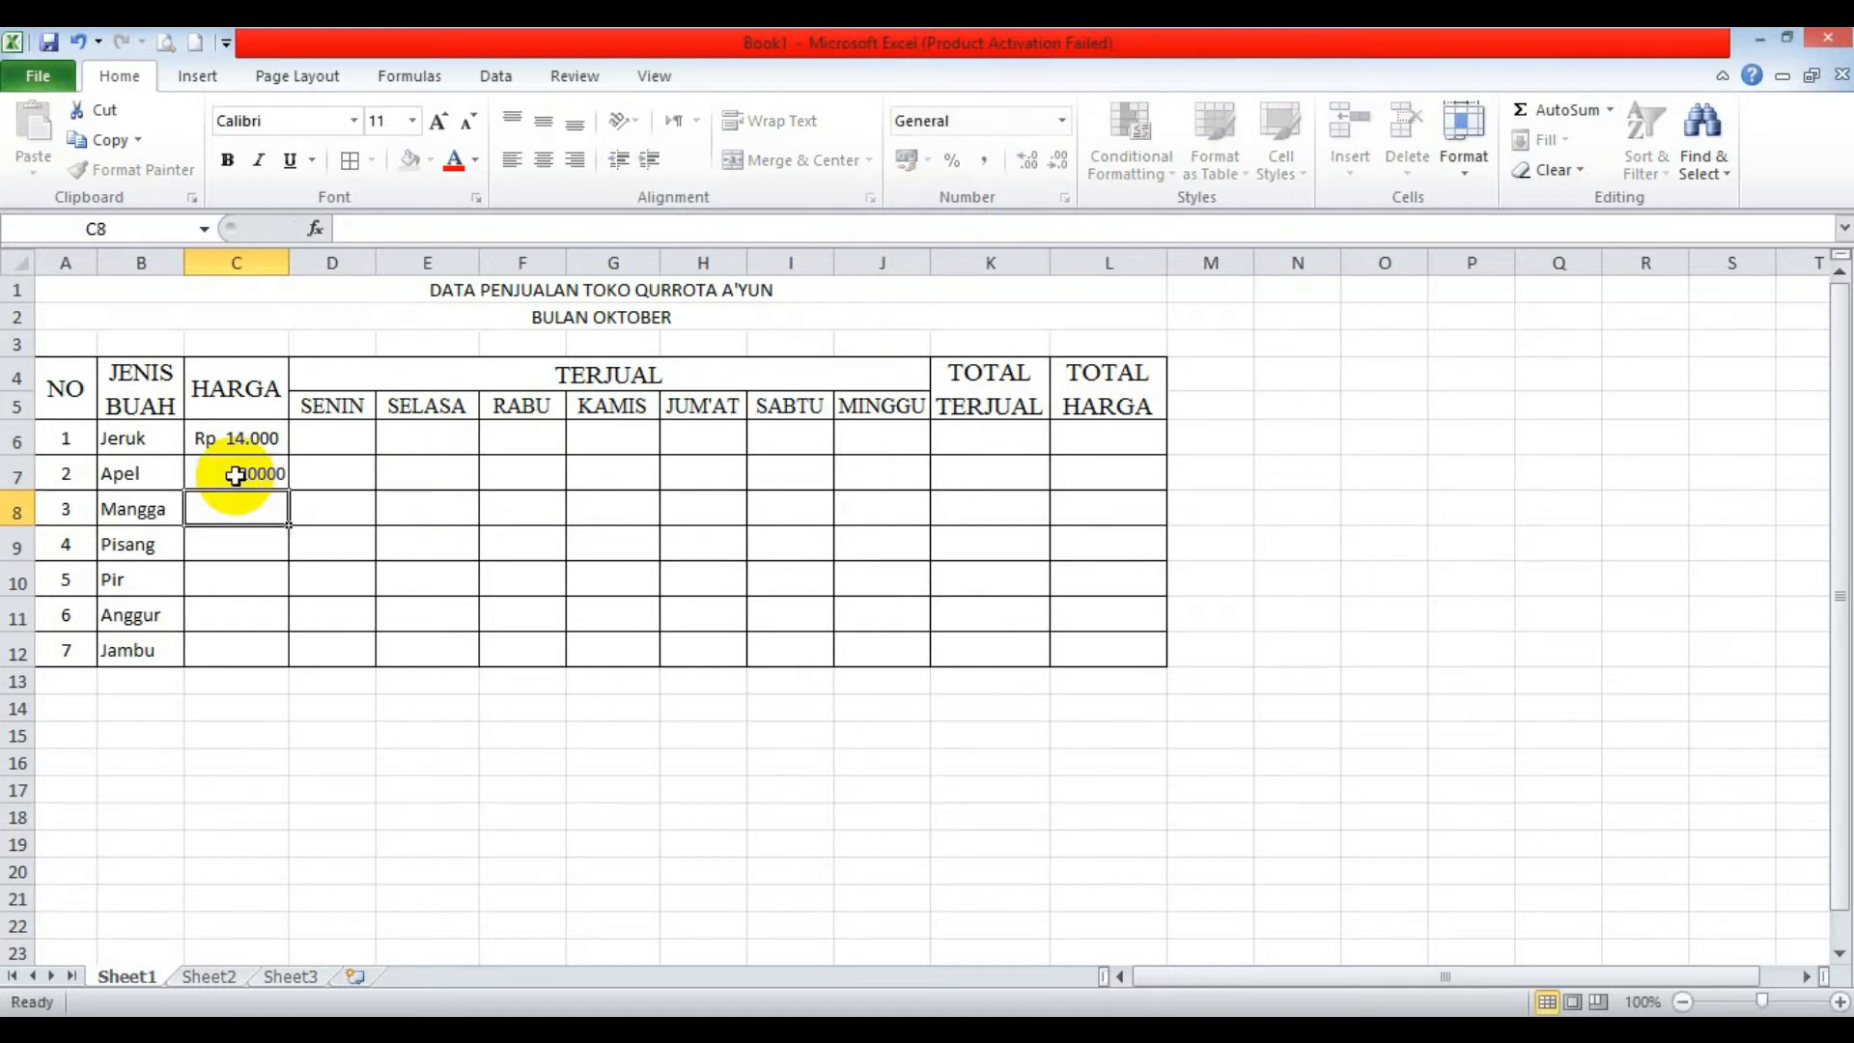
pyautogui.click(235, 473)
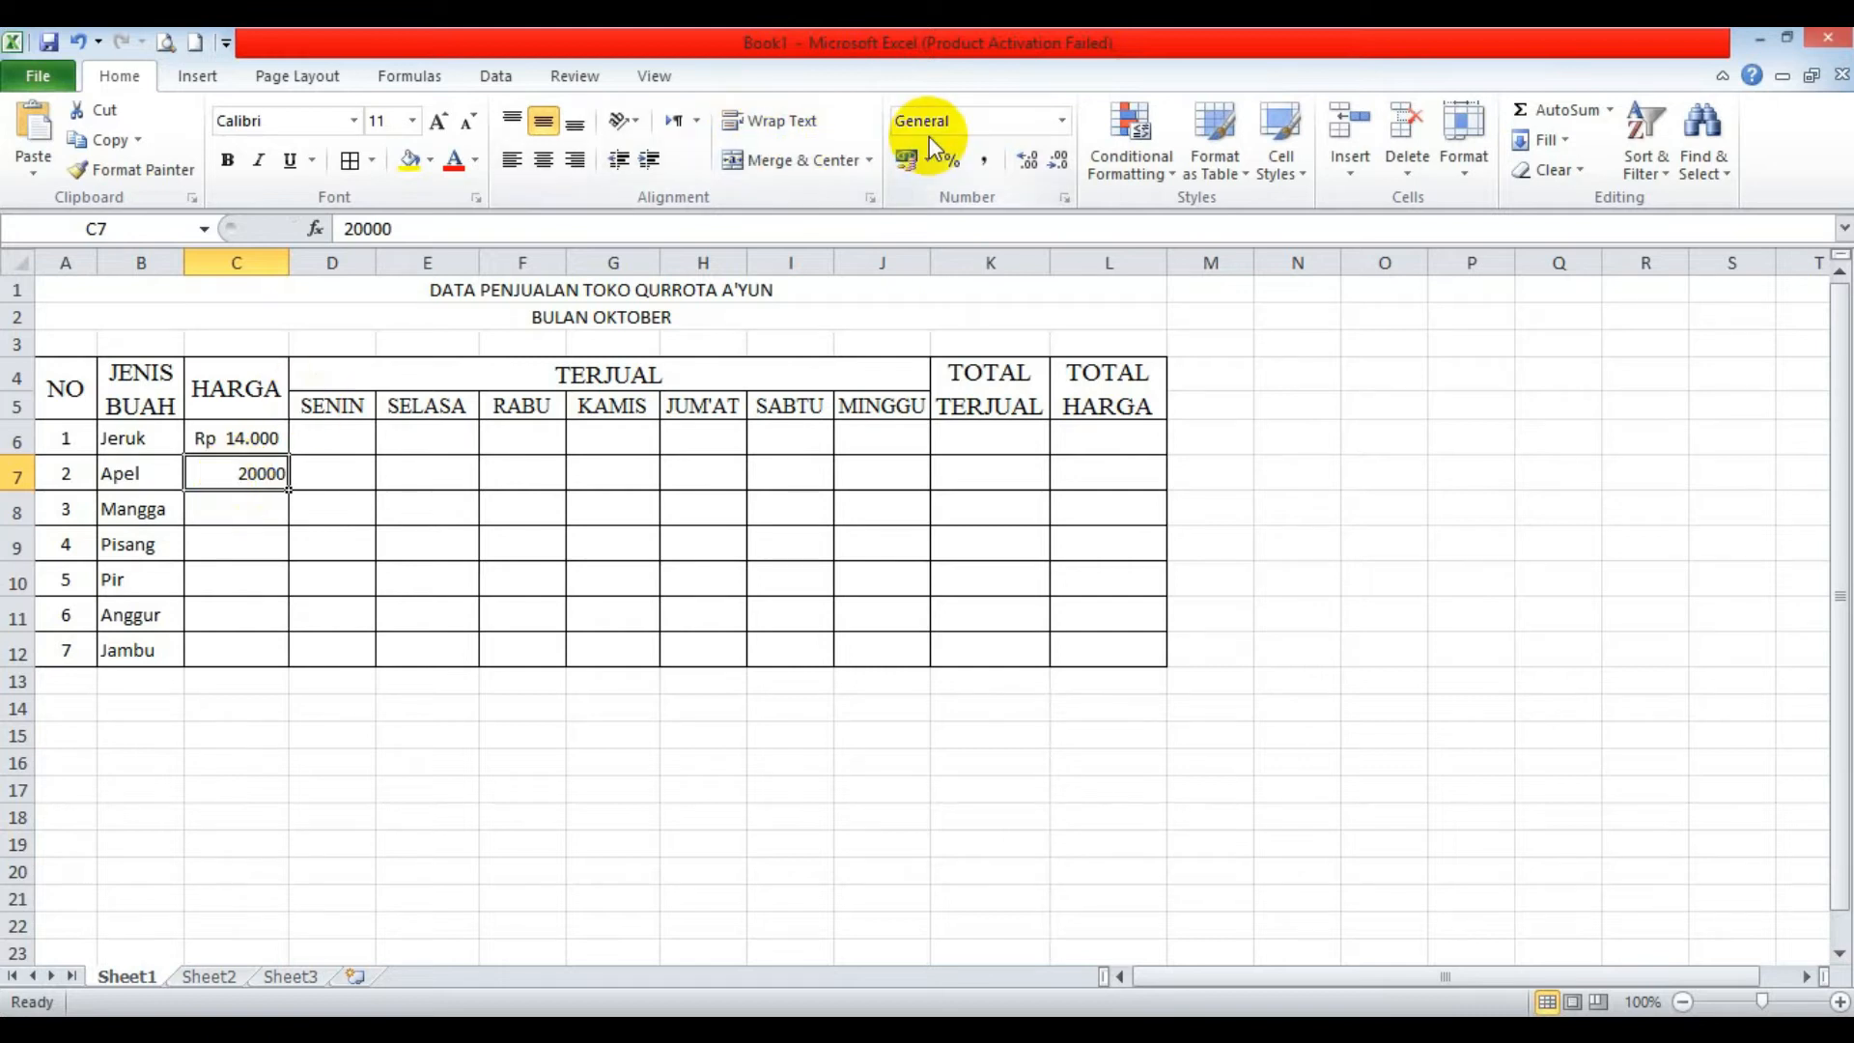
pyautogui.click(1062, 121)
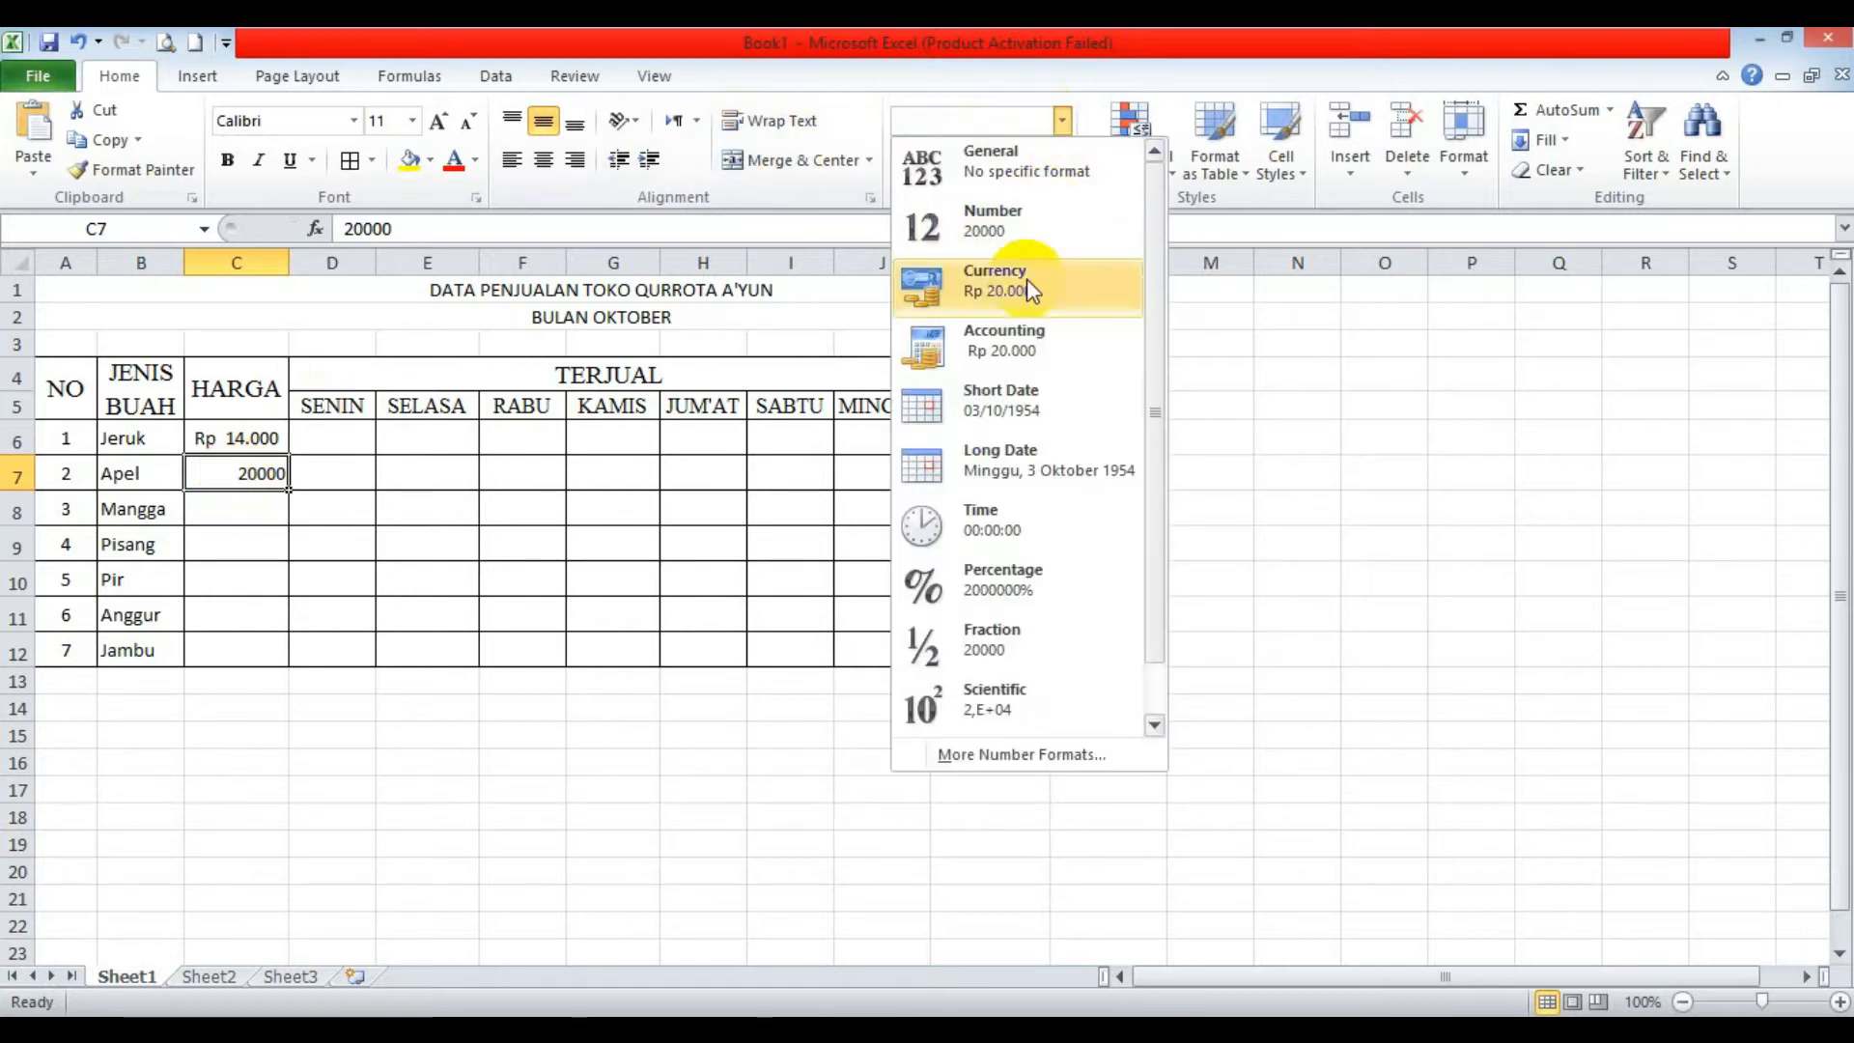
pyautogui.click(1025, 340)
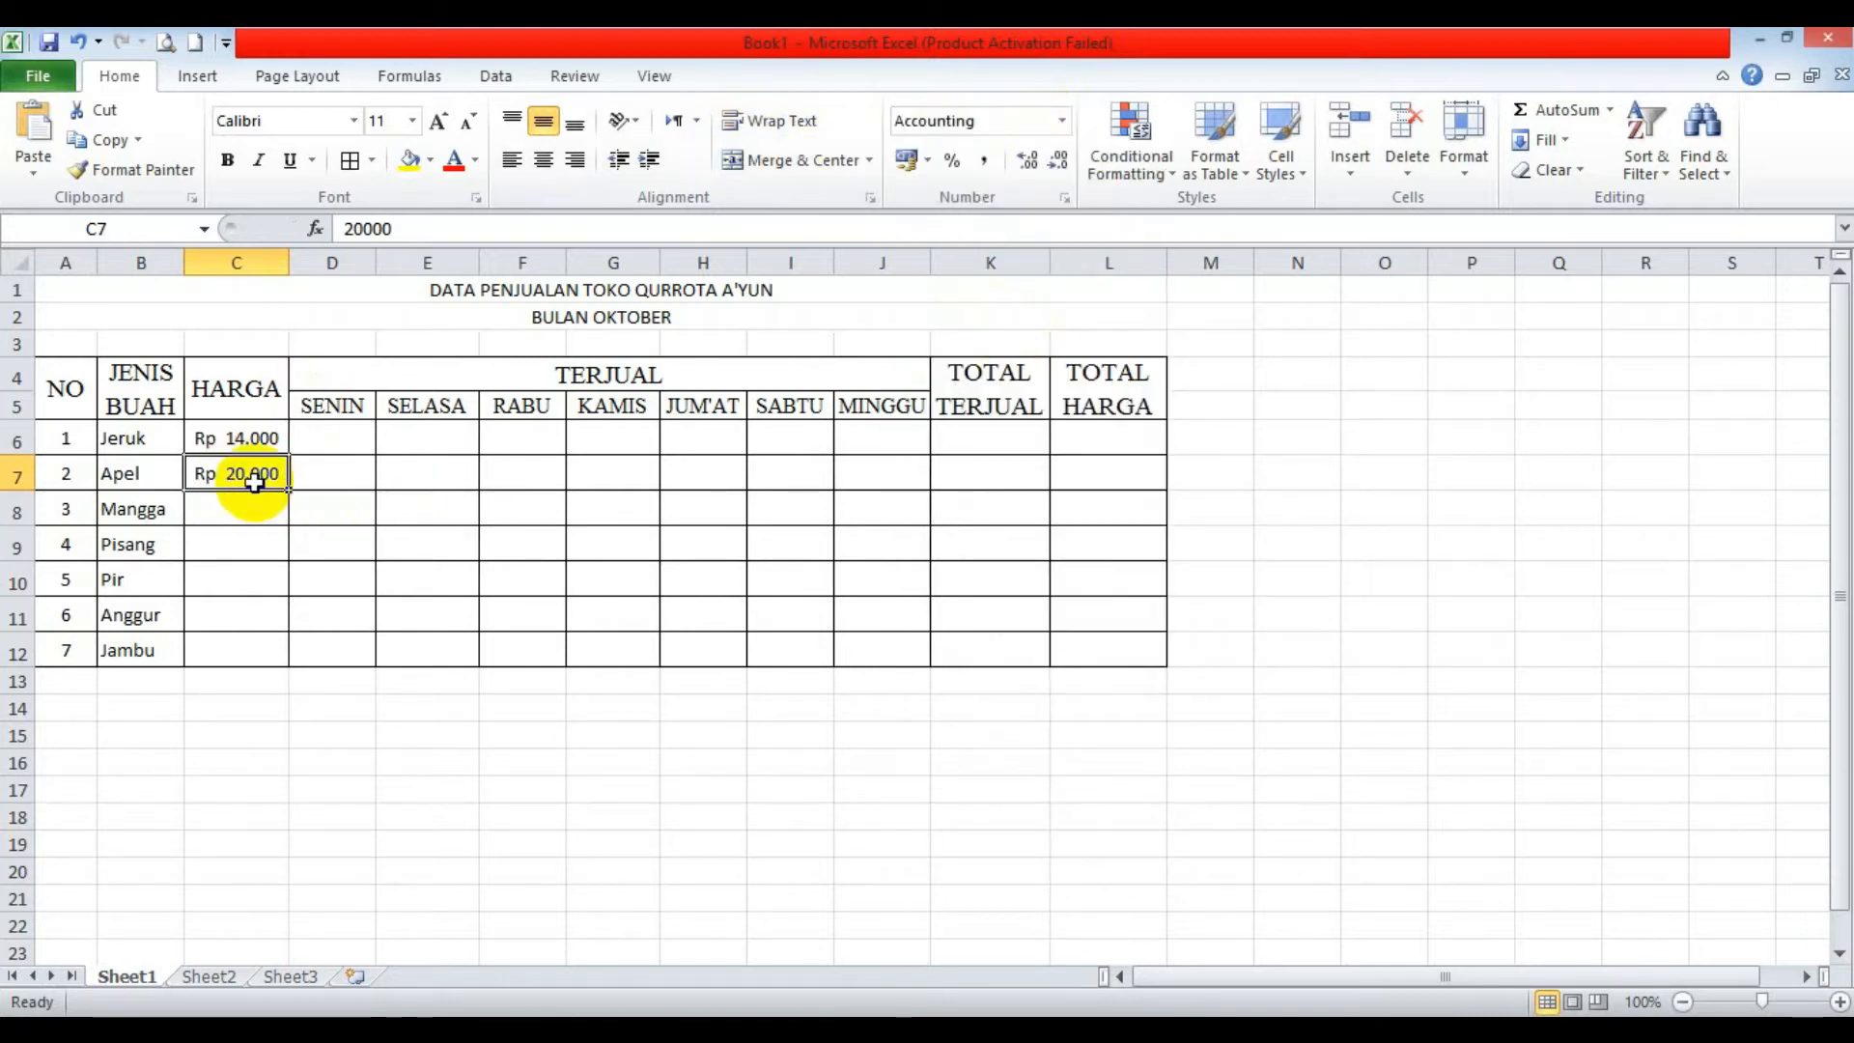
# Apply the Accounting number format to the HARGA cells from Apel through Jambu, C7:C12.
pyautogui.moveTo(241, 479); pyautogui.dragTo(235, 664)
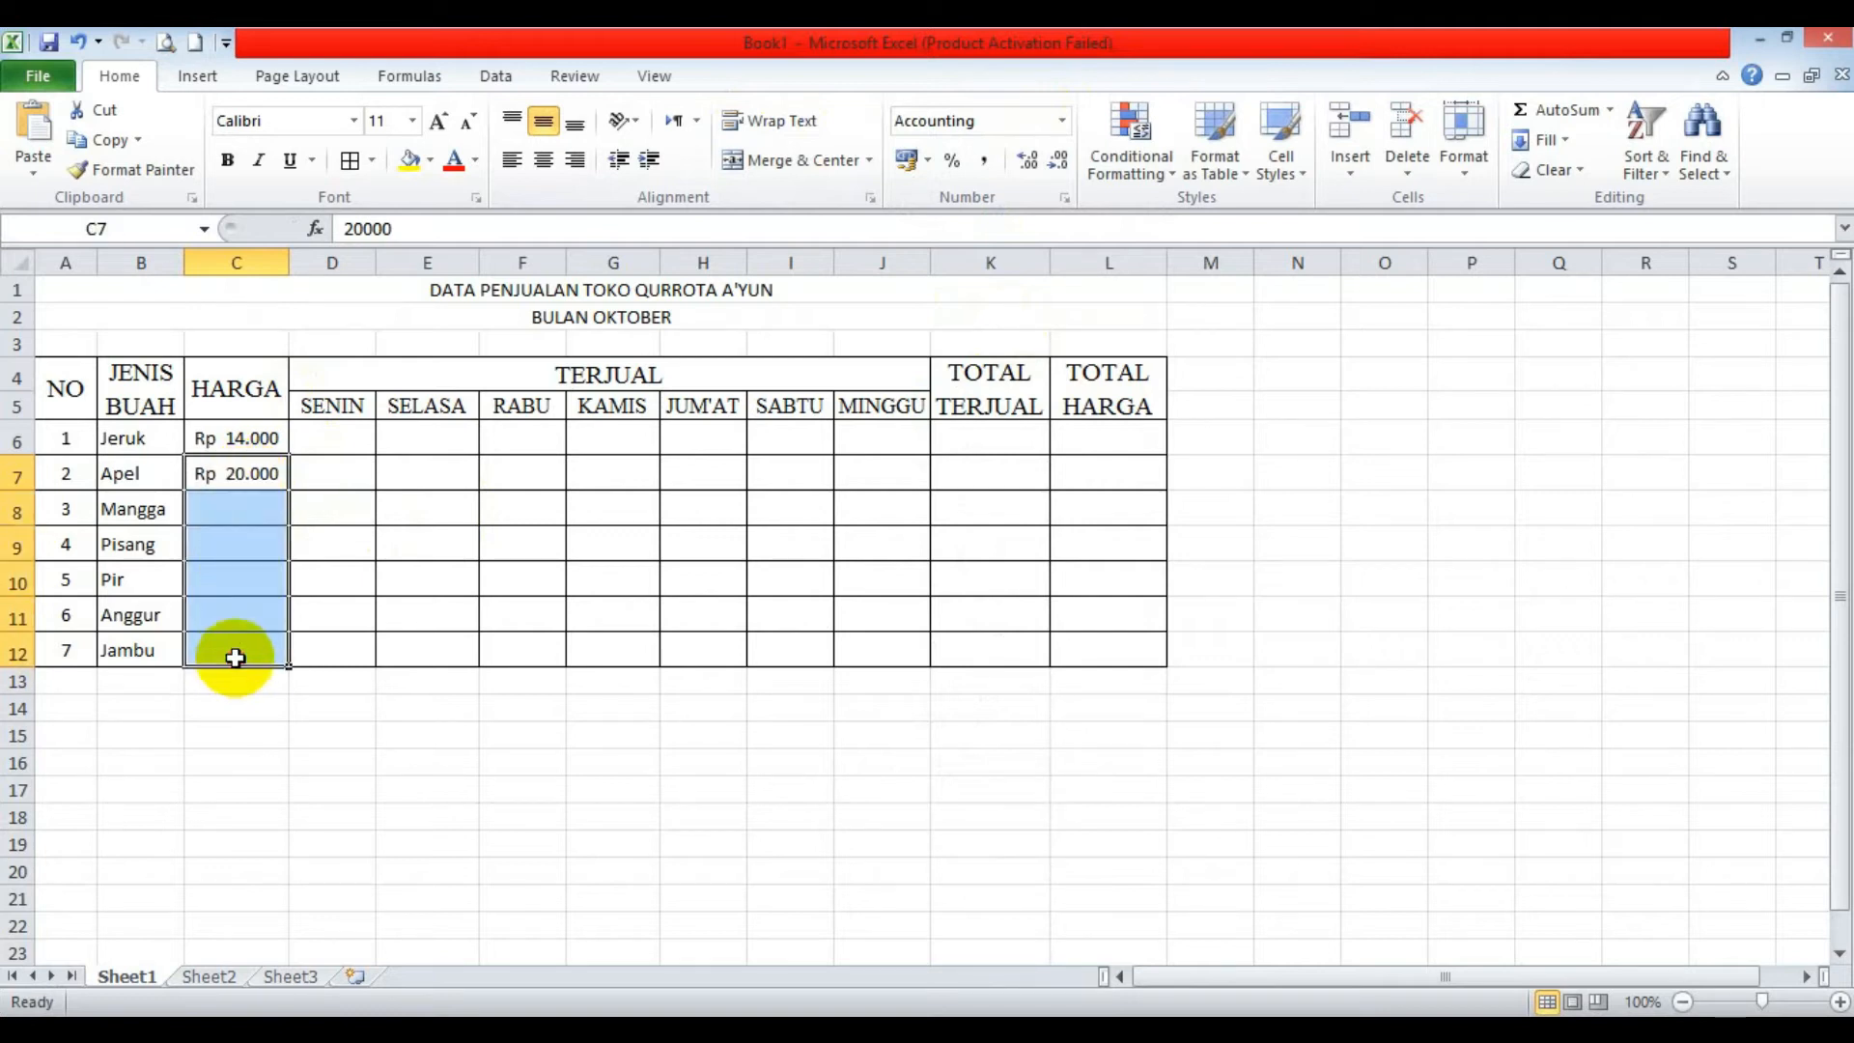
pyautogui.click(1062, 126)
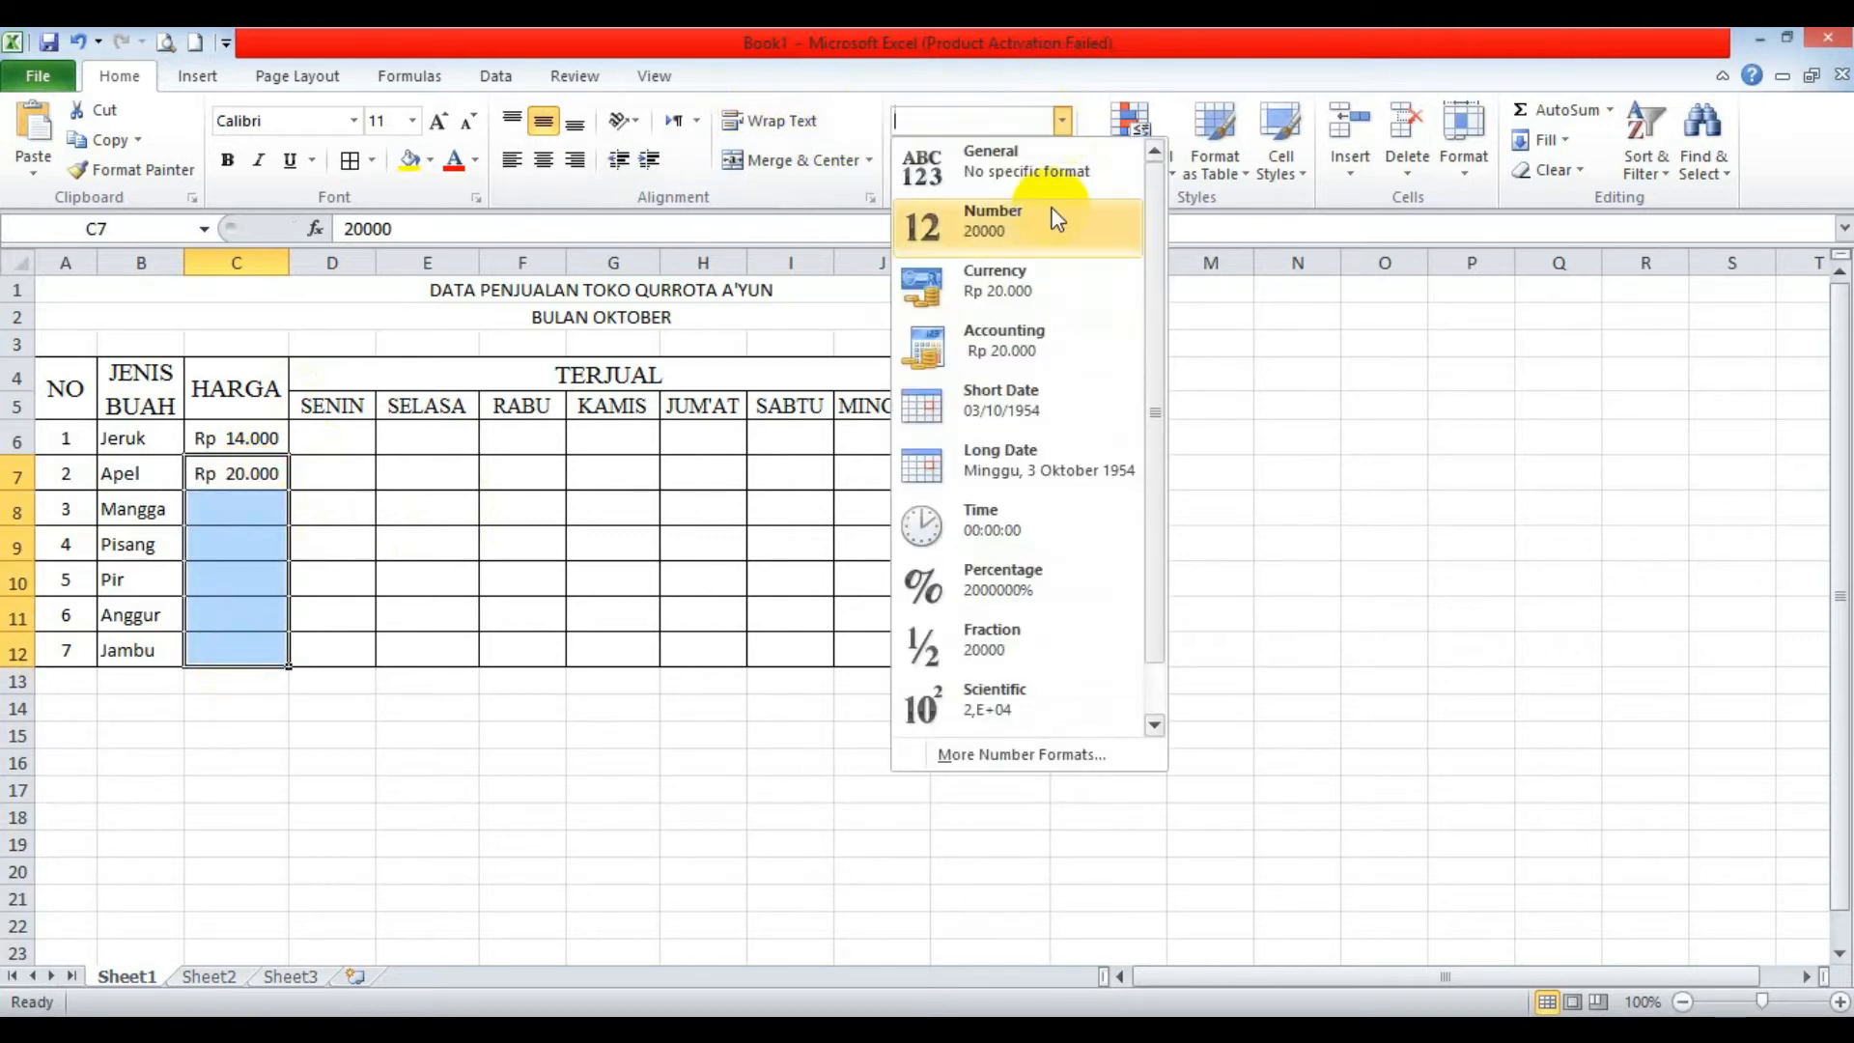
pyautogui.click(1030, 349)
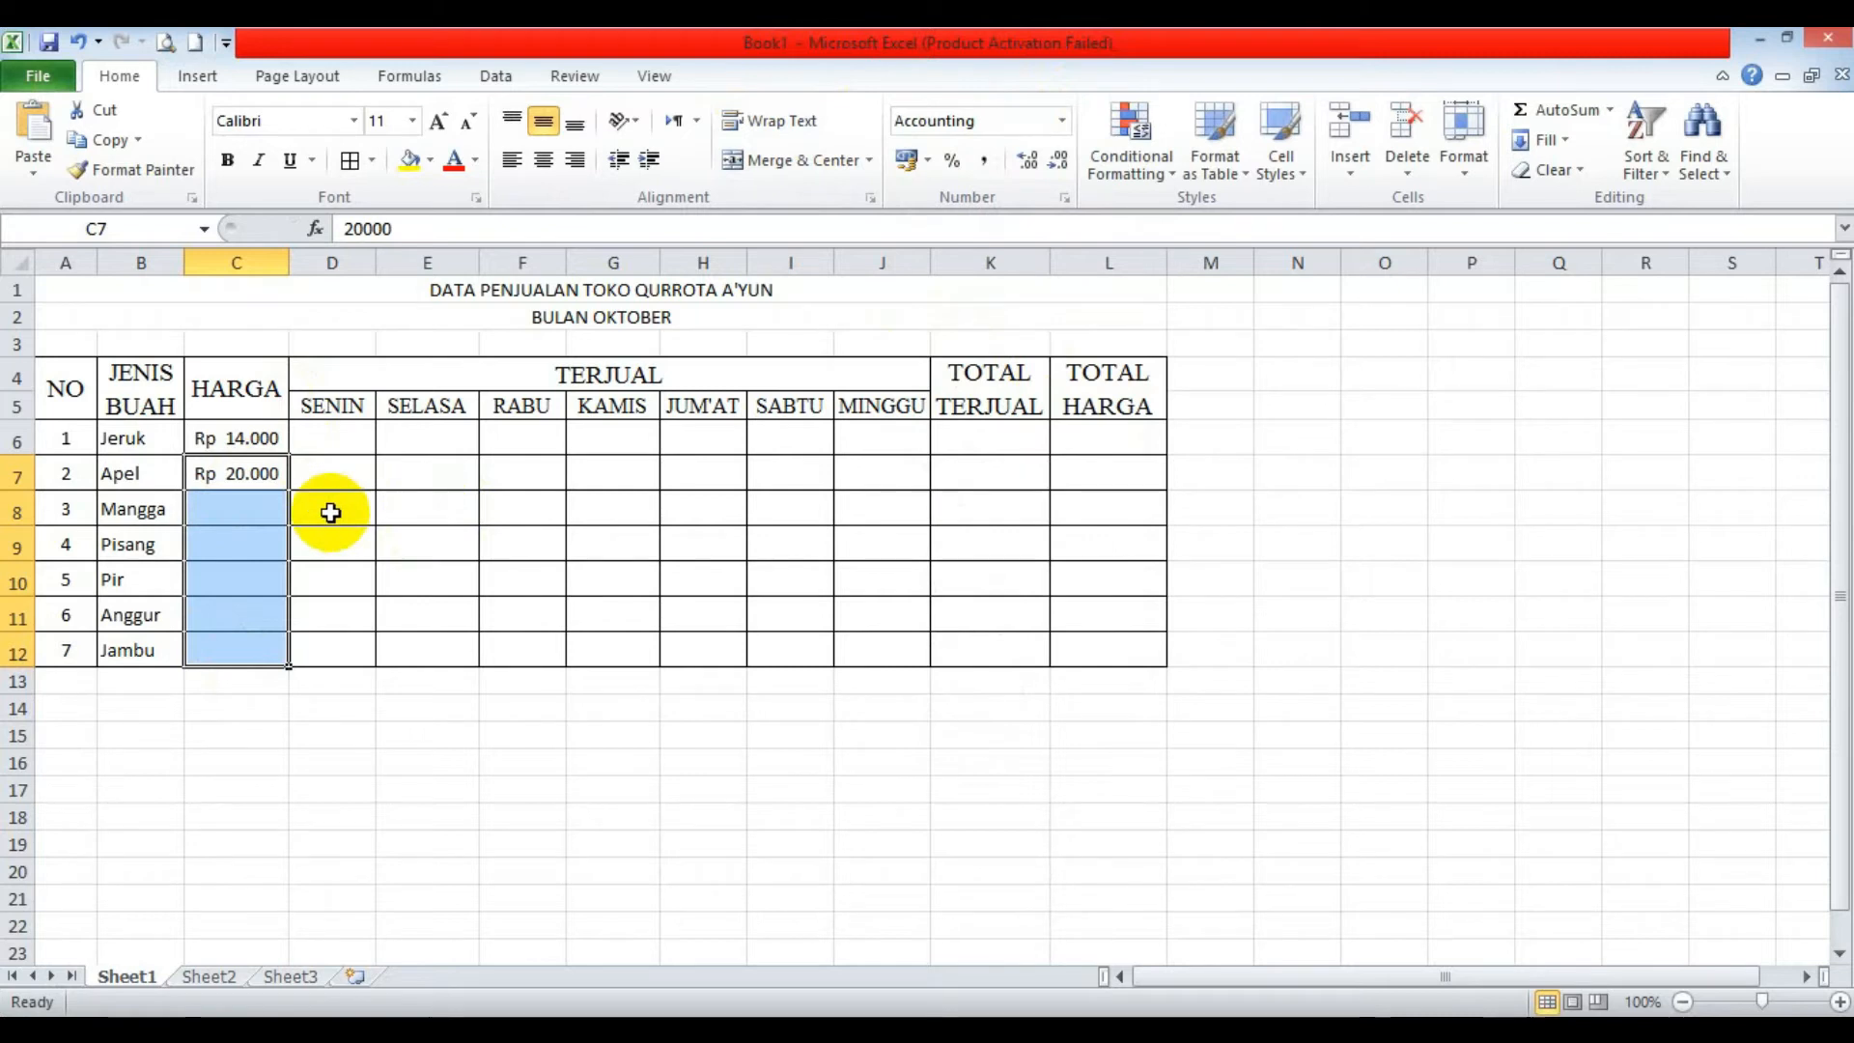
# Fill in the HARGA values 12000 for Mangga, 19000 for Pisang and 15000 for Pir in C8:C10.
pyautogui.click(275, 509)
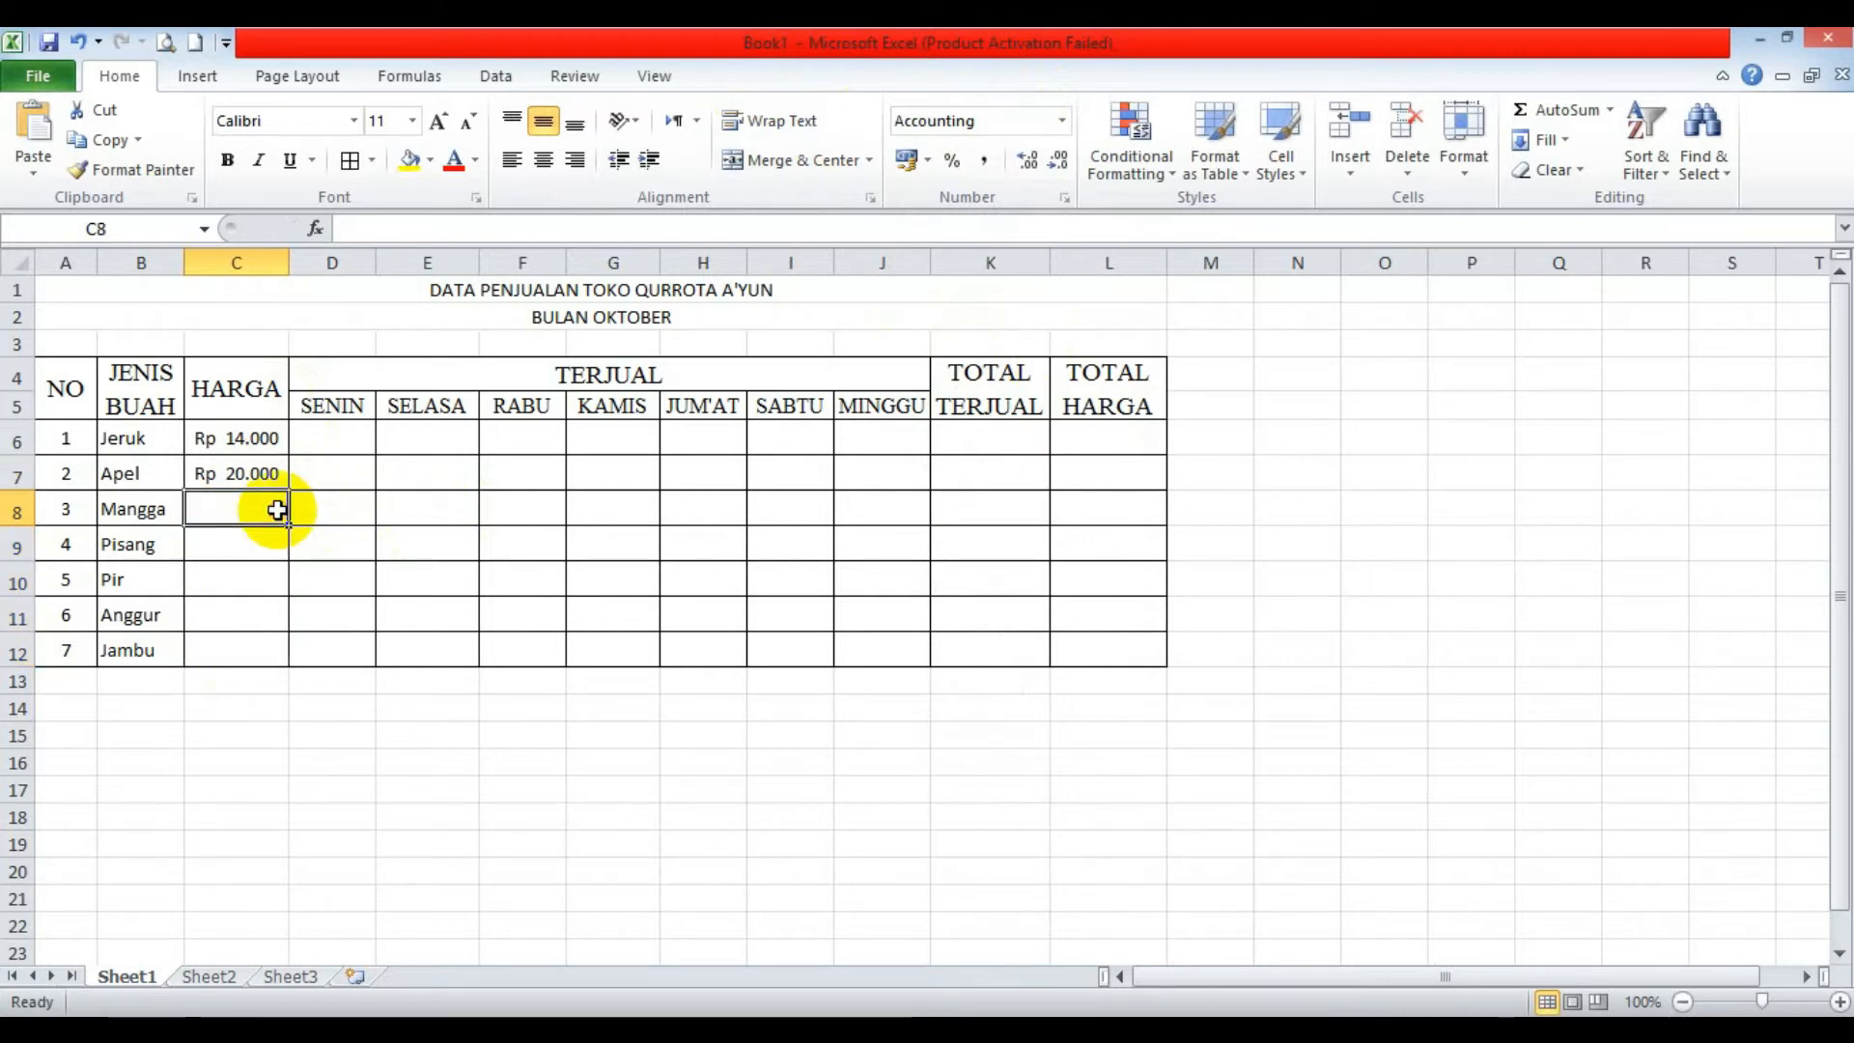
pyautogui.write('12000')
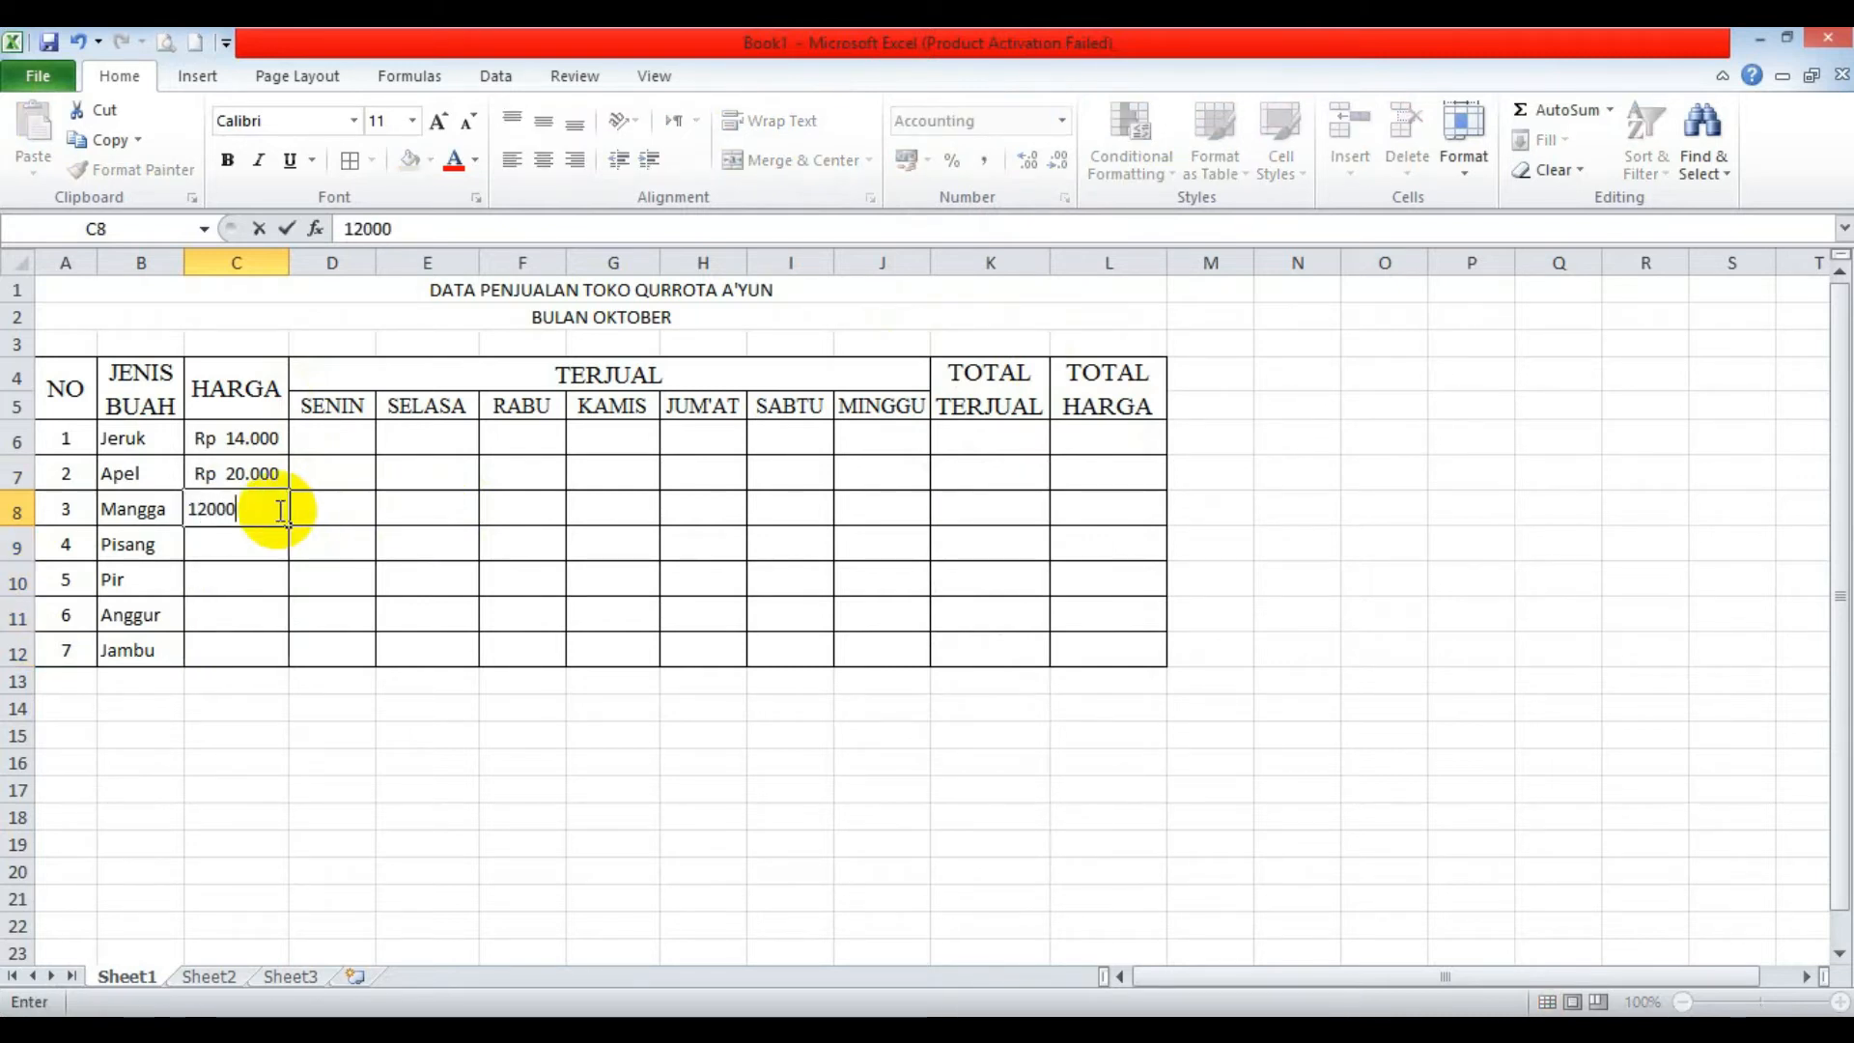
pyautogui.press('Return')
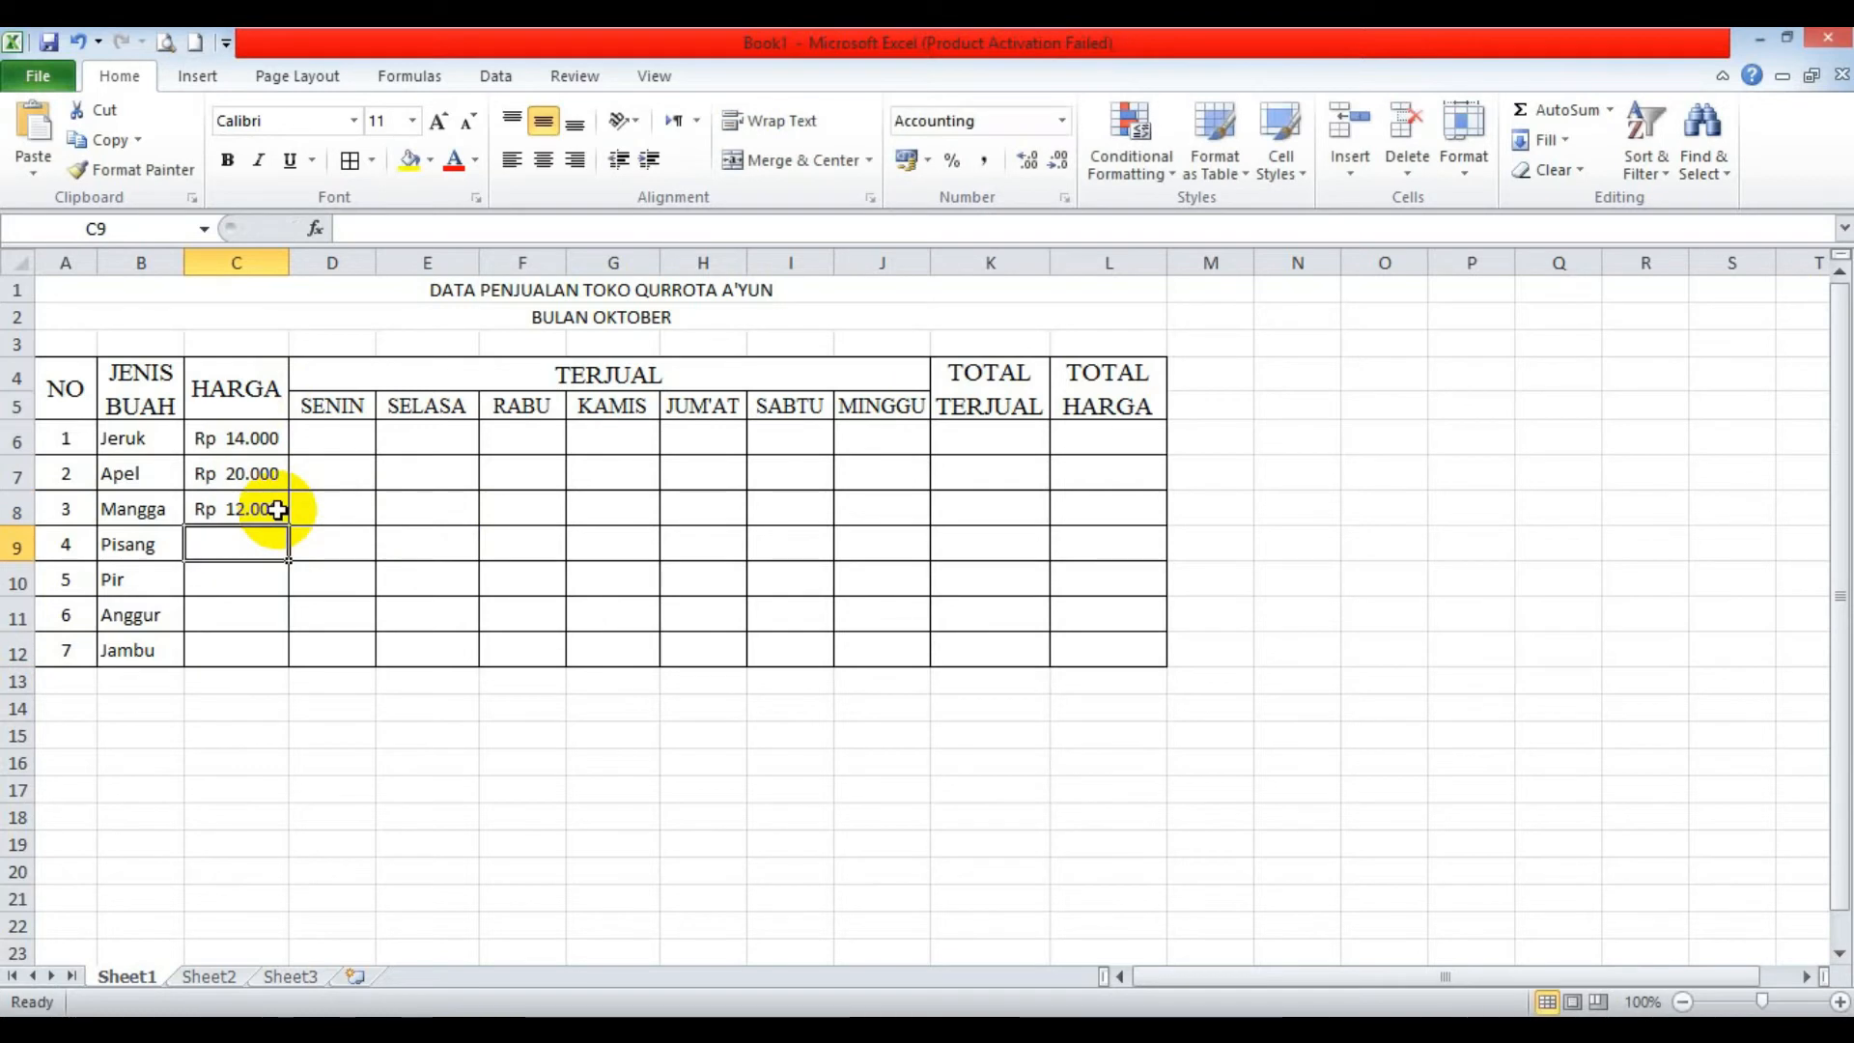
pyautogui.write('19000')
pyautogui.press('Return')
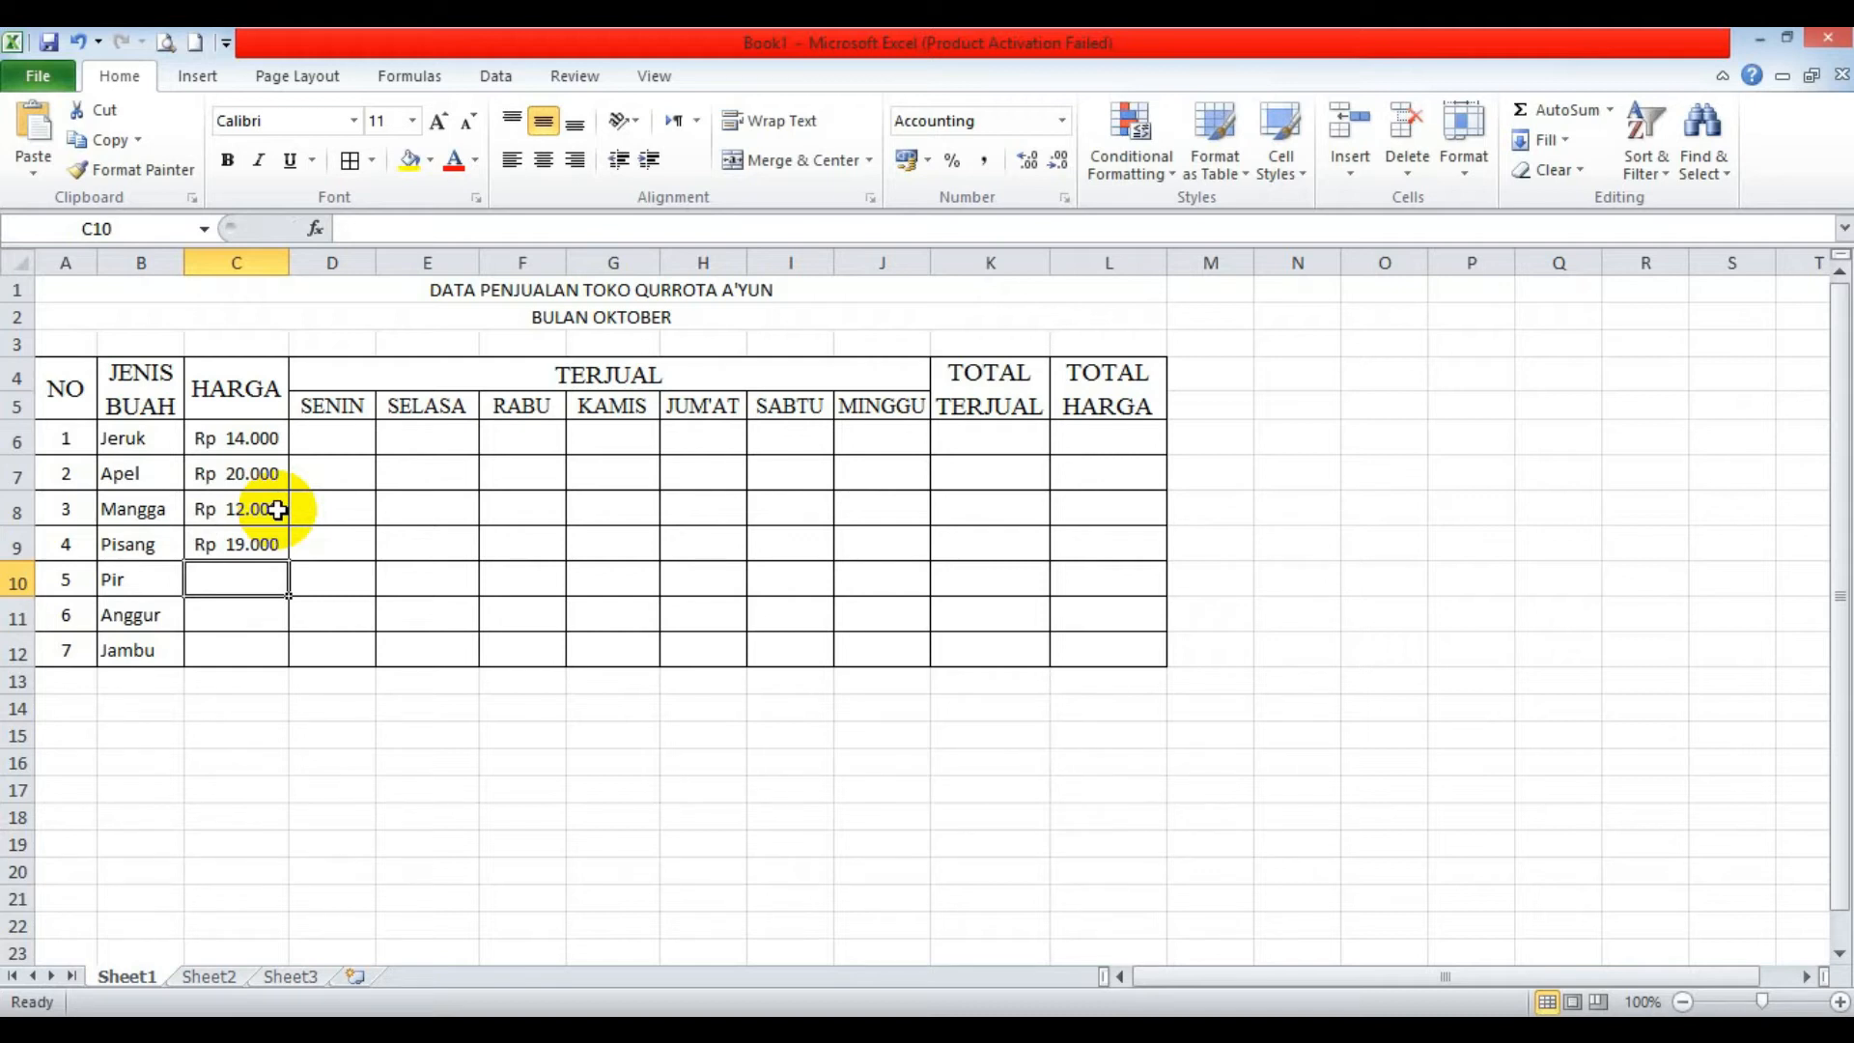
pyautogui.write('15000')
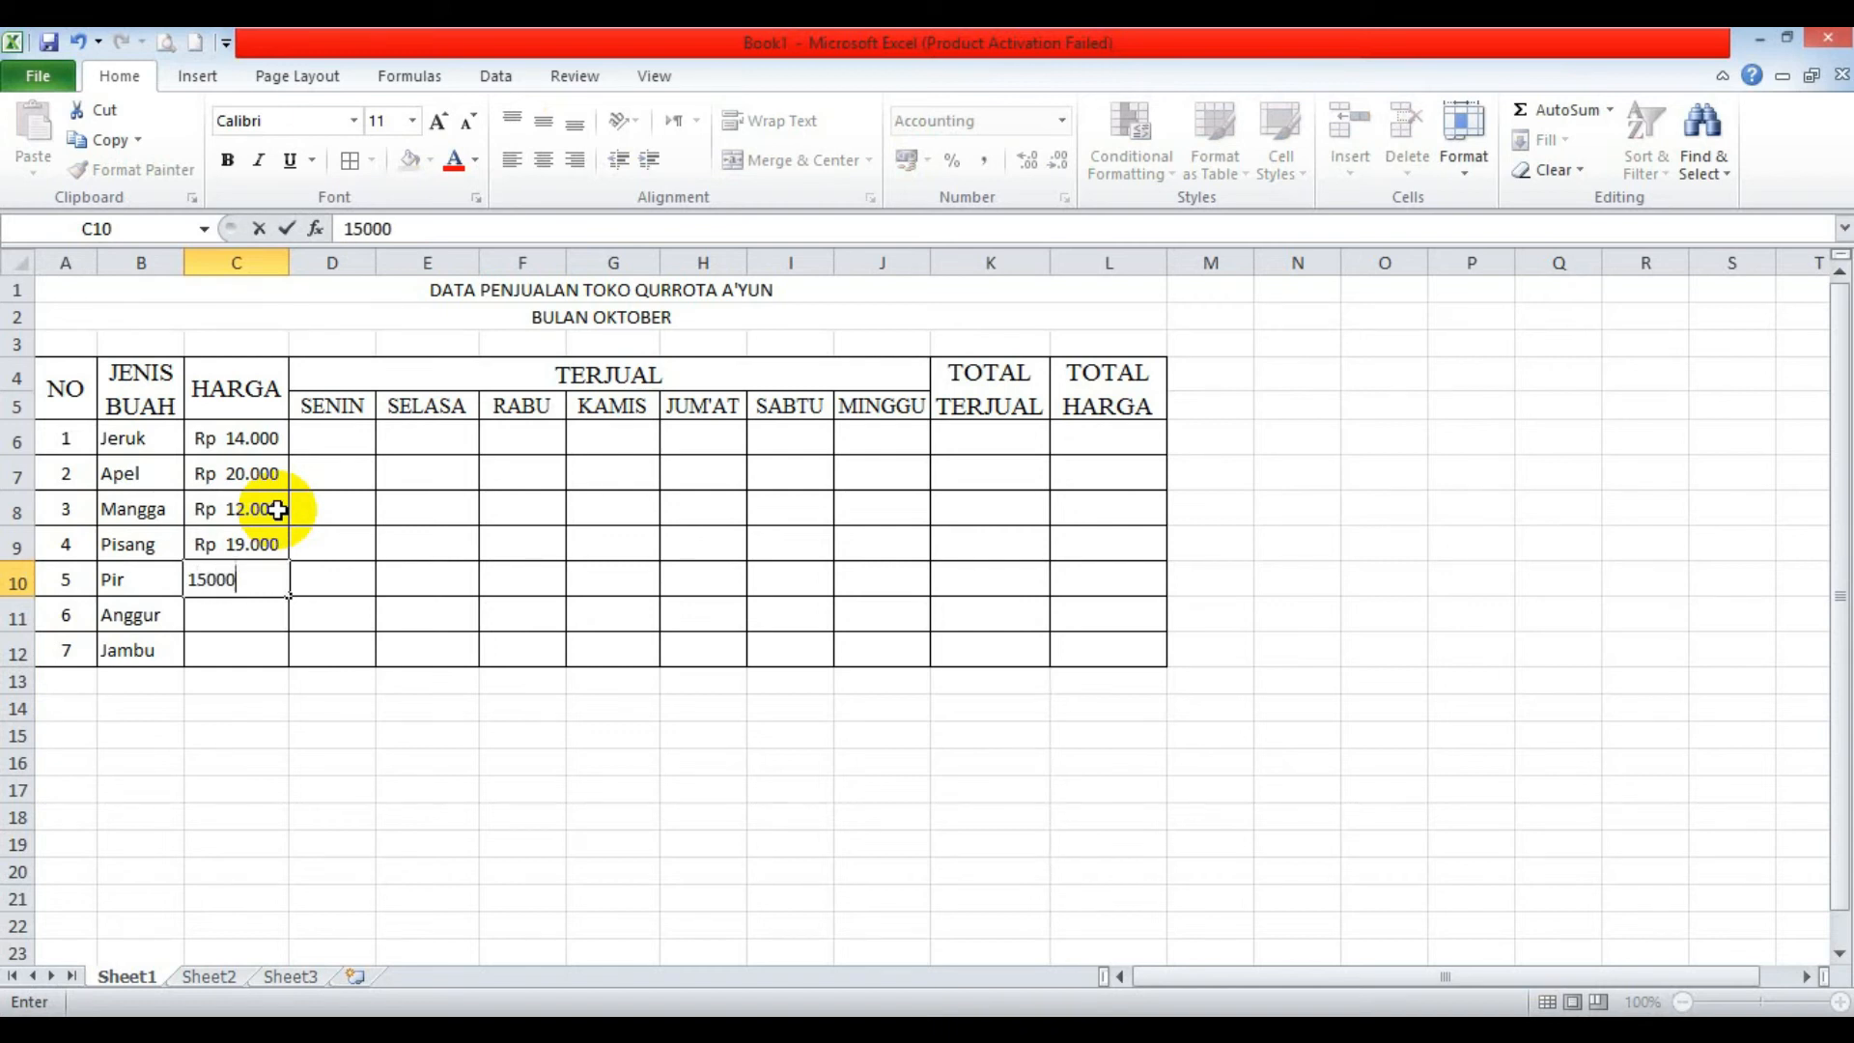
pyautogui.press('Return')
# Fill in the HARGA values 25000 for Anggur and 10000 for Jambu in C11:C12.
pyautogui.write('200')
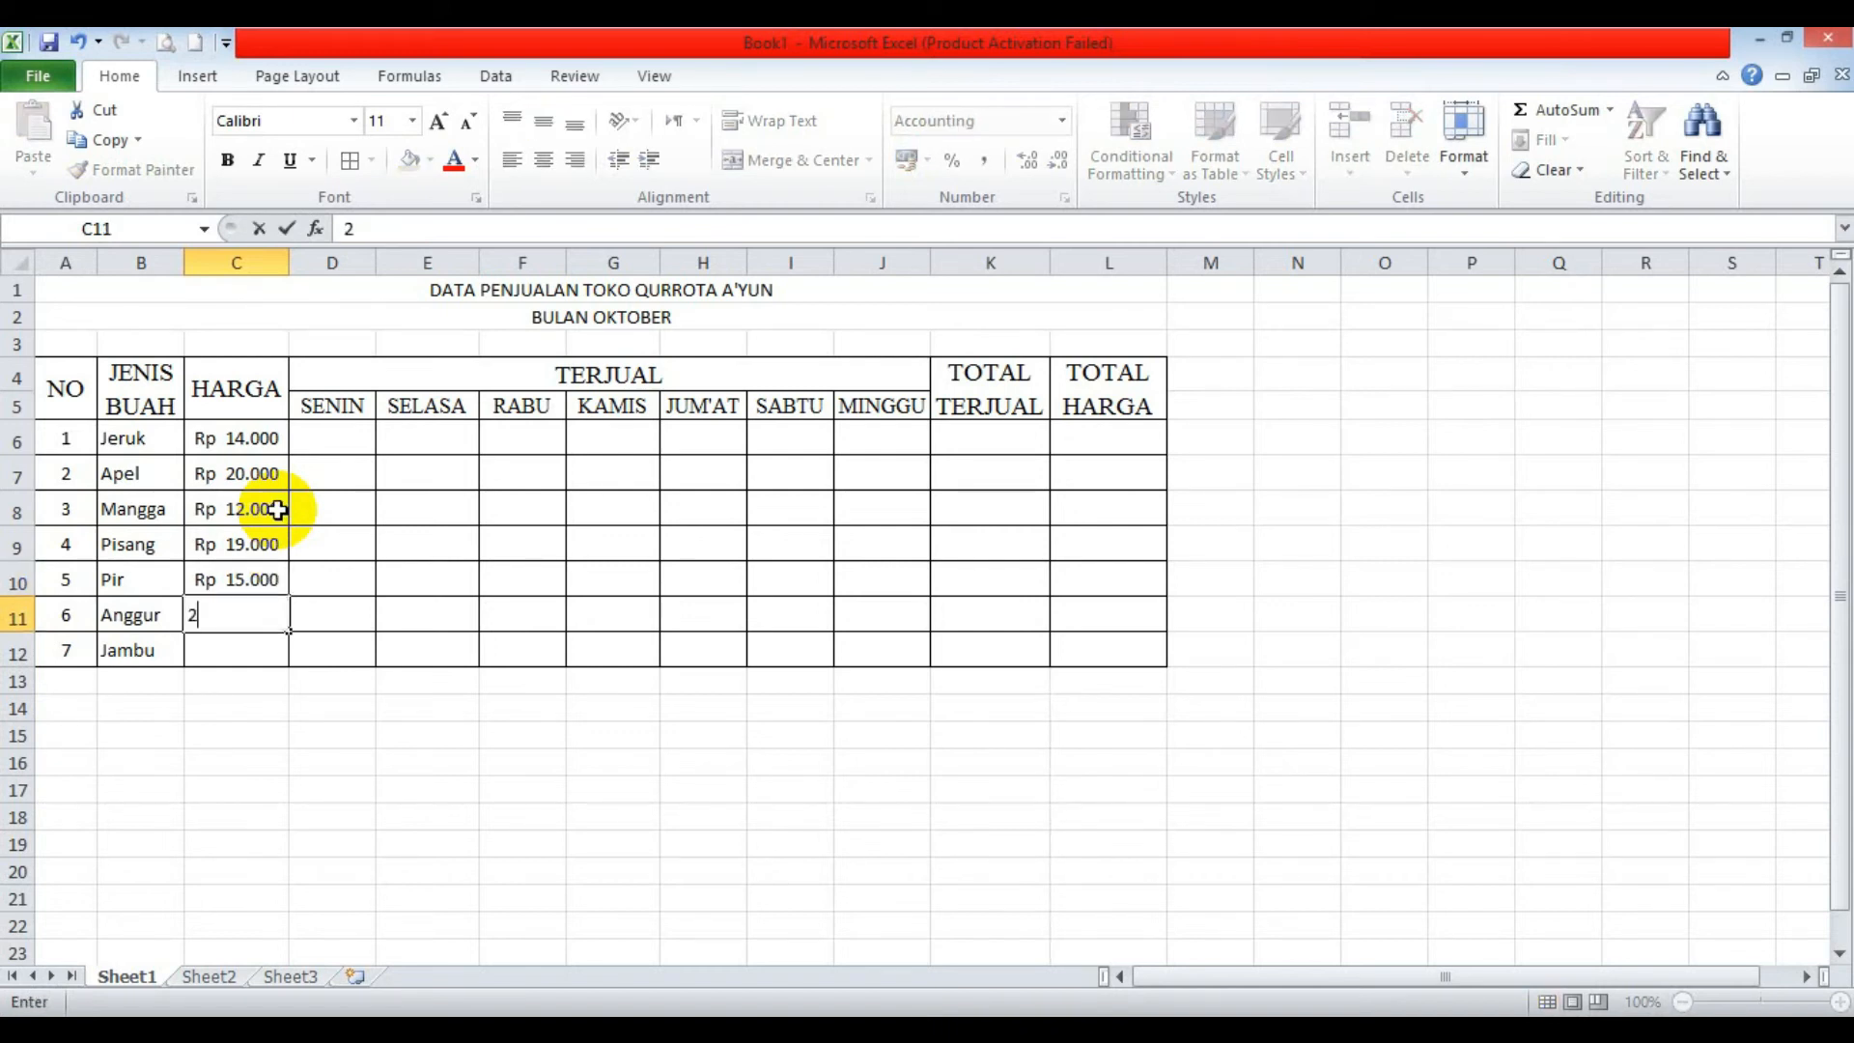
pyautogui.press('BackSpace')
pyautogui.press('BackSpace')
pyautogui.write('5000')
pyautogui.press('Return')
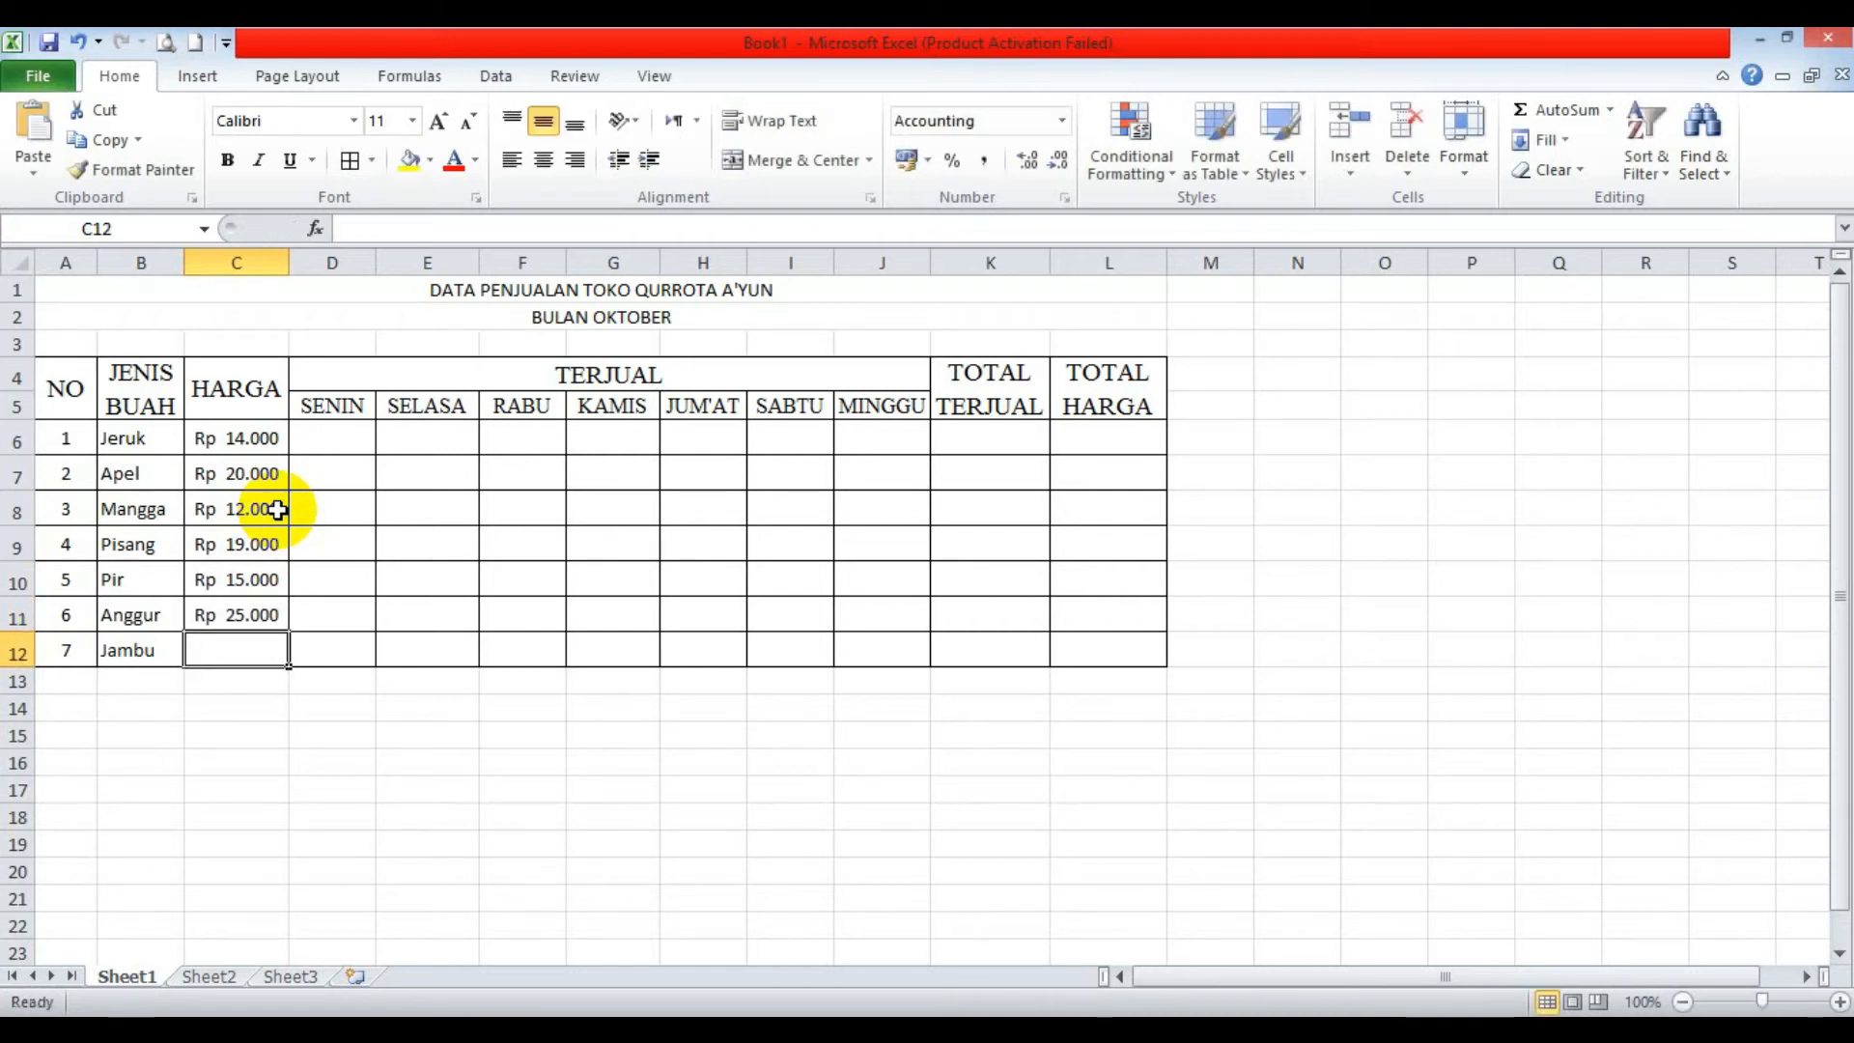
pyautogui.write('10000')
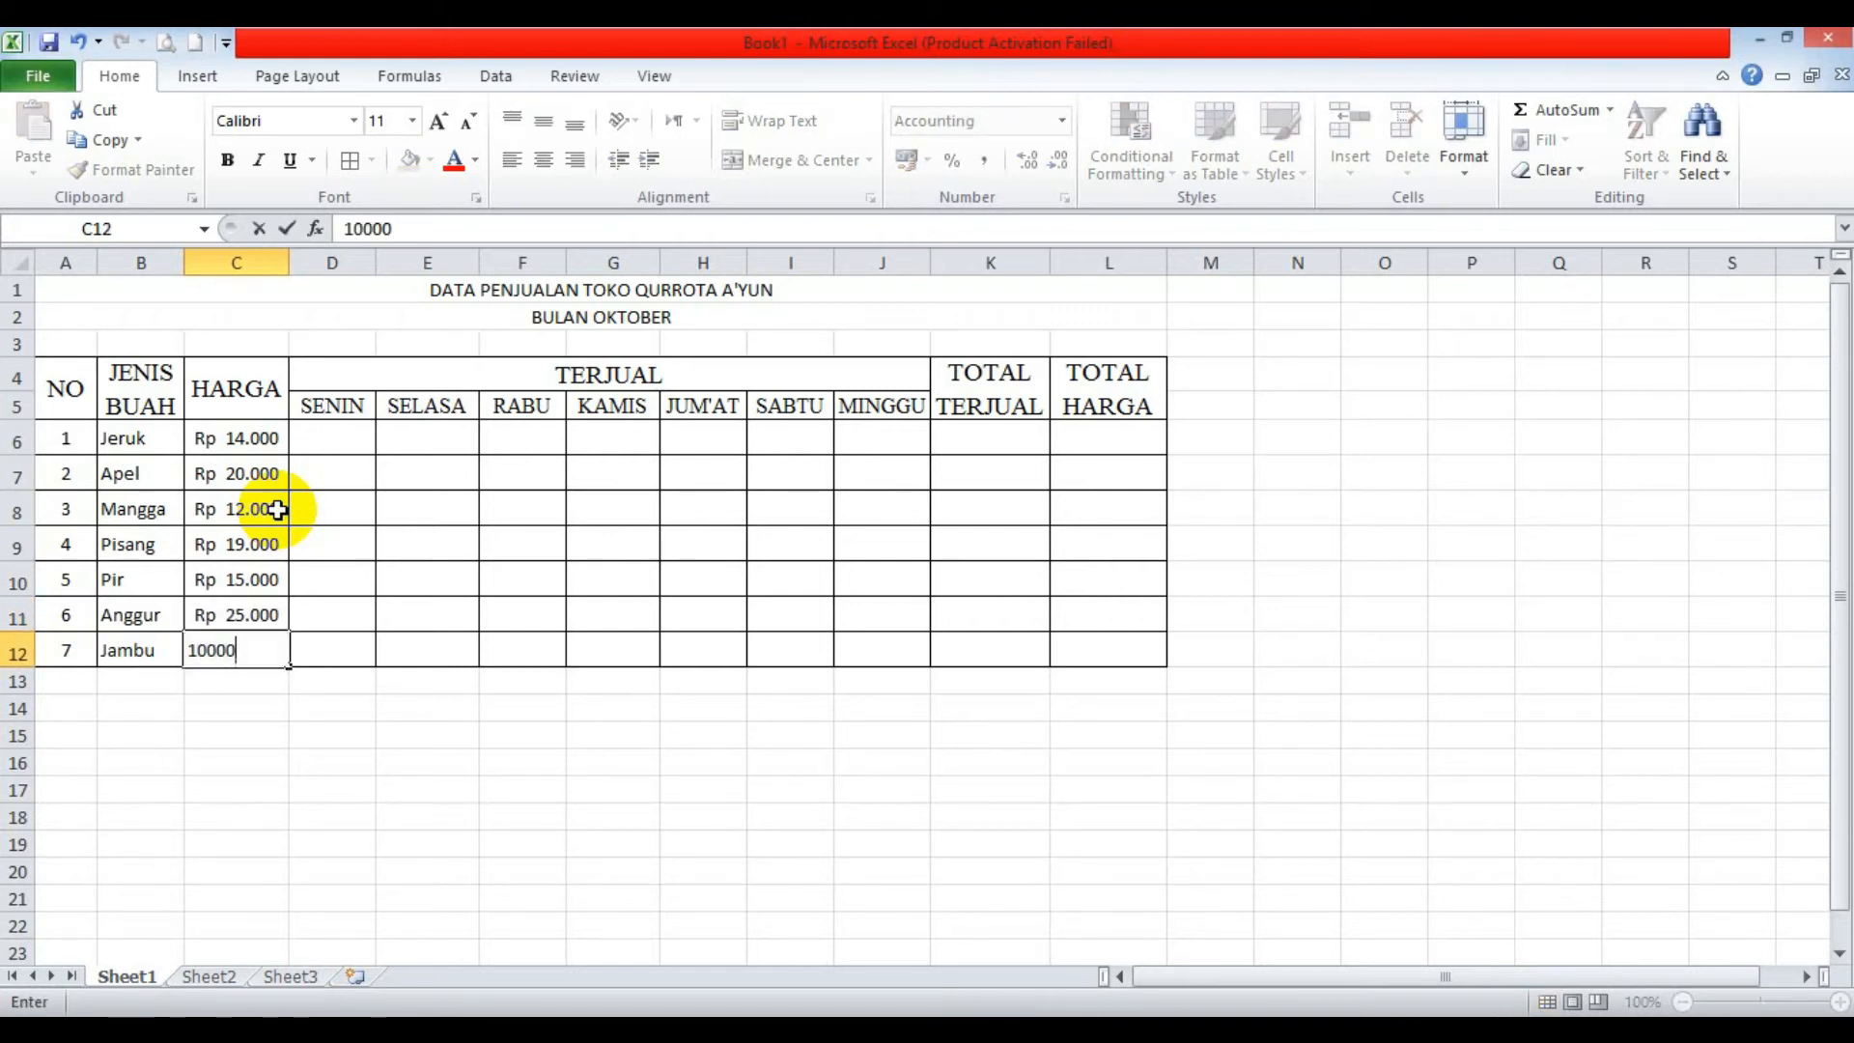
pyautogui.press('Return')
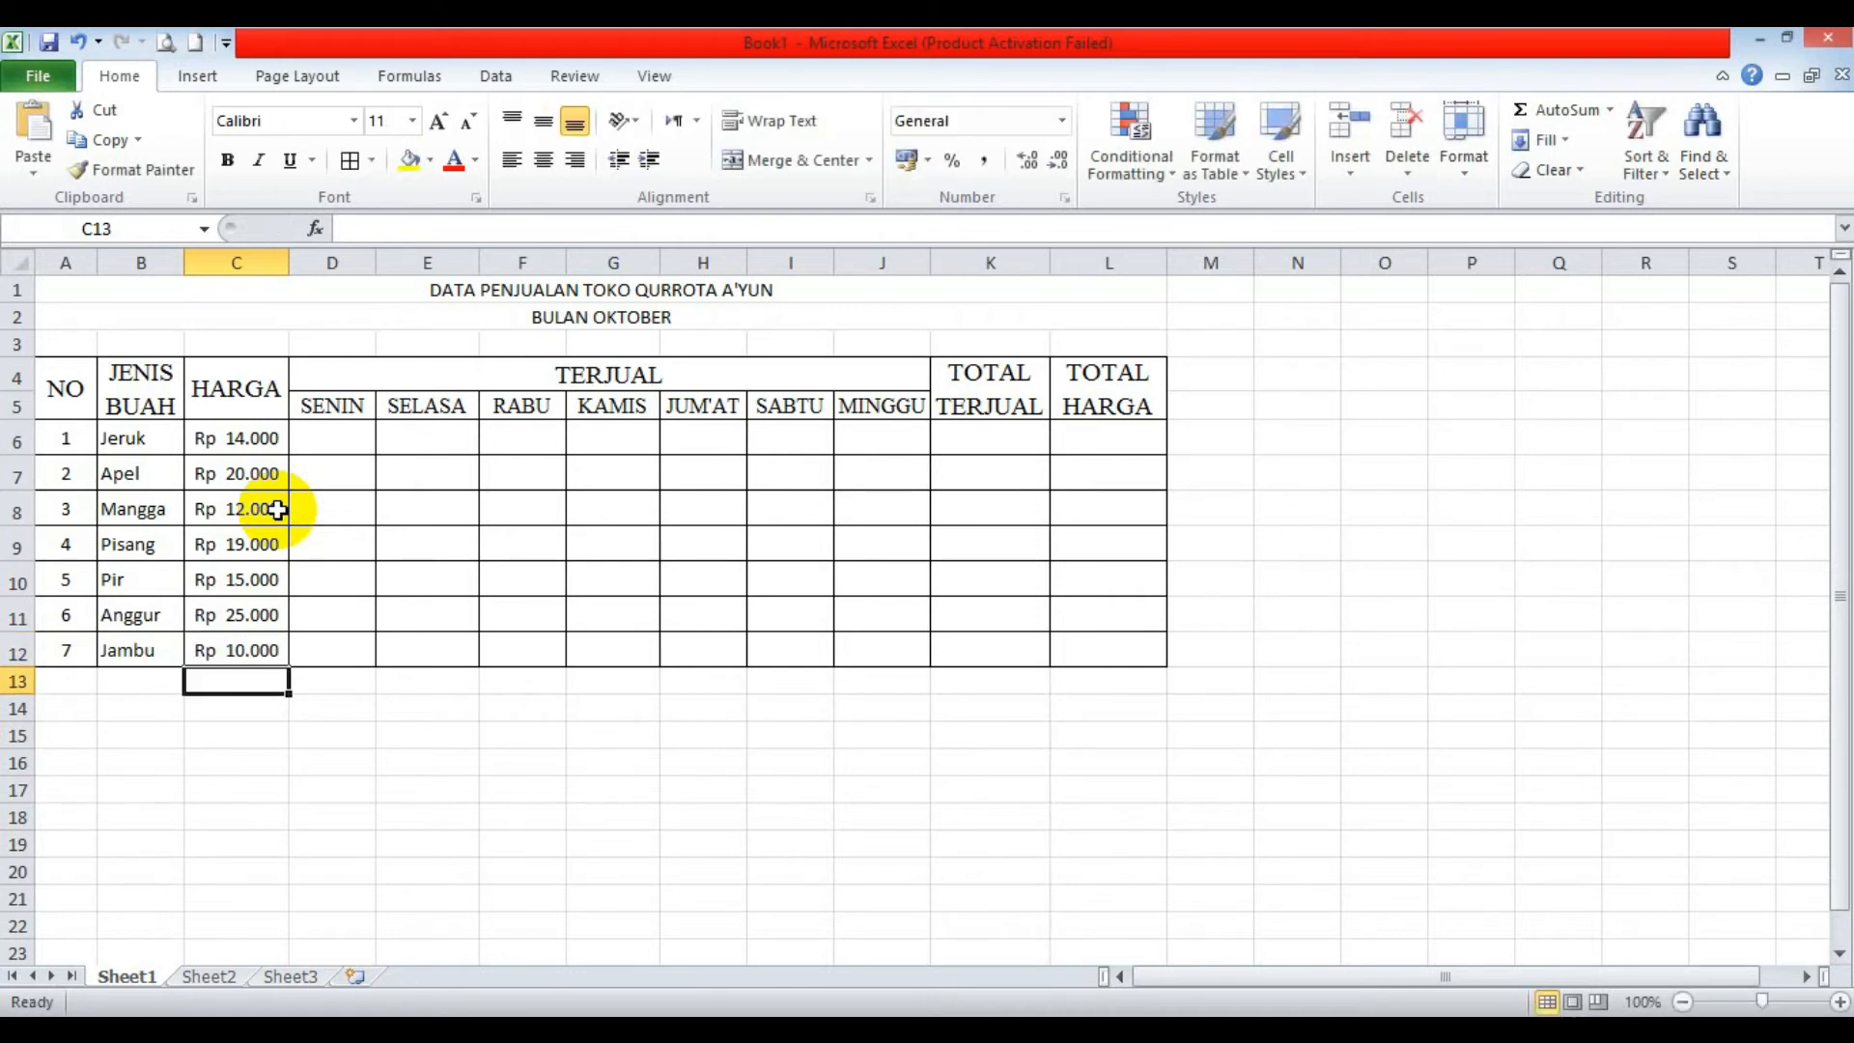
# Enter the SENIN sales quantities 4 for Jeruk, 5 for Apel and 6 for Mangga in D6:D8.
pyautogui.click(344, 433)
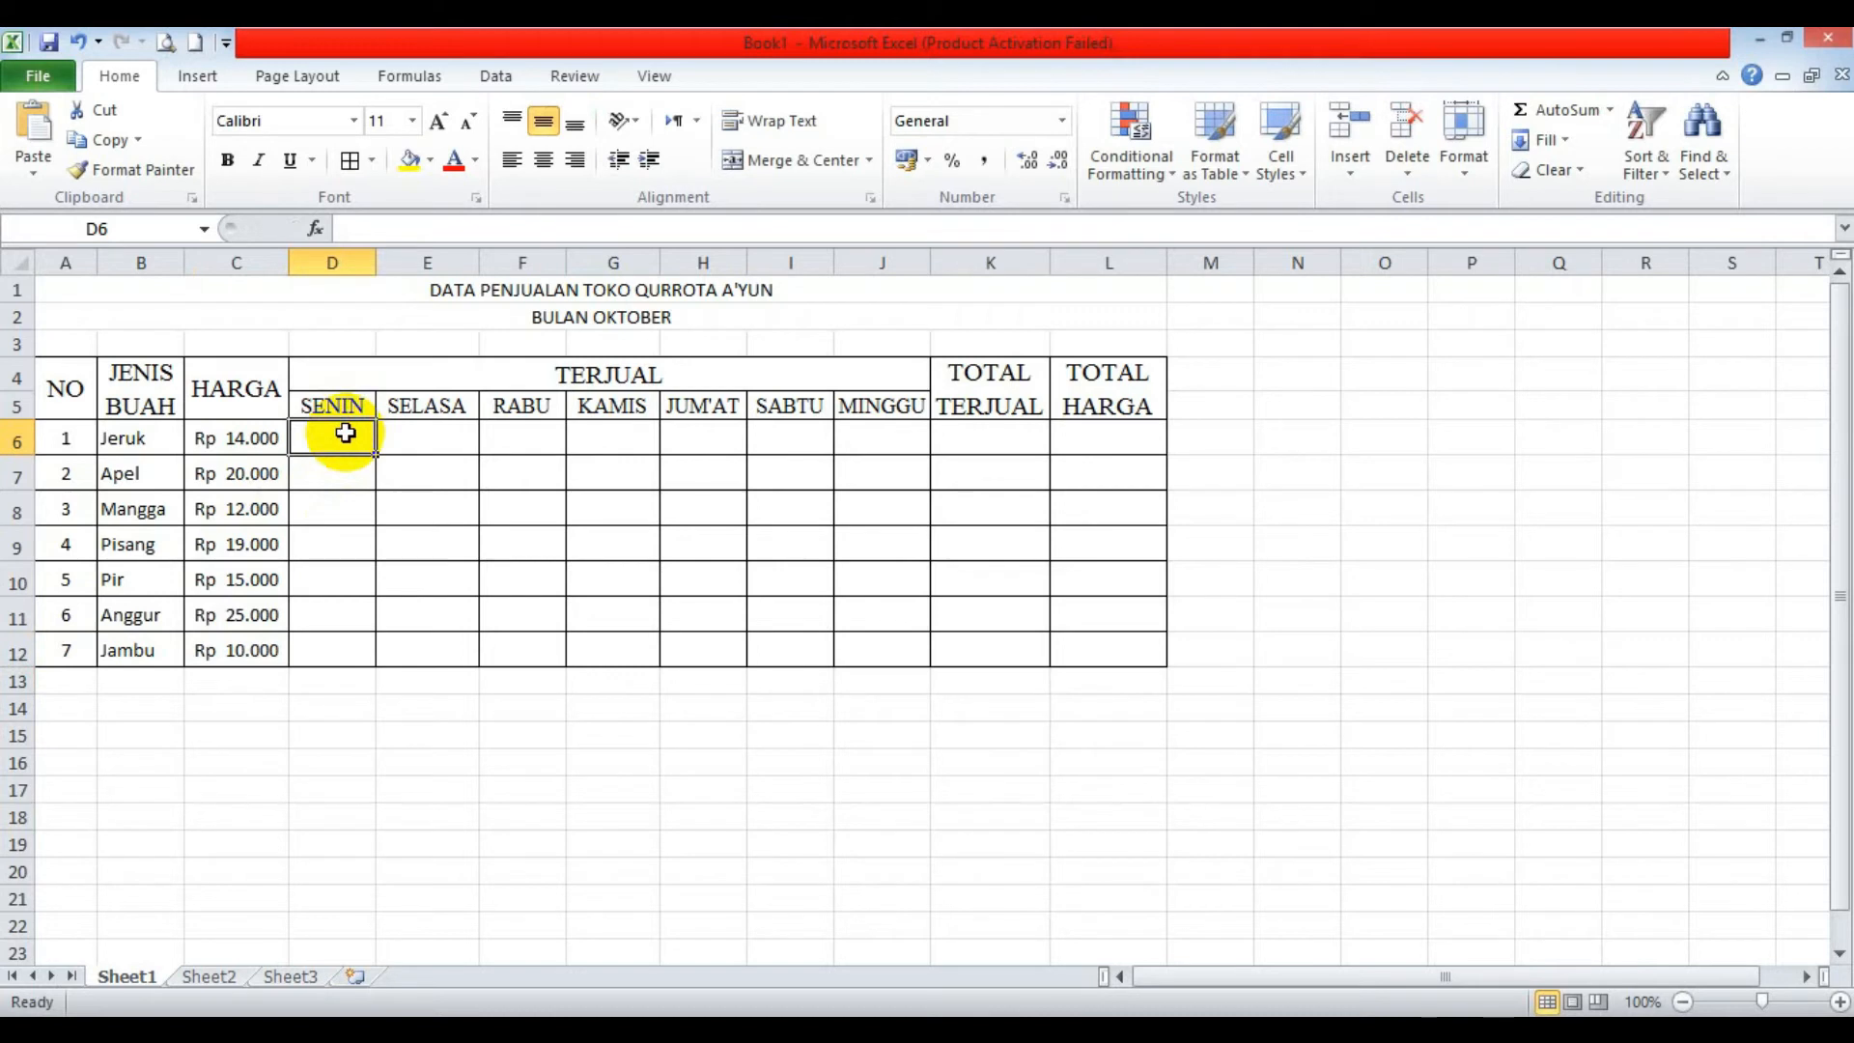
pyautogui.write('4')
pyautogui.press('Return')
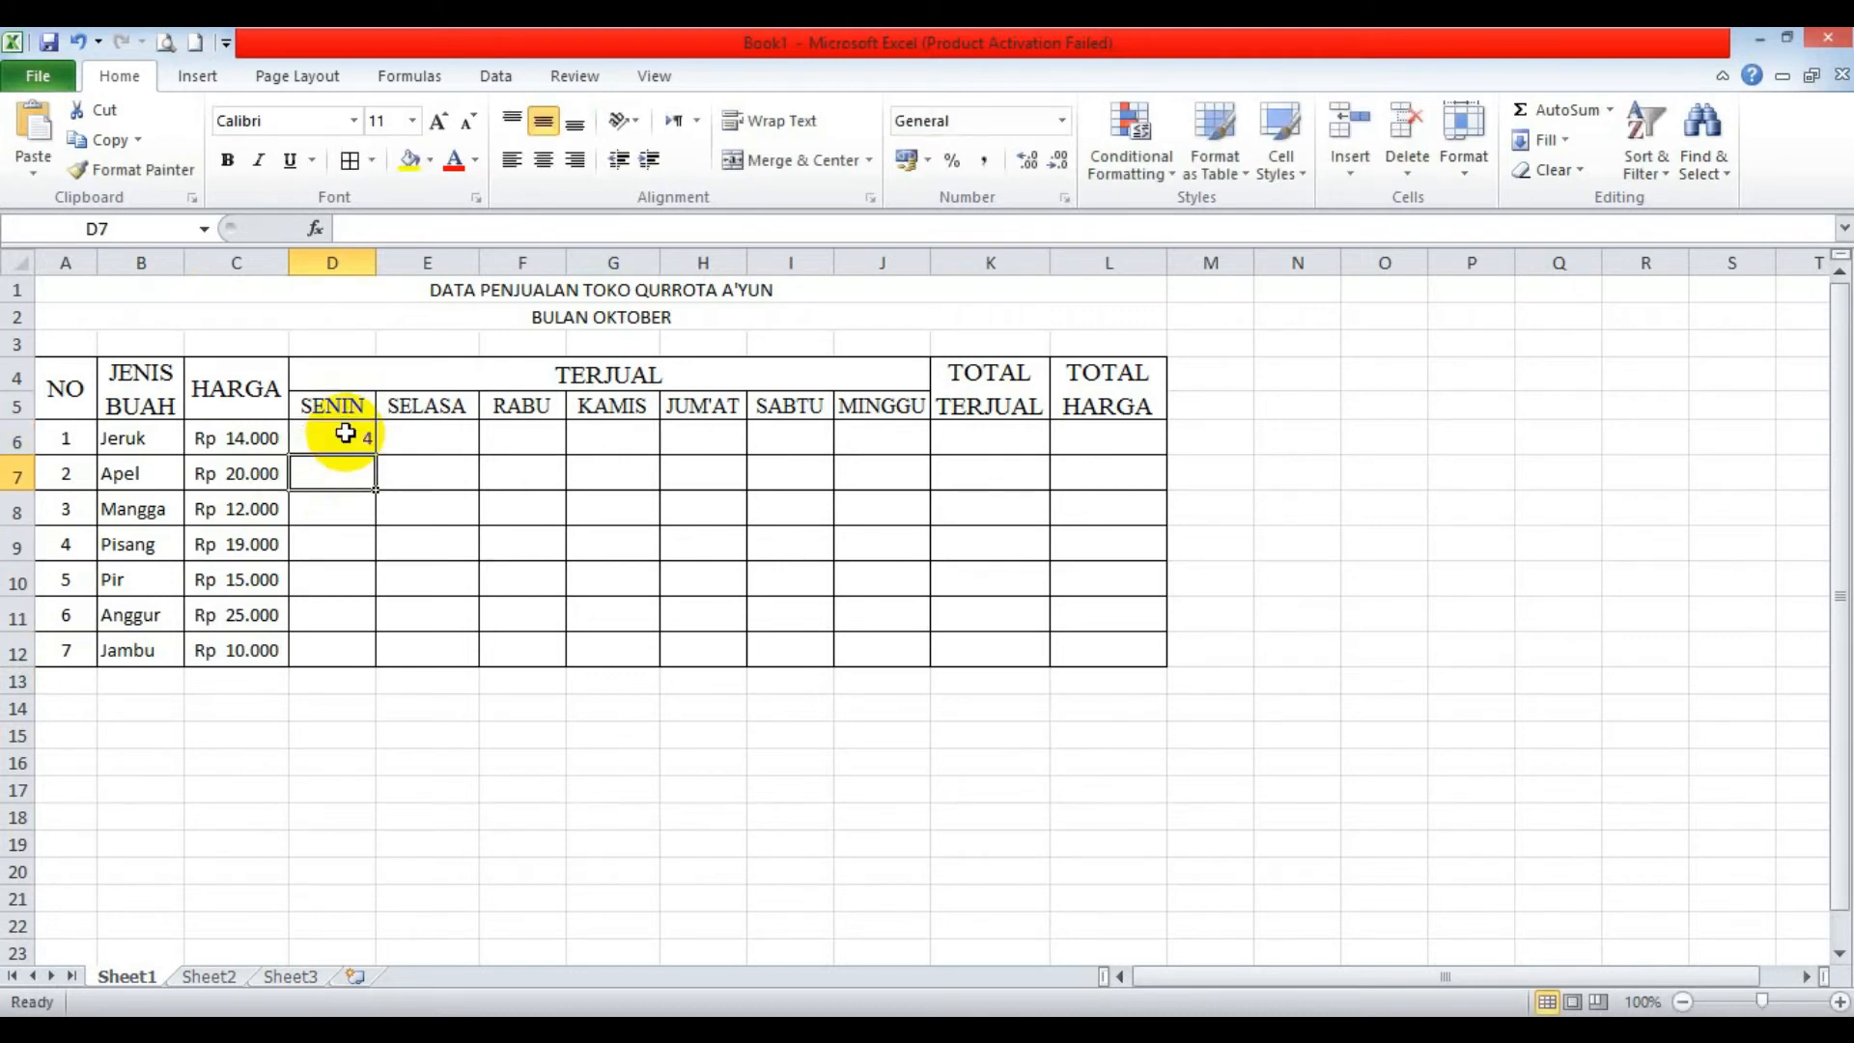
pyautogui.write('5')
pyautogui.press('Return')
pyautogui.write('6')
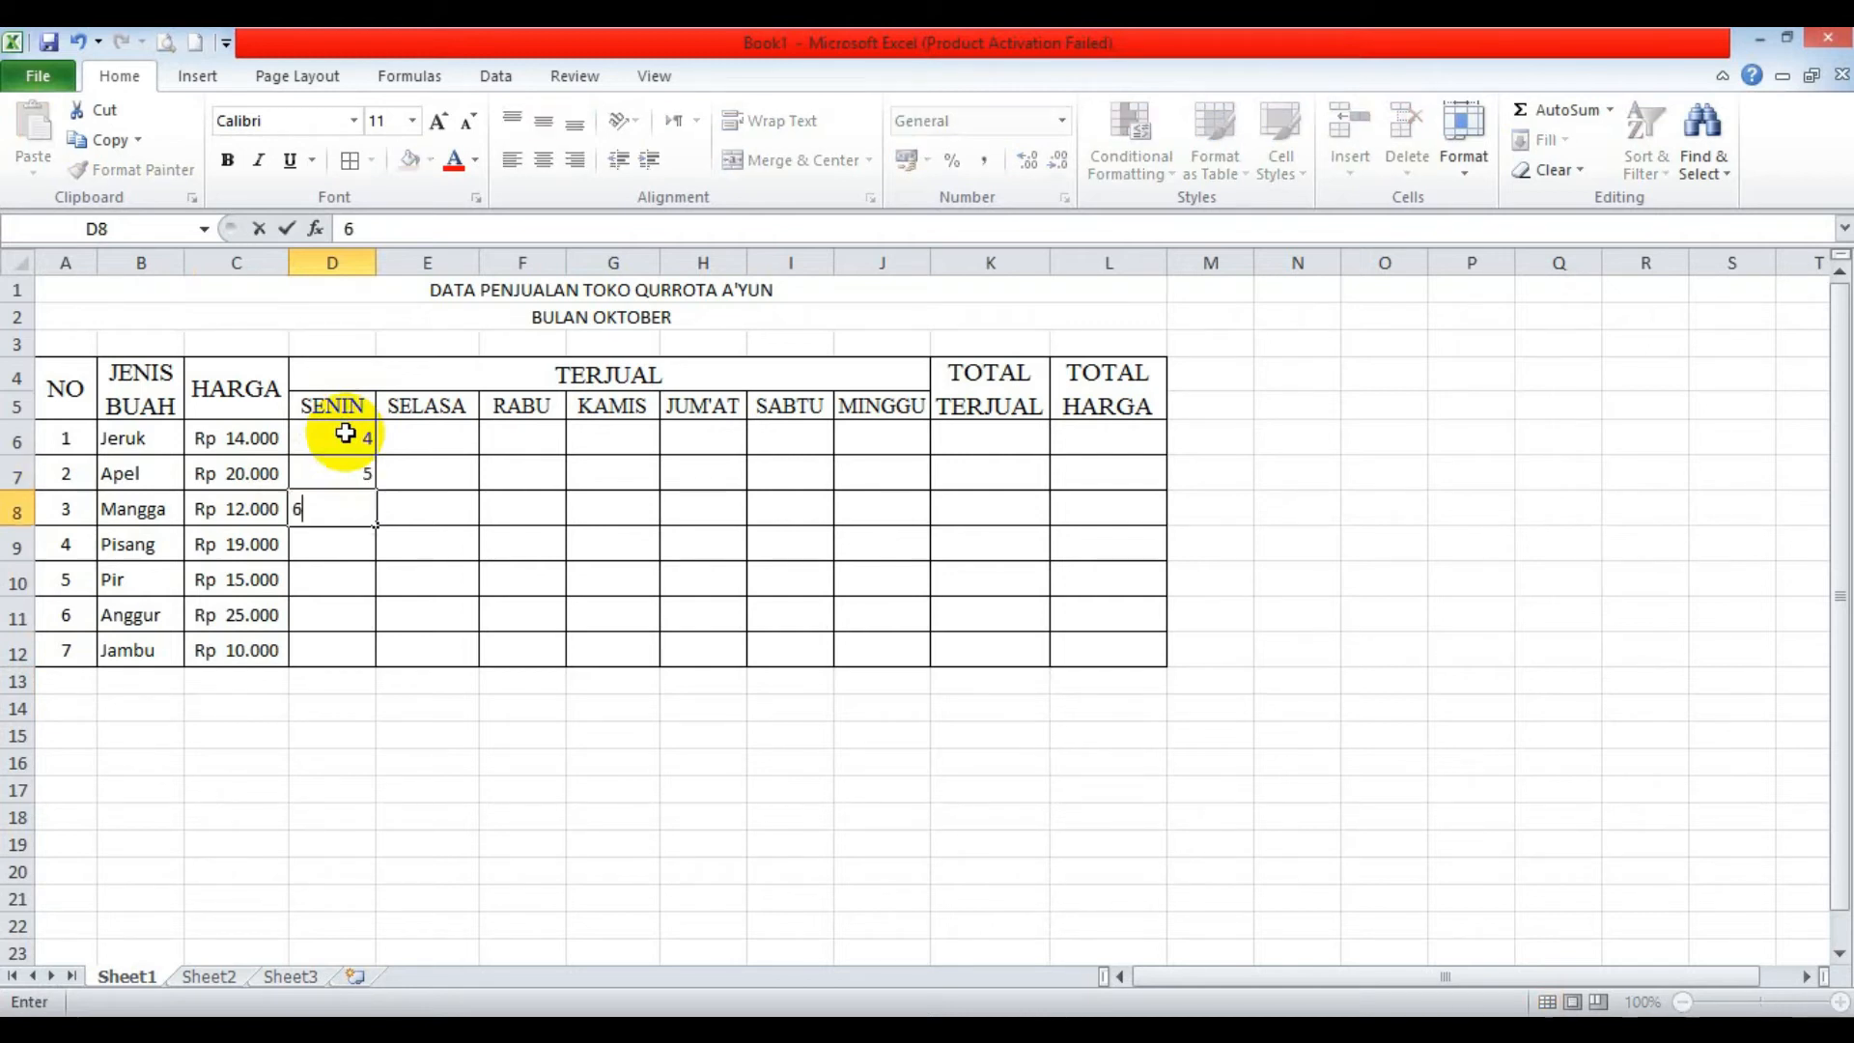
pyautogui.press('Return')
# Enter the SENIN sales quantities 4 for Pisang, 8 for Pir, 9 for Anggur and 10 for Jambu in D9:D12.
pyautogui.write('4')
pyautogui.press('Return')
pyautogui.press('Return')
pyautogui.write('9')
pyautogui.press('Return')
pyautogui.press('Up')
pyautogui.press('Up')
pyautogui.write('8')
pyautogui.press('Return')
pyautogui.press('Return')
pyautogui.write('10')
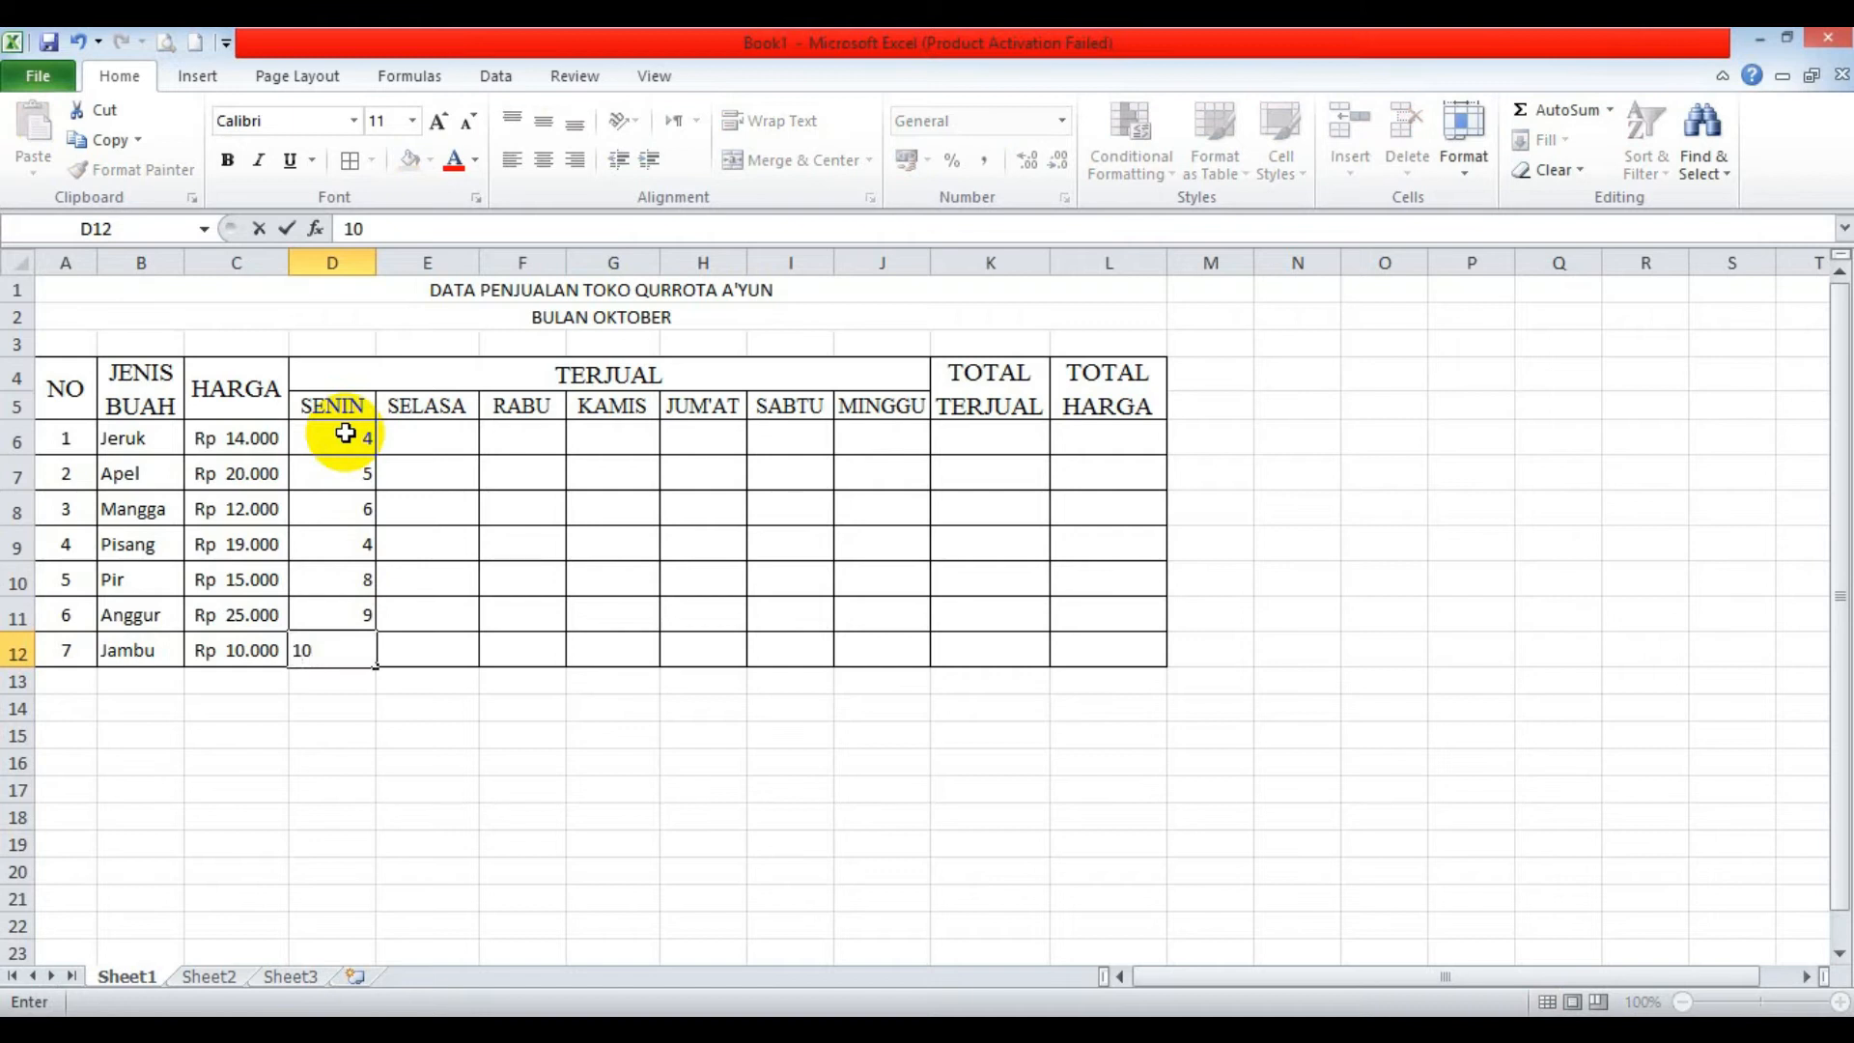
pyautogui.press('Tab')
# Enter the SELASA sales quantities 6 for Jeruk, 8 for Apel and 12 for Mangga in E6:E8.
pyautogui.press('Up')
pyautogui.press('Up')
pyautogui.press('Up')
pyautogui.press('Up')
pyautogui.press('Up')
pyautogui.press('Up')
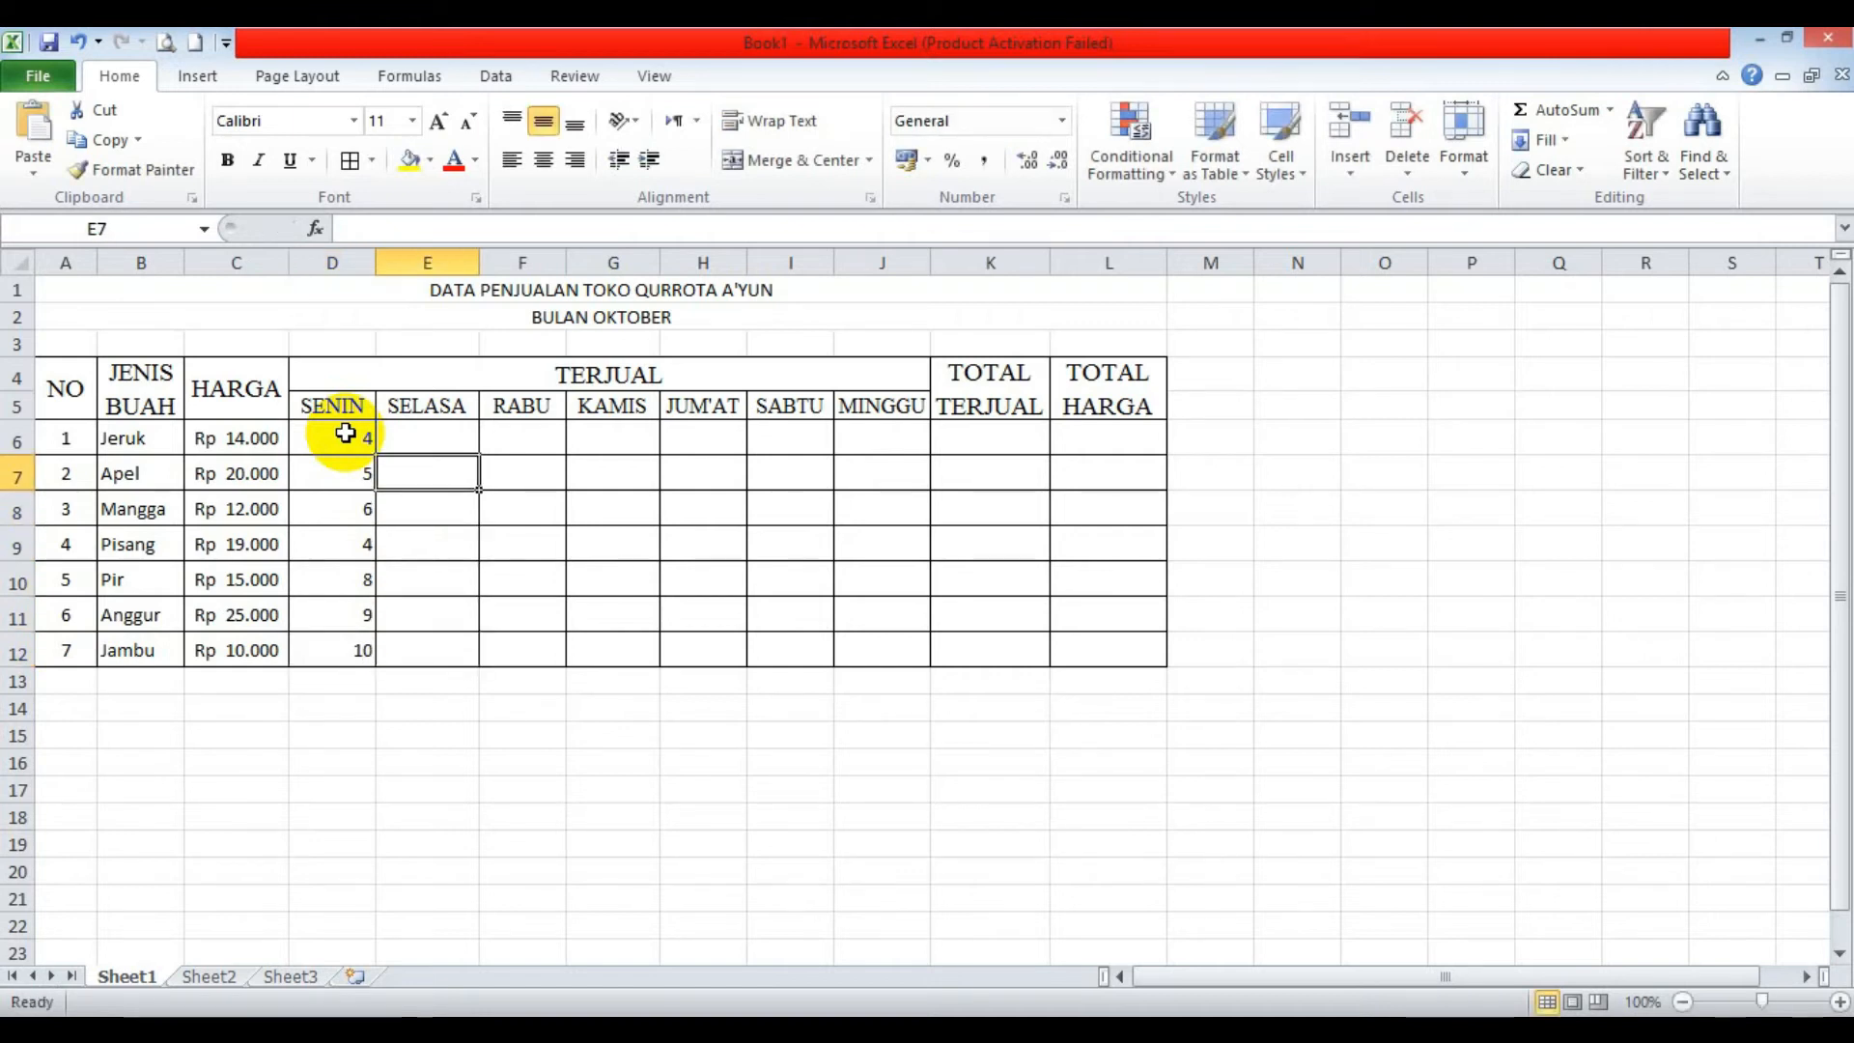
pyautogui.write('1')
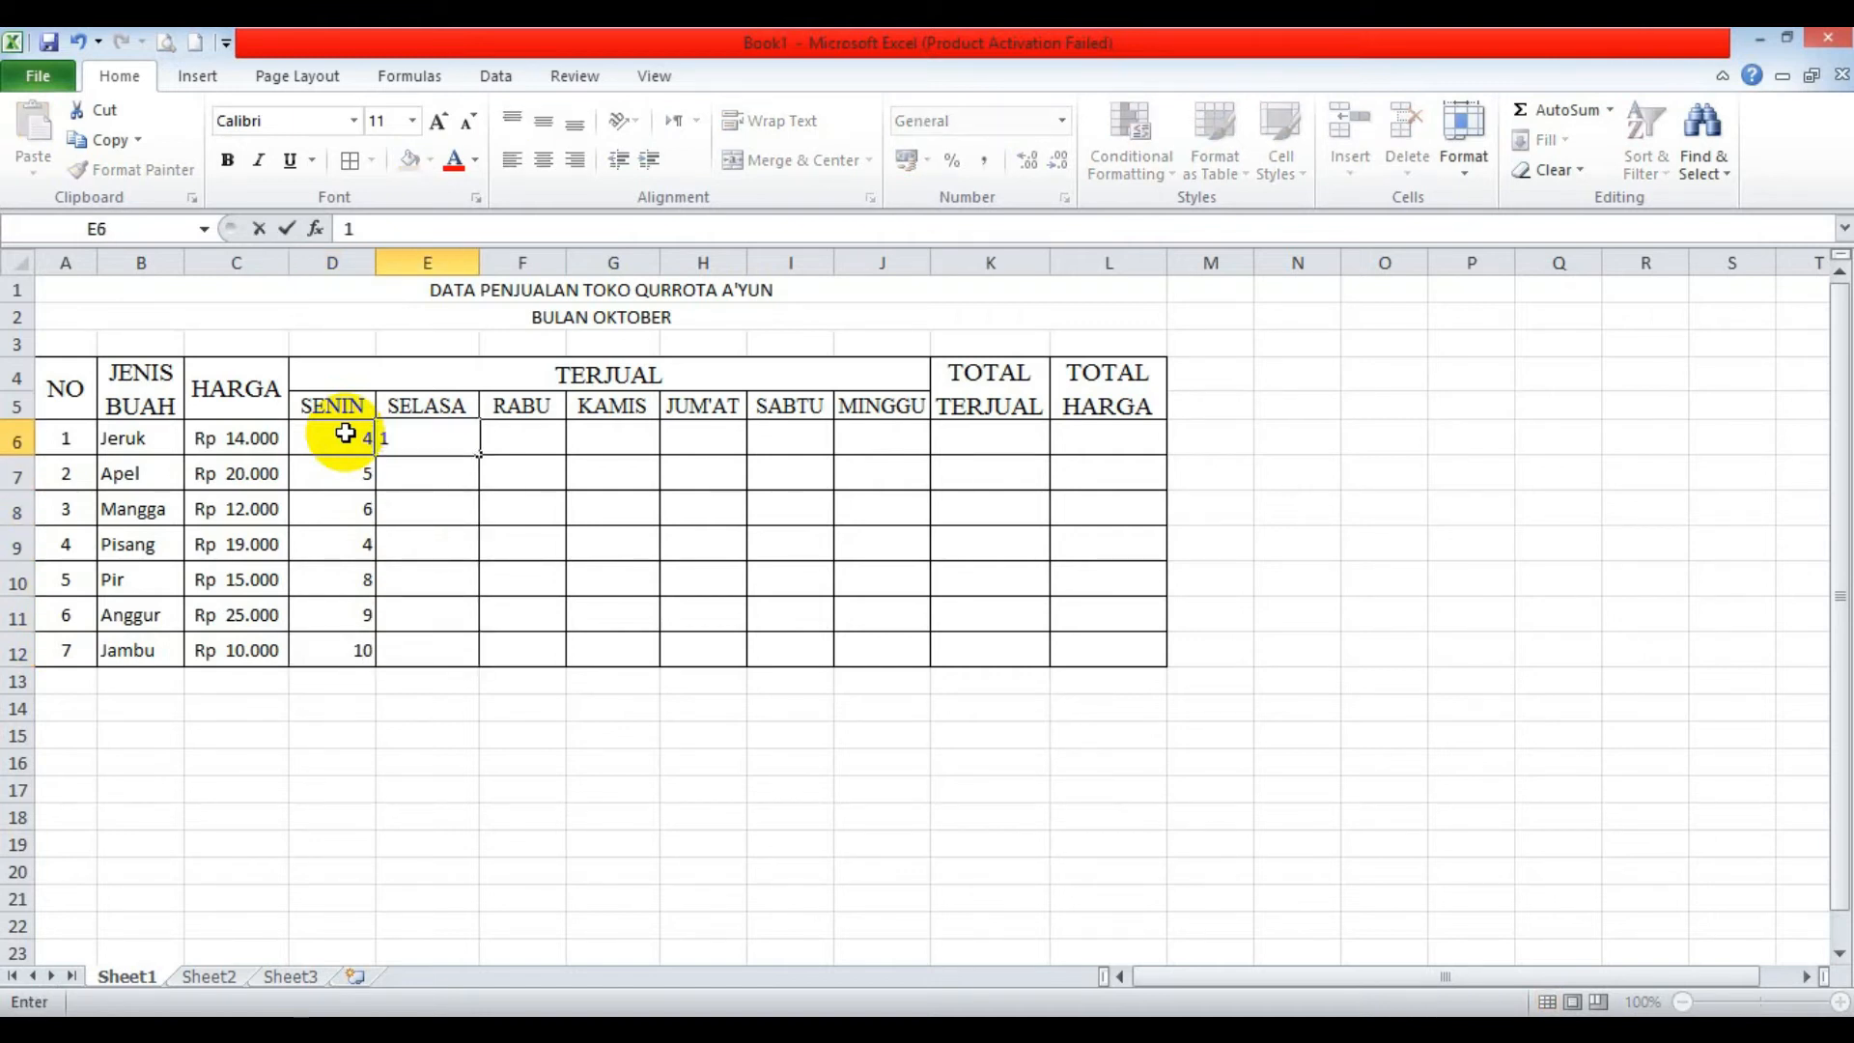
pyautogui.write('6')
pyautogui.press('Return')
pyautogui.write('8')
pyautogui.press('Return')
pyautogui.write('12')
pyautogui.press('Return')
# Enter the SELASA sales quantities 10 for Pisang, 14 for Pir, 18 for Anggur and 14 for Jambu in E9:E12.
pyautogui.write('10')
pyautogui.press('Return')
pyautogui.write('14')
pyautogui.press('Return')
pyautogui.write('18')
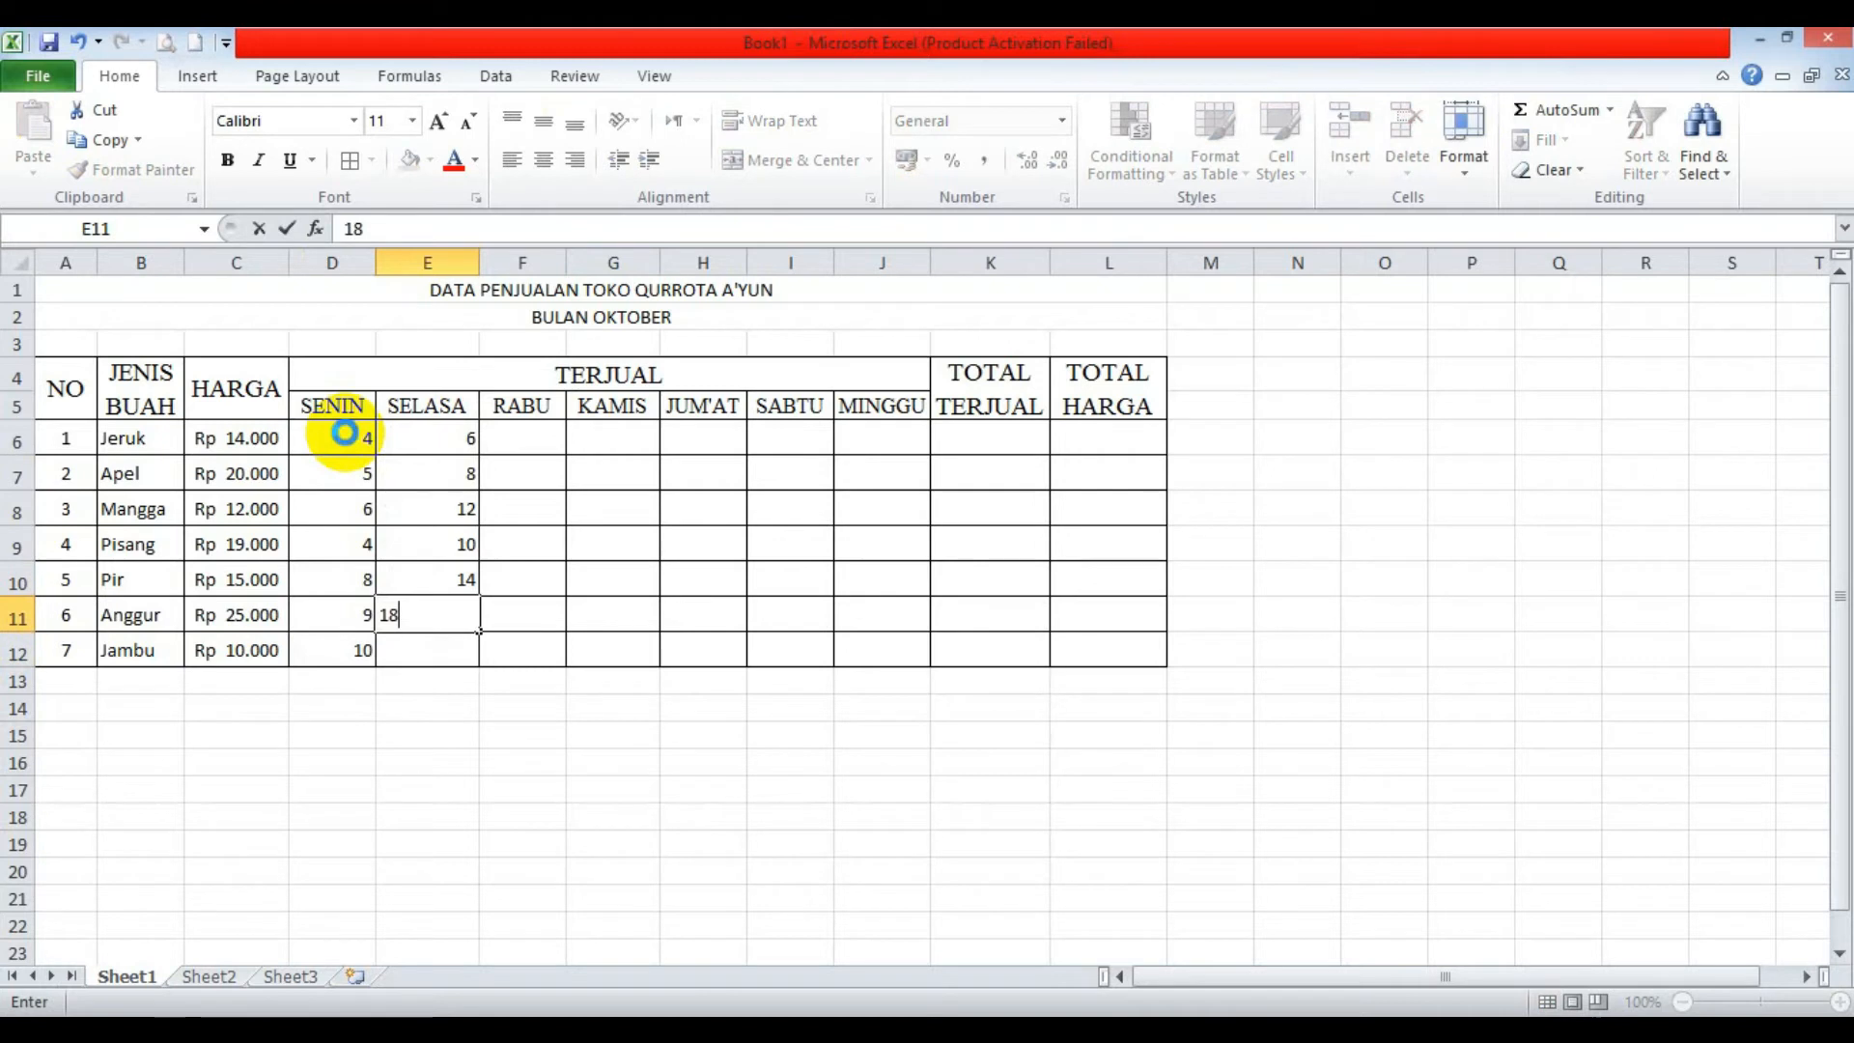
pyautogui.press('Return')
pyautogui.write('14')
pyautogui.press('Return')
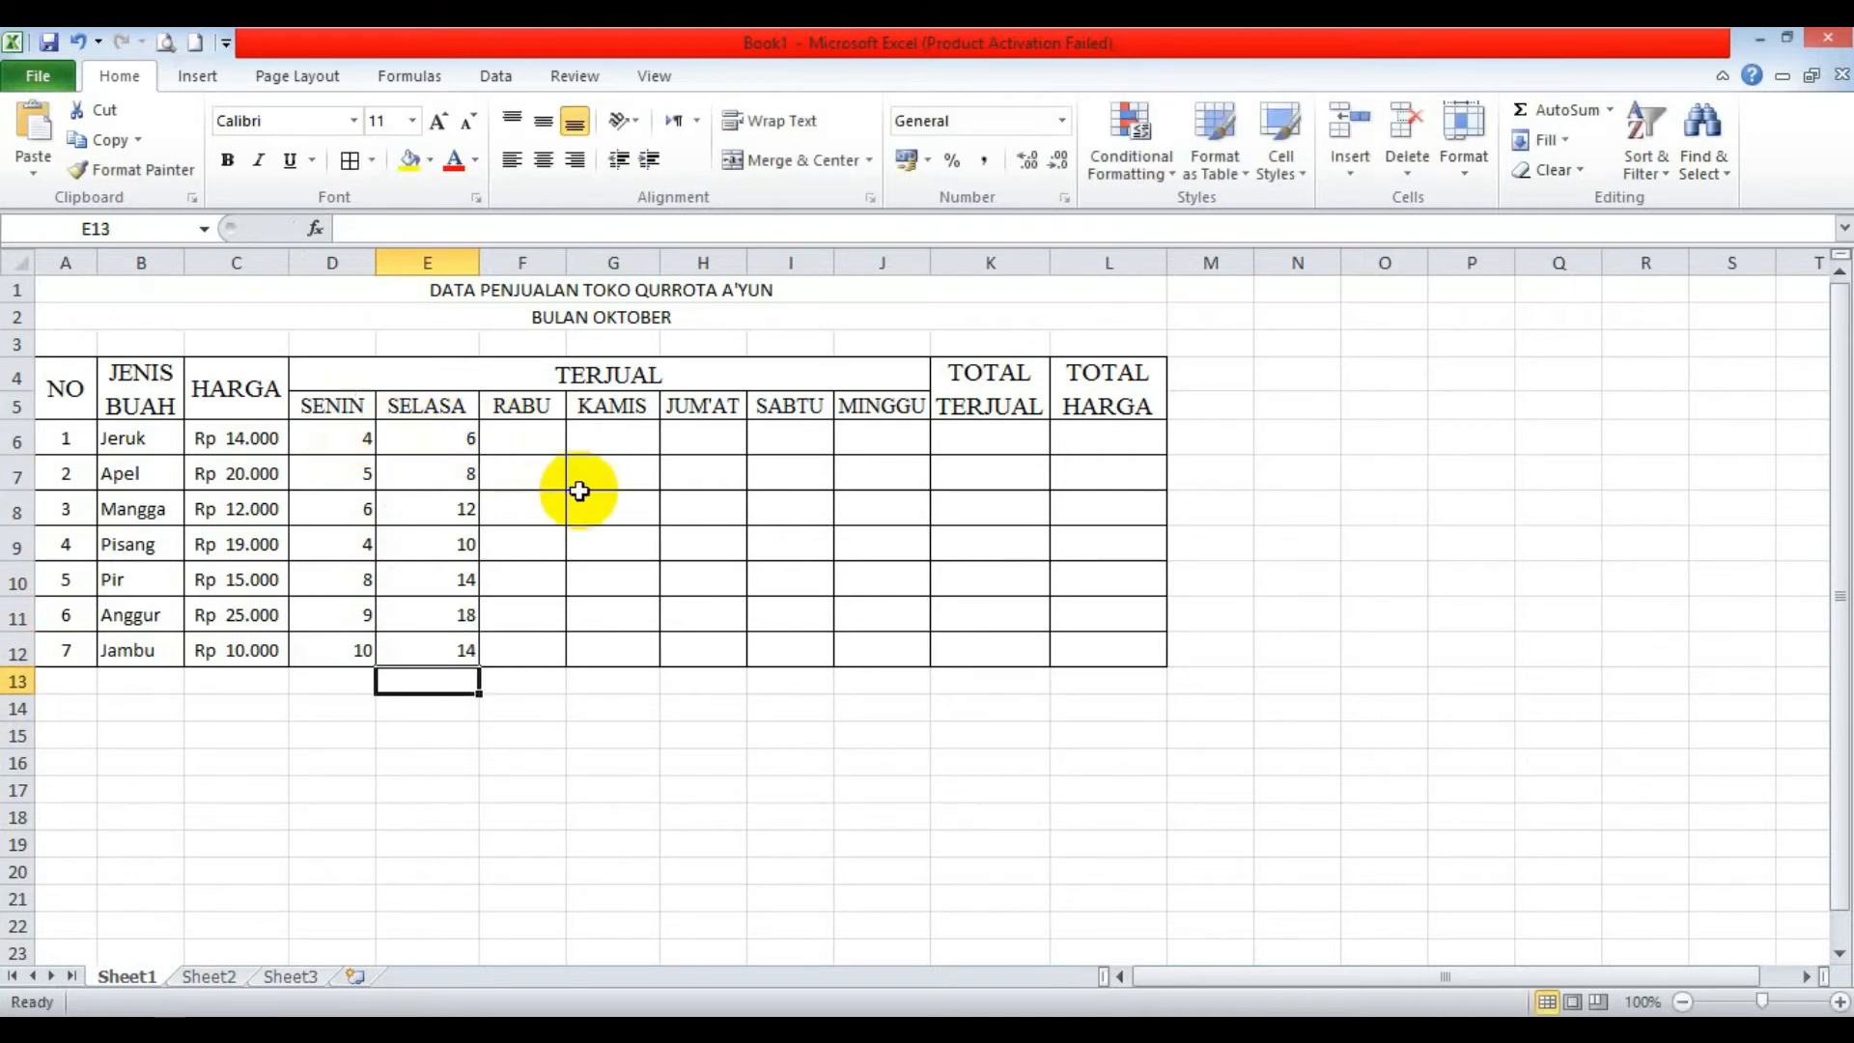
# Enter the RABU sales quantities 12 for Jeruk, 5 for Apel and 8 for Mangga in F6:F8.
pyautogui.click(551, 444)
pyautogui.write('12')
pyautogui.press('Return')
pyautogui.write('5')
pyautogui.press('Return')
pyautogui.write('8')
pyautogui.press('Return')
# Enter the RABU sales quantities 14 for Pisang, 19 for Pir, 20 for Anggur and 21 for Jambu in F9:F12.
pyautogui.write('14')
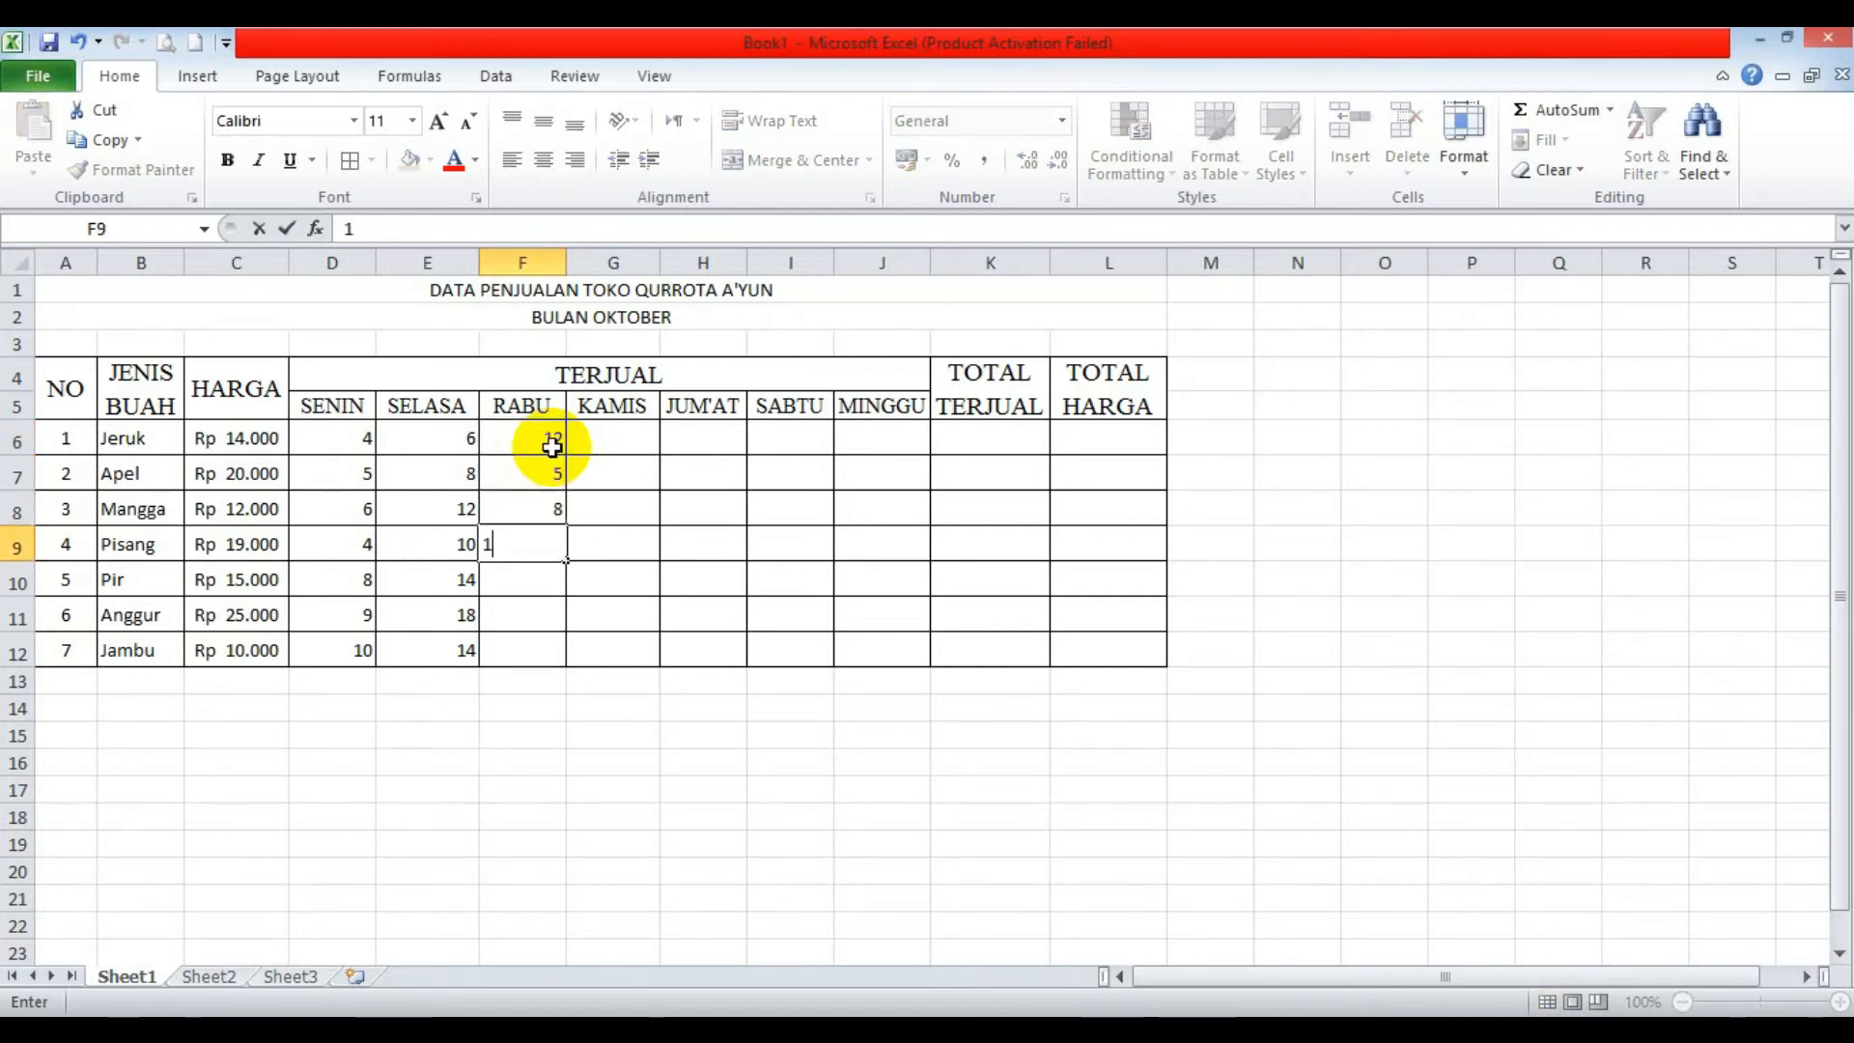
pyautogui.press('Return')
pyautogui.write('19')
pyautogui.press('Return')
pyautogui.write('200')
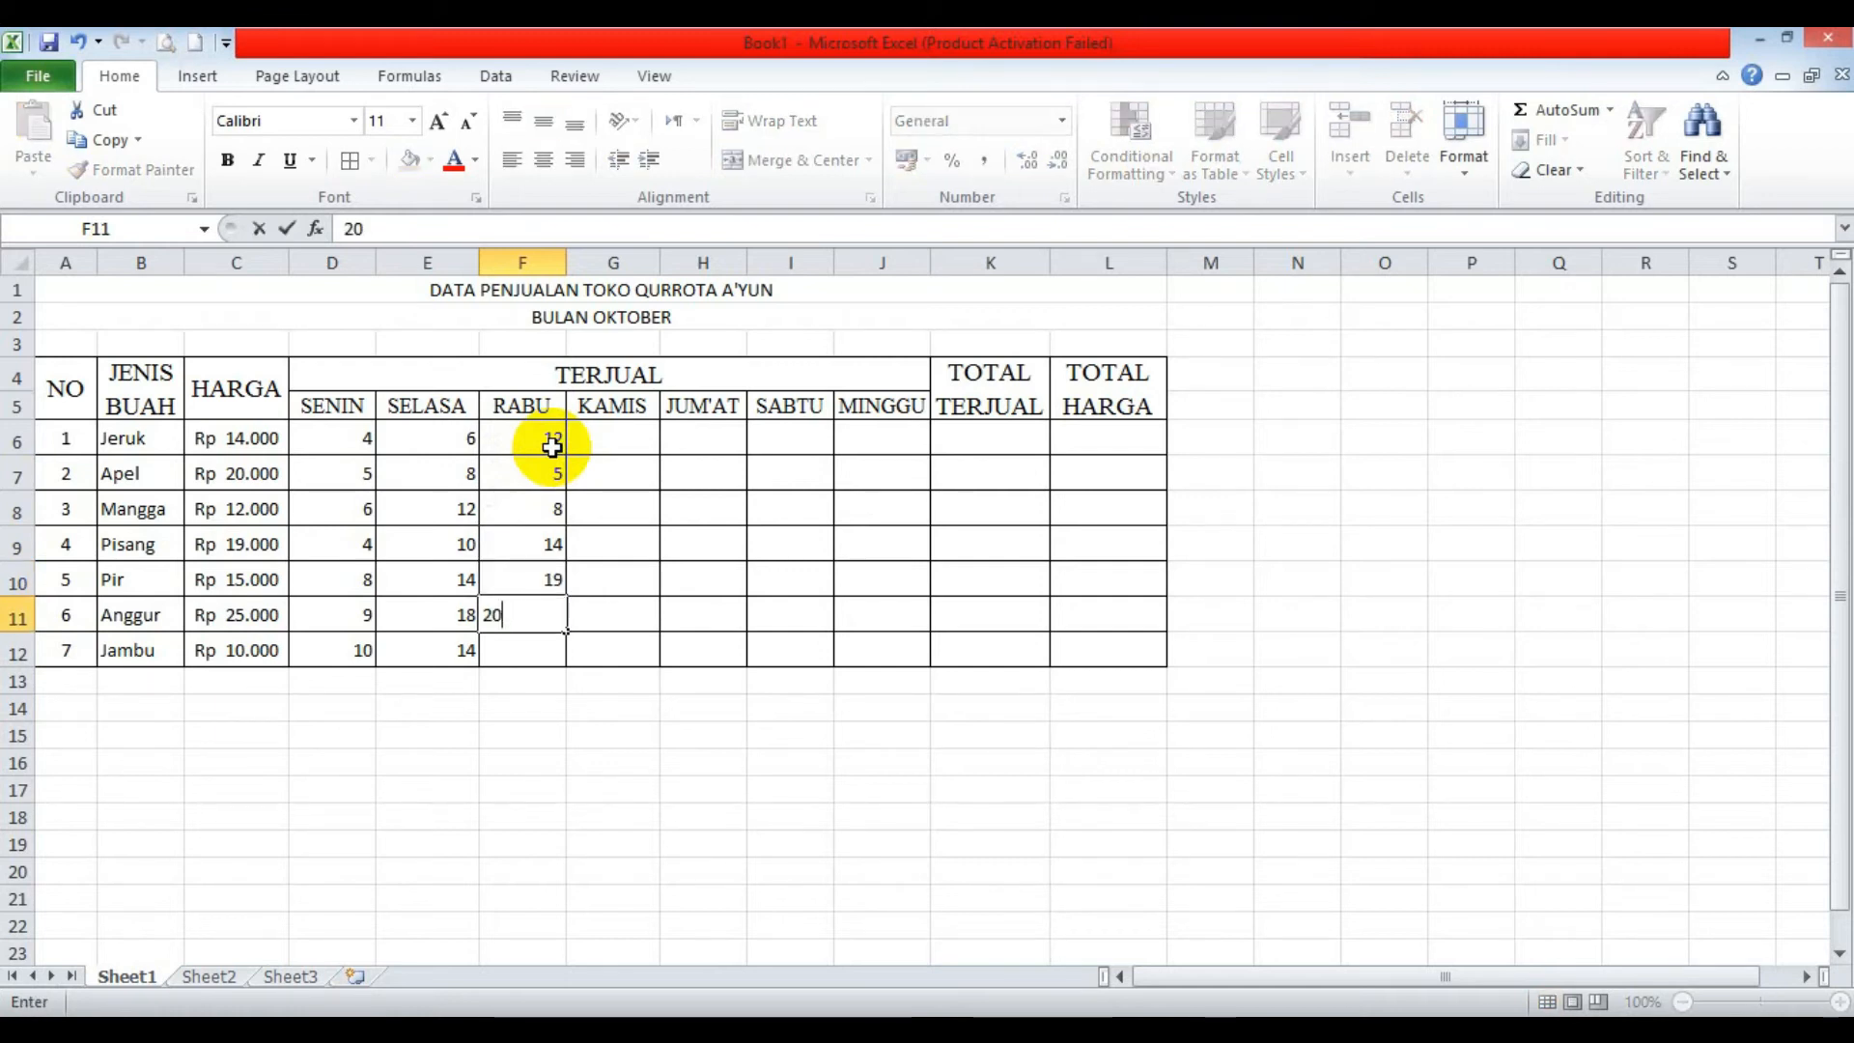
pyautogui.press('Return')
pyautogui.write('21')
pyautogui.press('Return')
# Enter the KAMIS sales quantities 14 for Jeruk, 19 for Apel and 25 for Mangga in G6:G8.
pyautogui.click(604, 445)
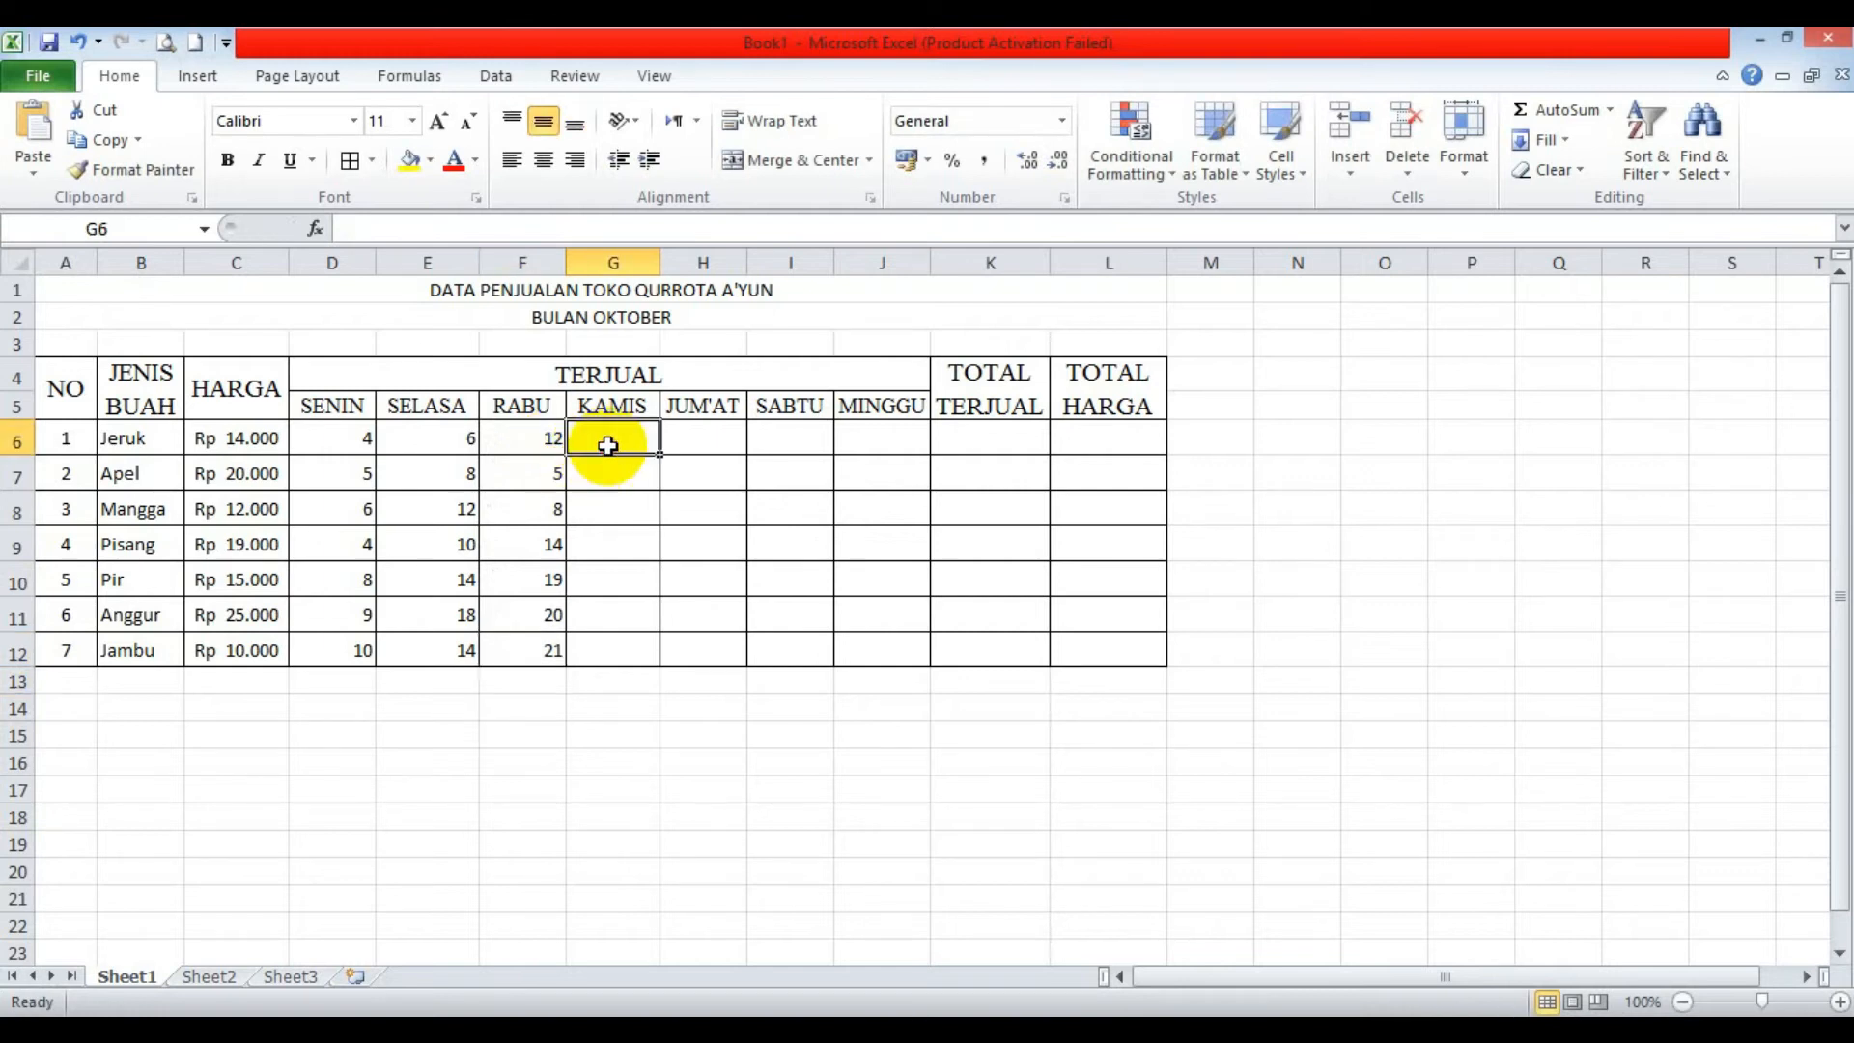
pyautogui.write('14')
pyautogui.press('Return')
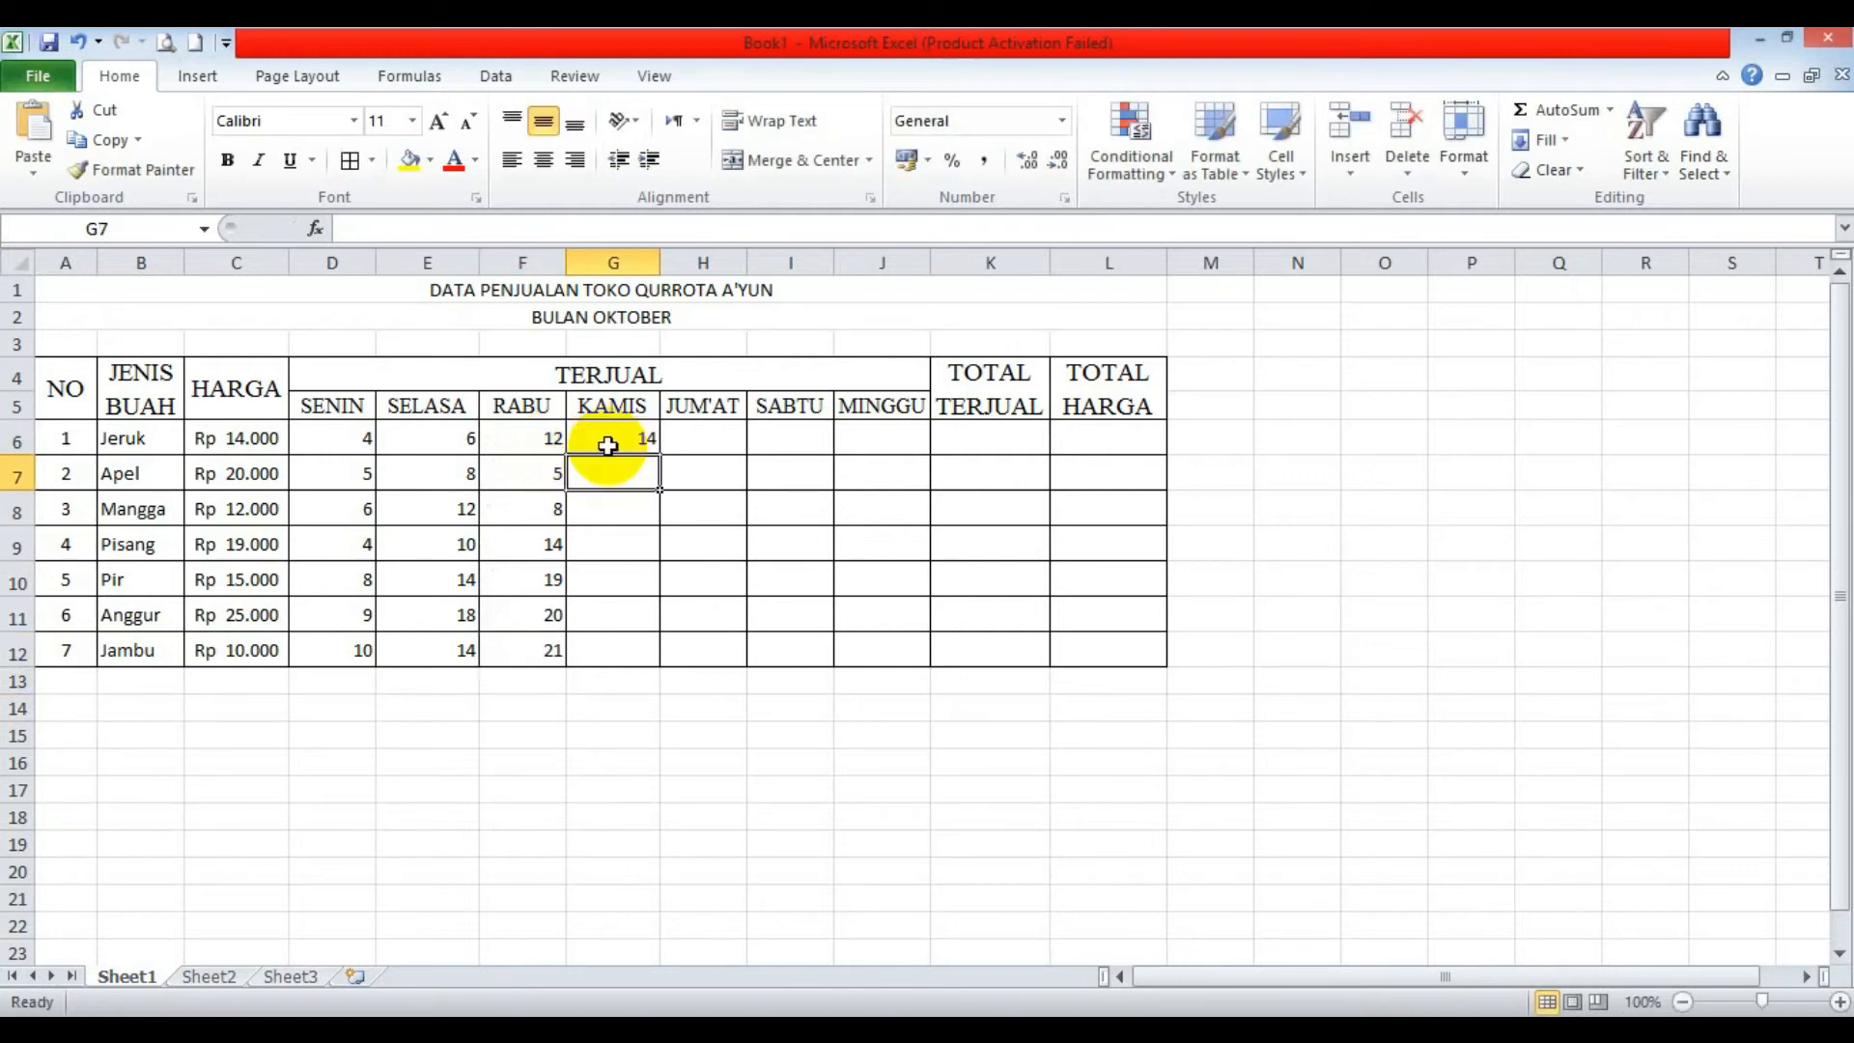
pyautogui.write('19')
pyautogui.press('Return')
pyautogui.write('25')
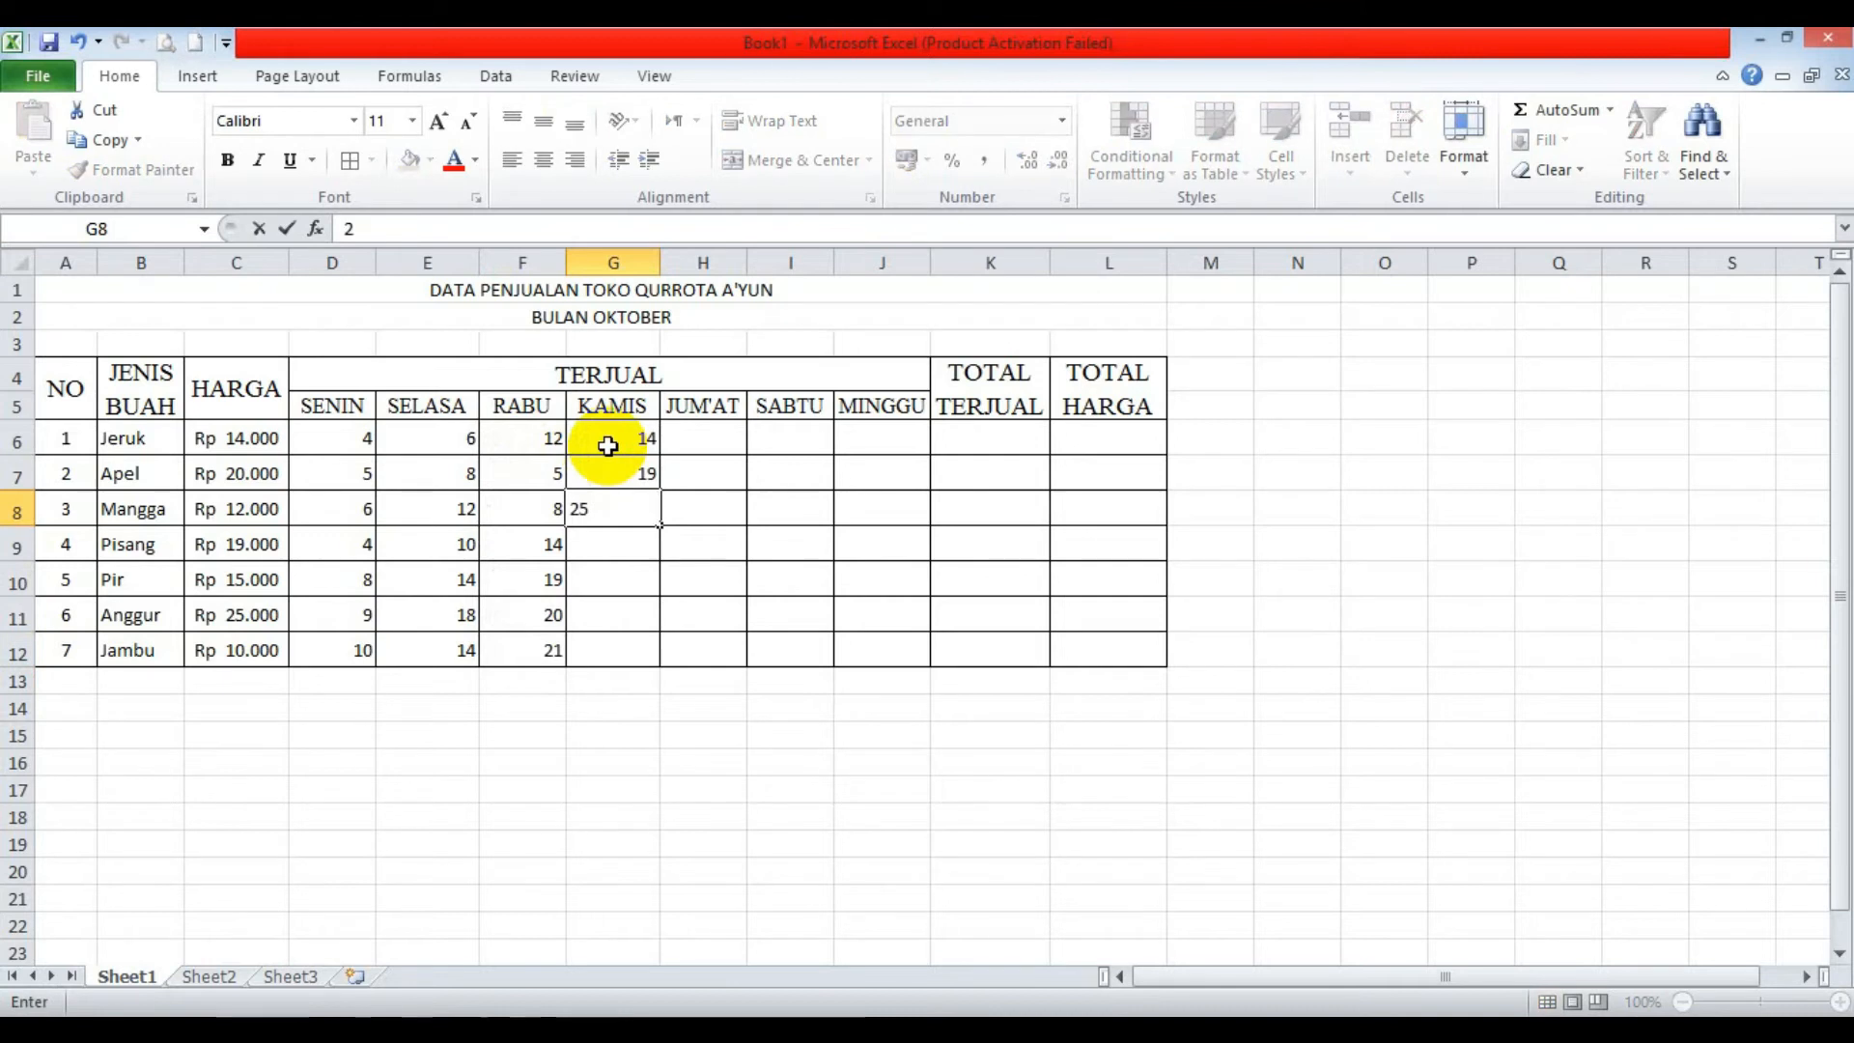
pyautogui.press('Return')
# Enter the KAMIS sales quantities 26 for Pisang, 24 for Pir, 28 for Anggur and 20 for Jambu in G9:G12.
pyautogui.write('26')
pyautogui.press('Return')
pyautogui.write('24')
pyautogui.press('Return')
pyautogui.write('28')
pyautogui.press('Return')
pyautogui.write('20')
pyautogui.press('Return')
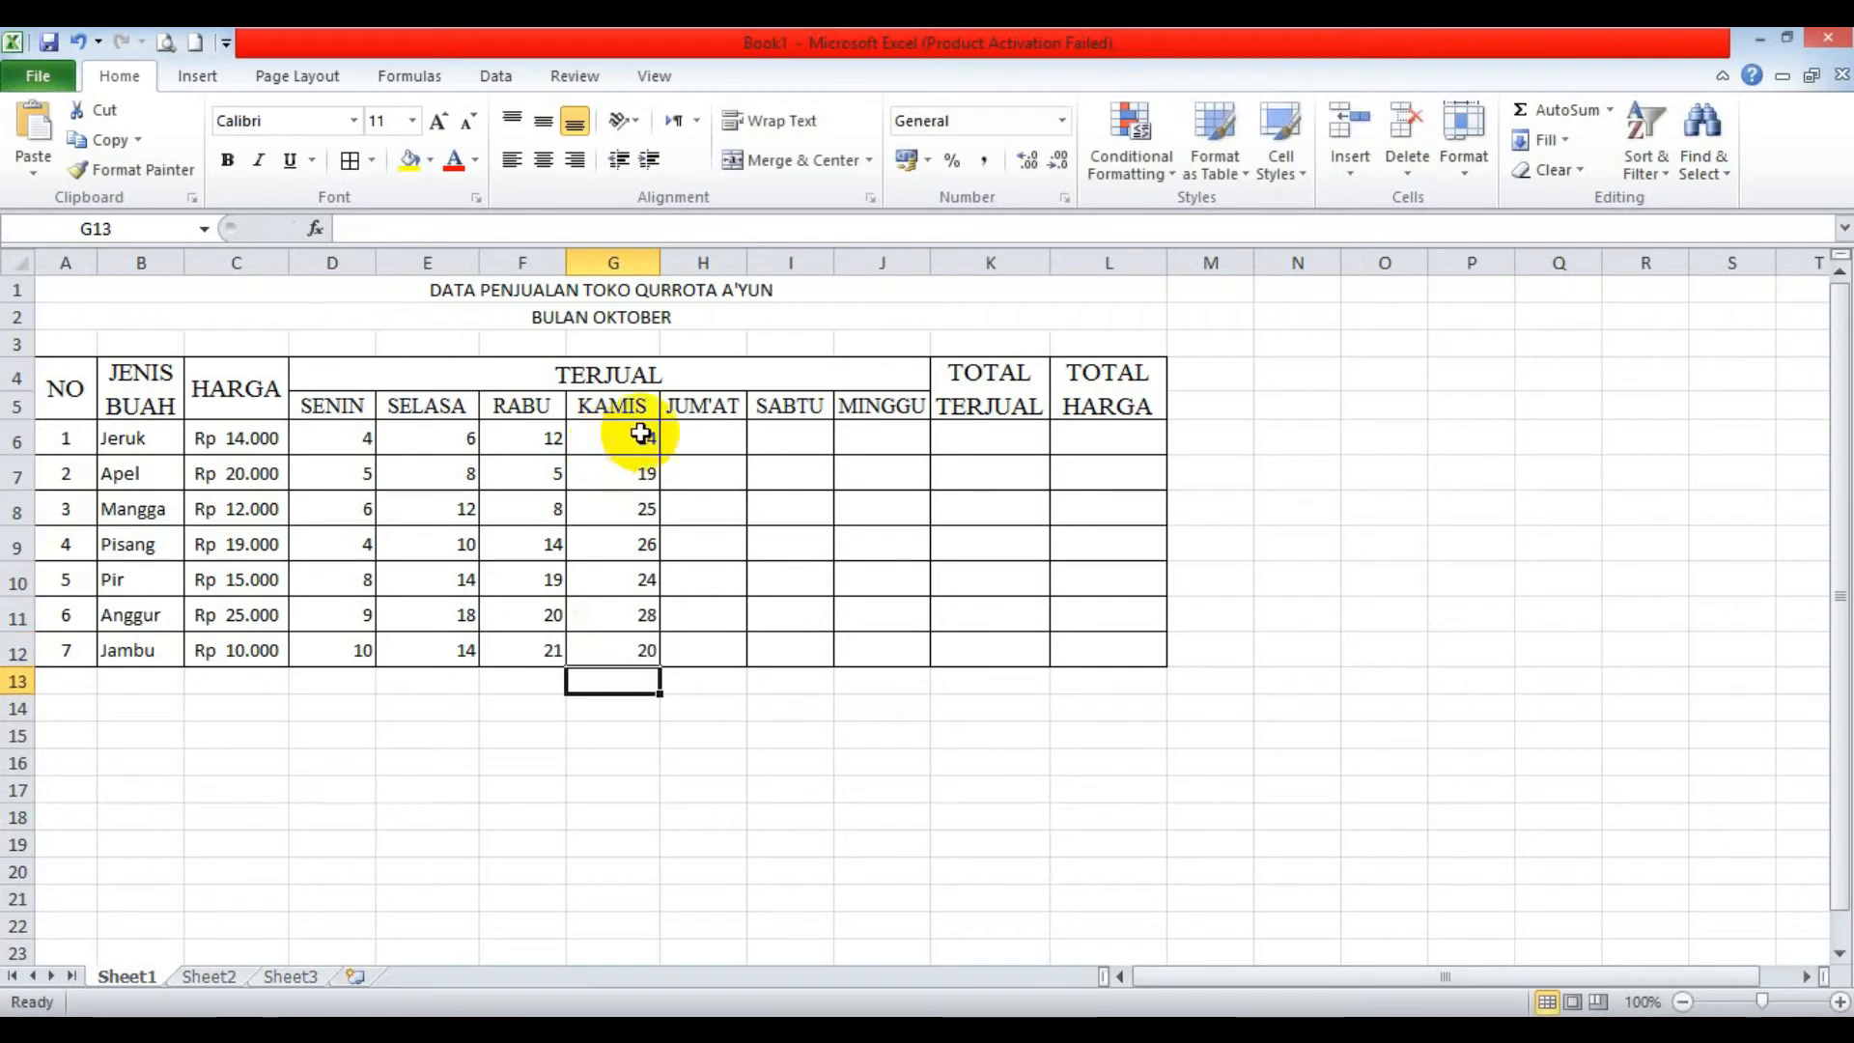
# Enter the JUM'AT sales quantities 12 for Jeruk, 25 for Apel and 32 for Mangga in H6:H8.
pyautogui.click(723, 425)
pyautogui.write('12')
pyautogui.press('Return')
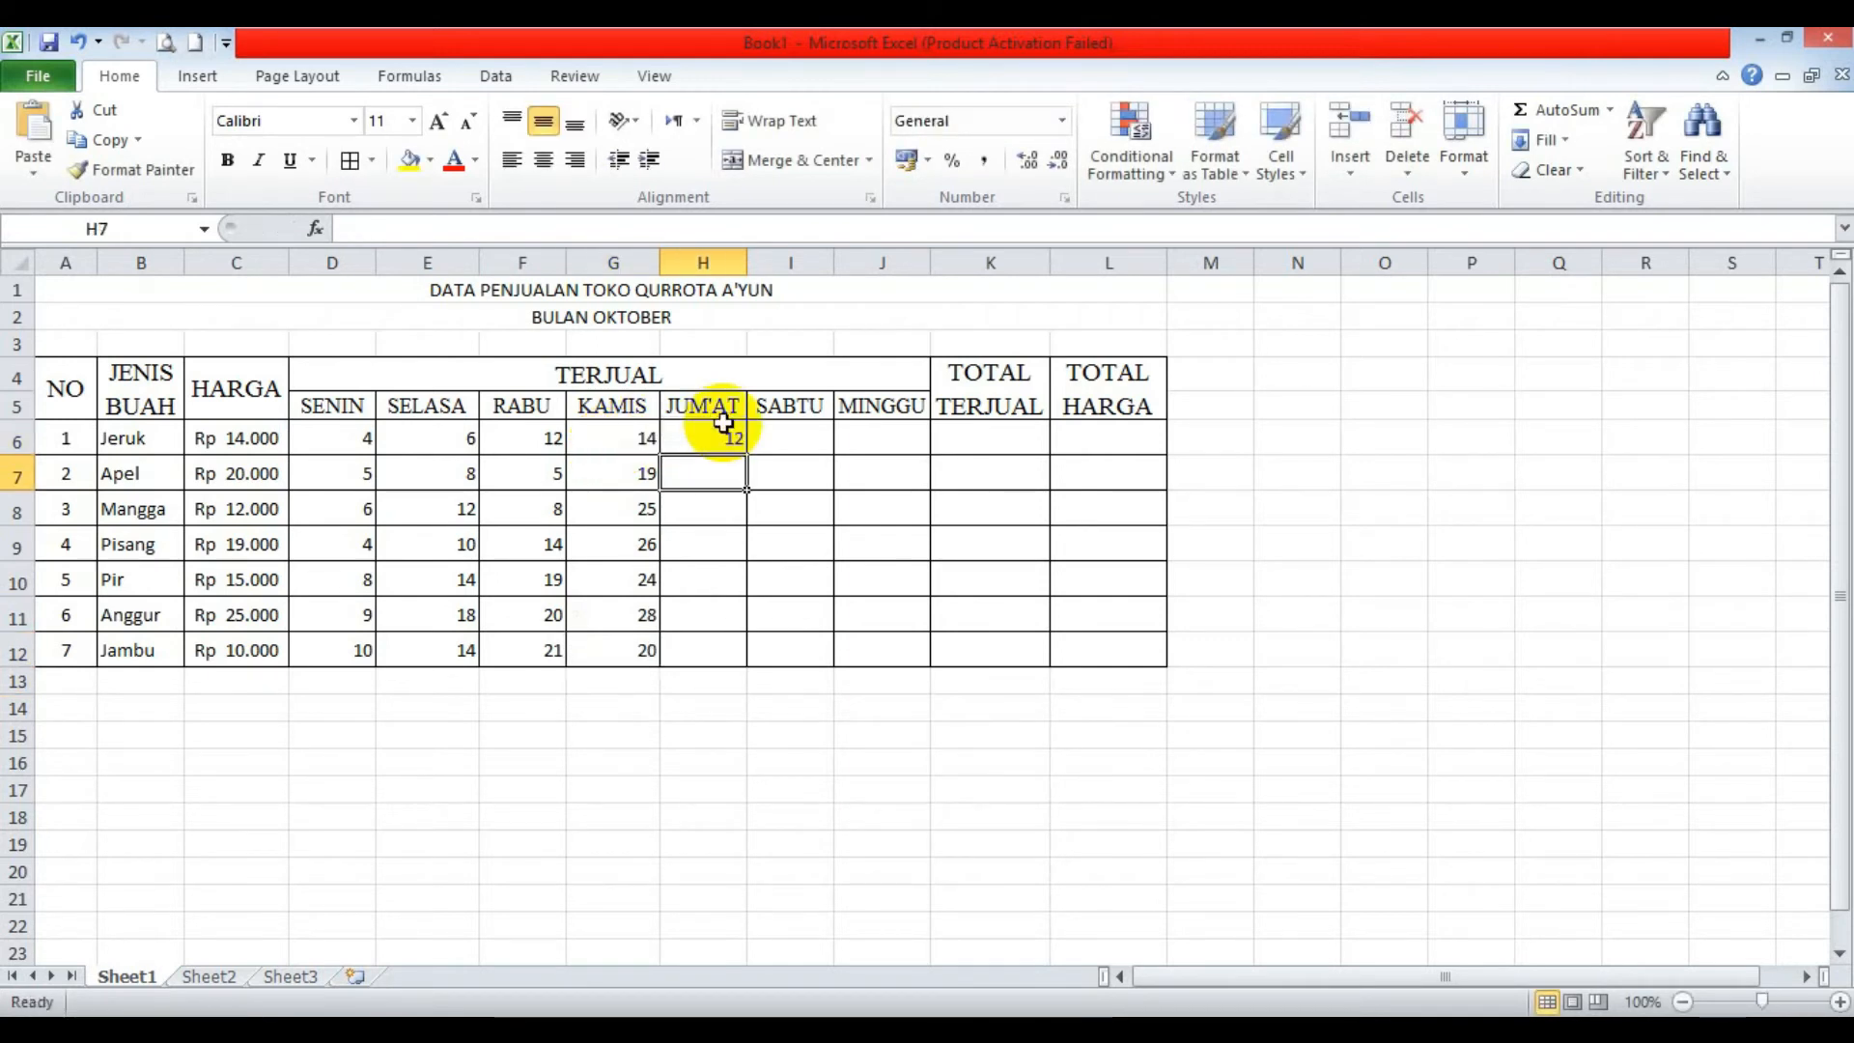
pyautogui.write('25')
pyautogui.press('Return')
pyautogui.write('32')
pyautogui.press('Return')
# Enter the JUM'AT sales quantities 34 for Pisang, 15 for Pir, 24 for Anggur and 29 for Jambu in H9:H12.
pyautogui.write('34')
pyautogui.press('Return')
pyautogui.write('15')
pyautogui.press('Return')
pyautogui.write('24')
pyautogui.press('Return')
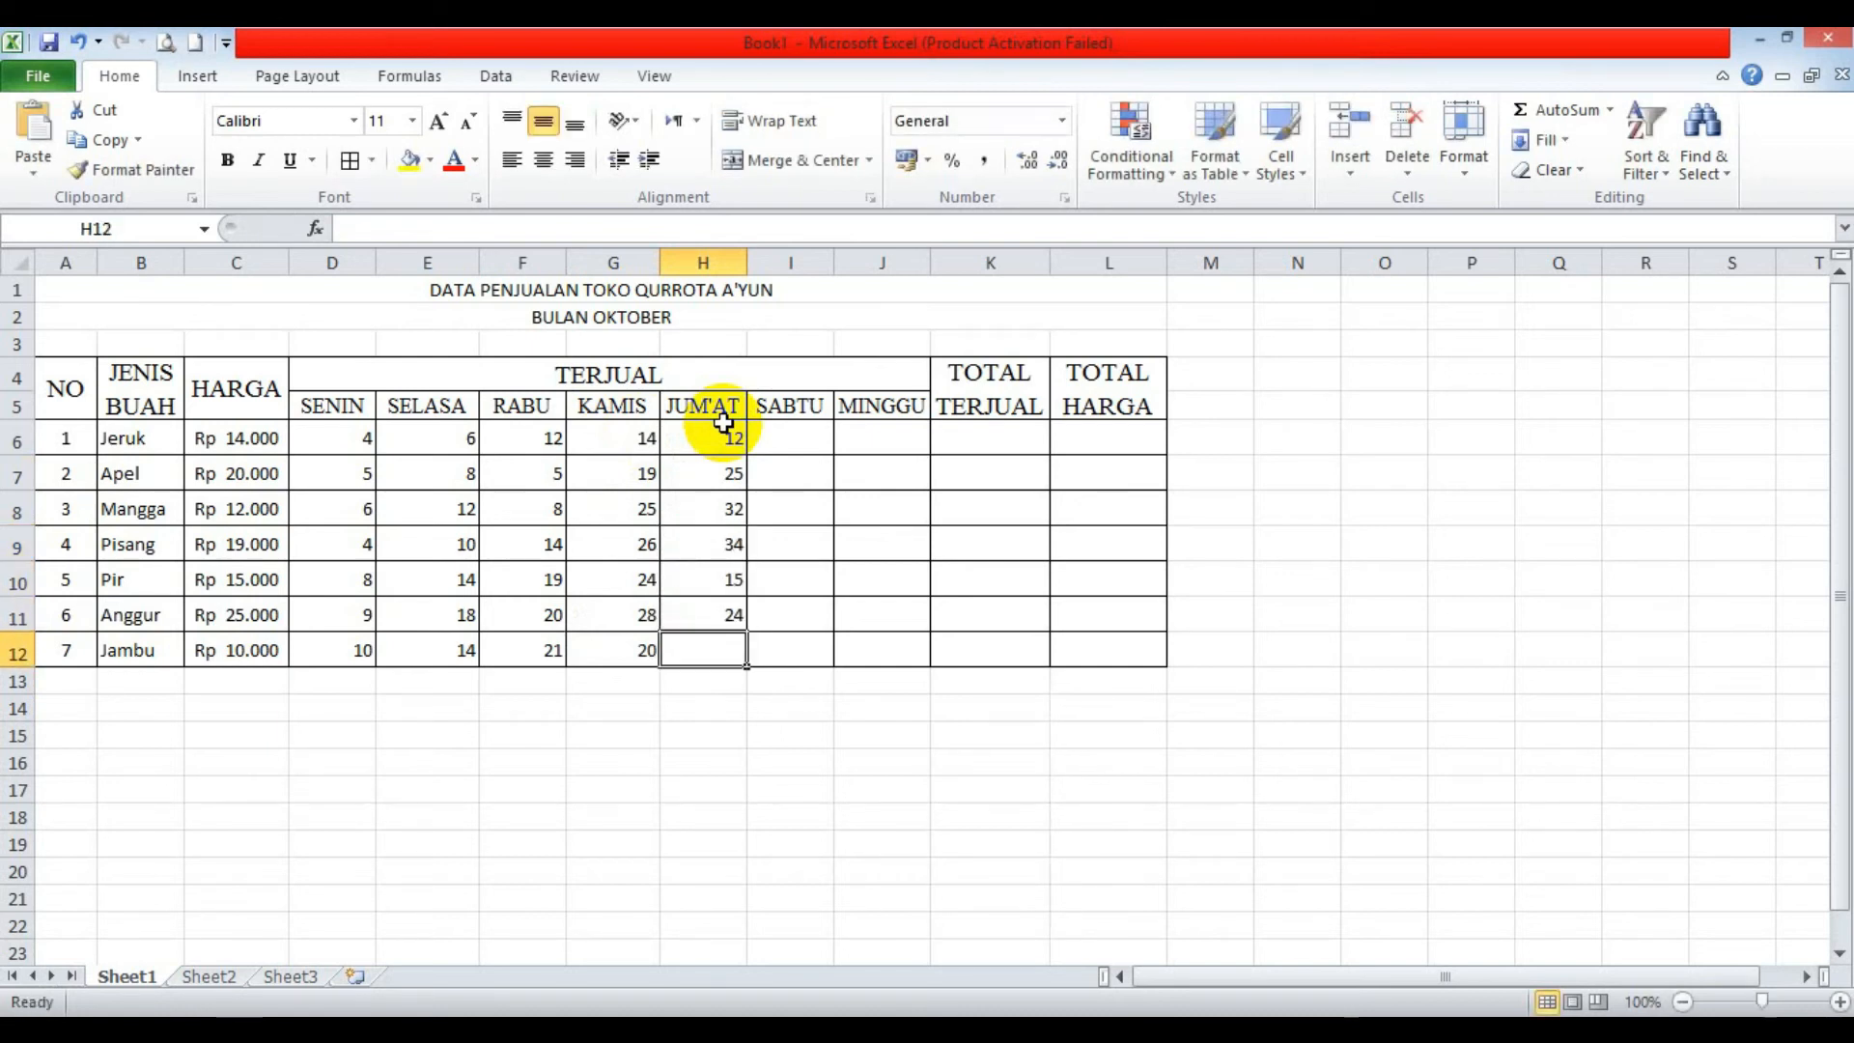
pyautogui.write('29')
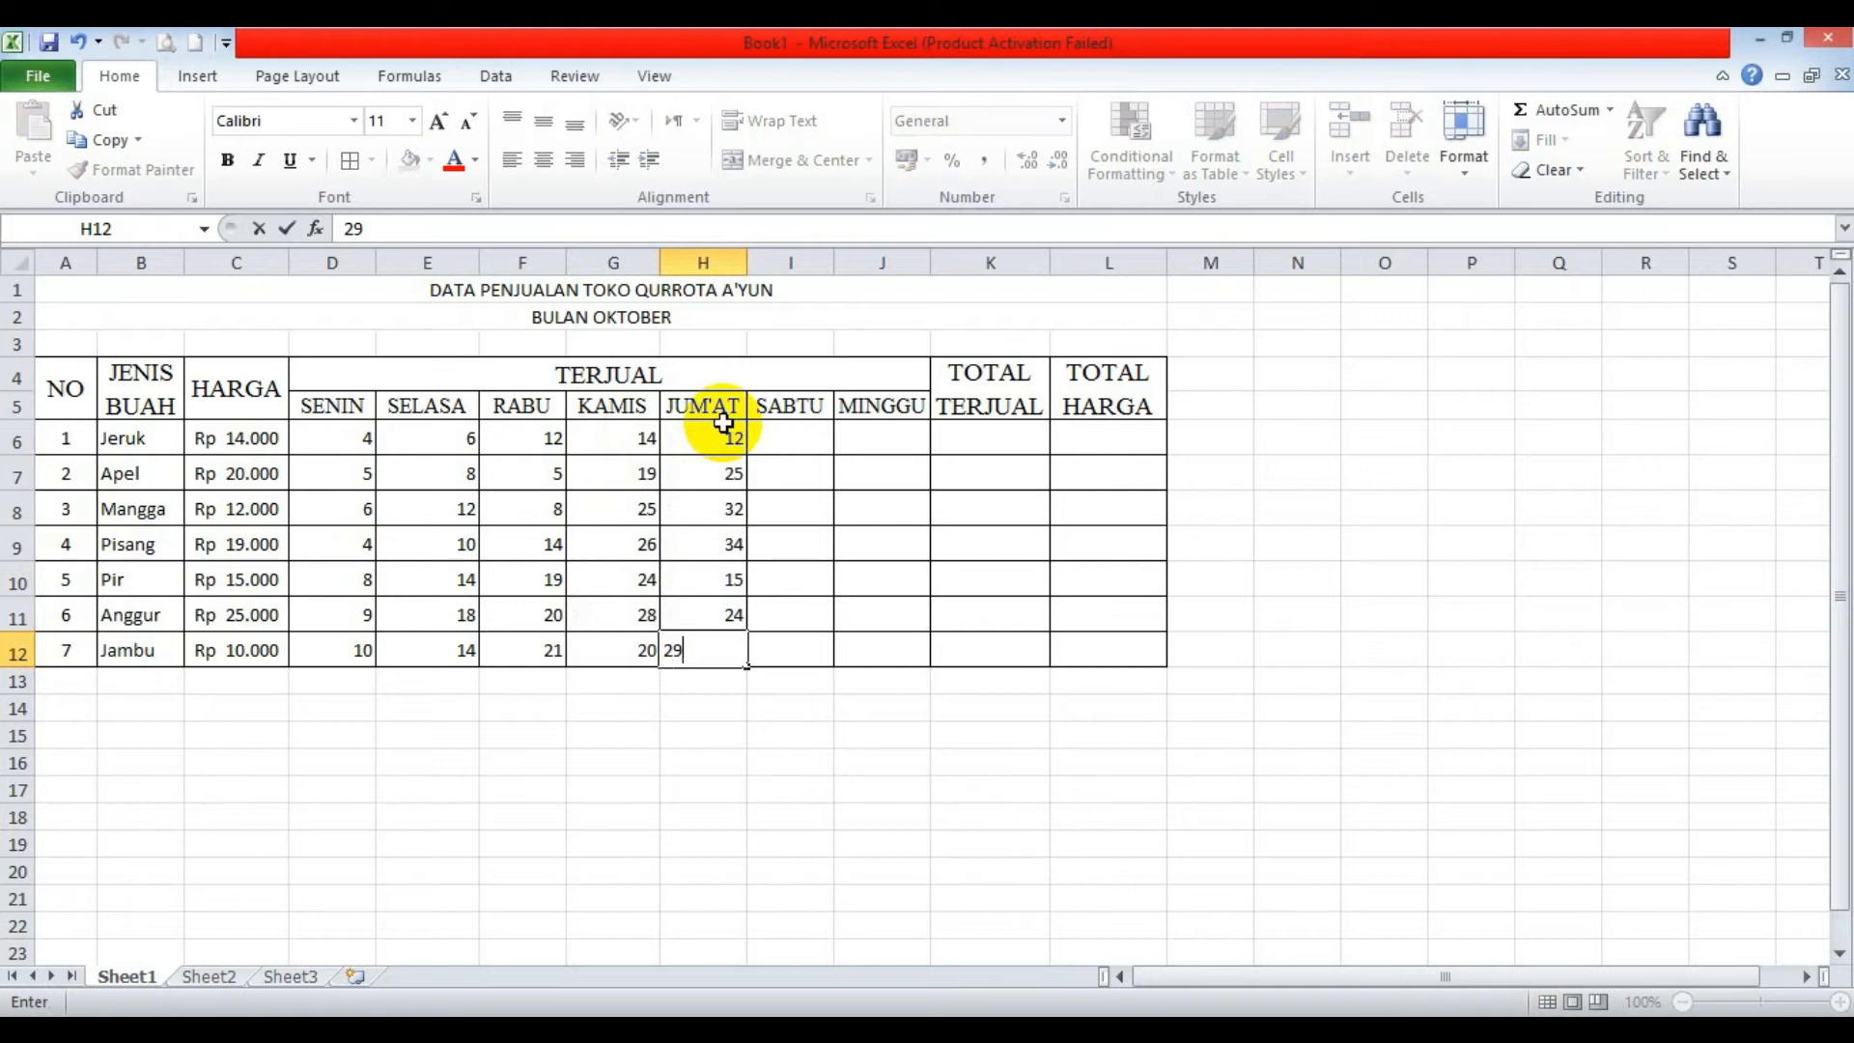
pyautogui.press('Return')
# Enter the SABTU sales quantities 14 for Jeruk, 25 for Apel and 32 for Mangga in I6:I8.
pyautogui.click(790, 427)
pyautogui.write('1')
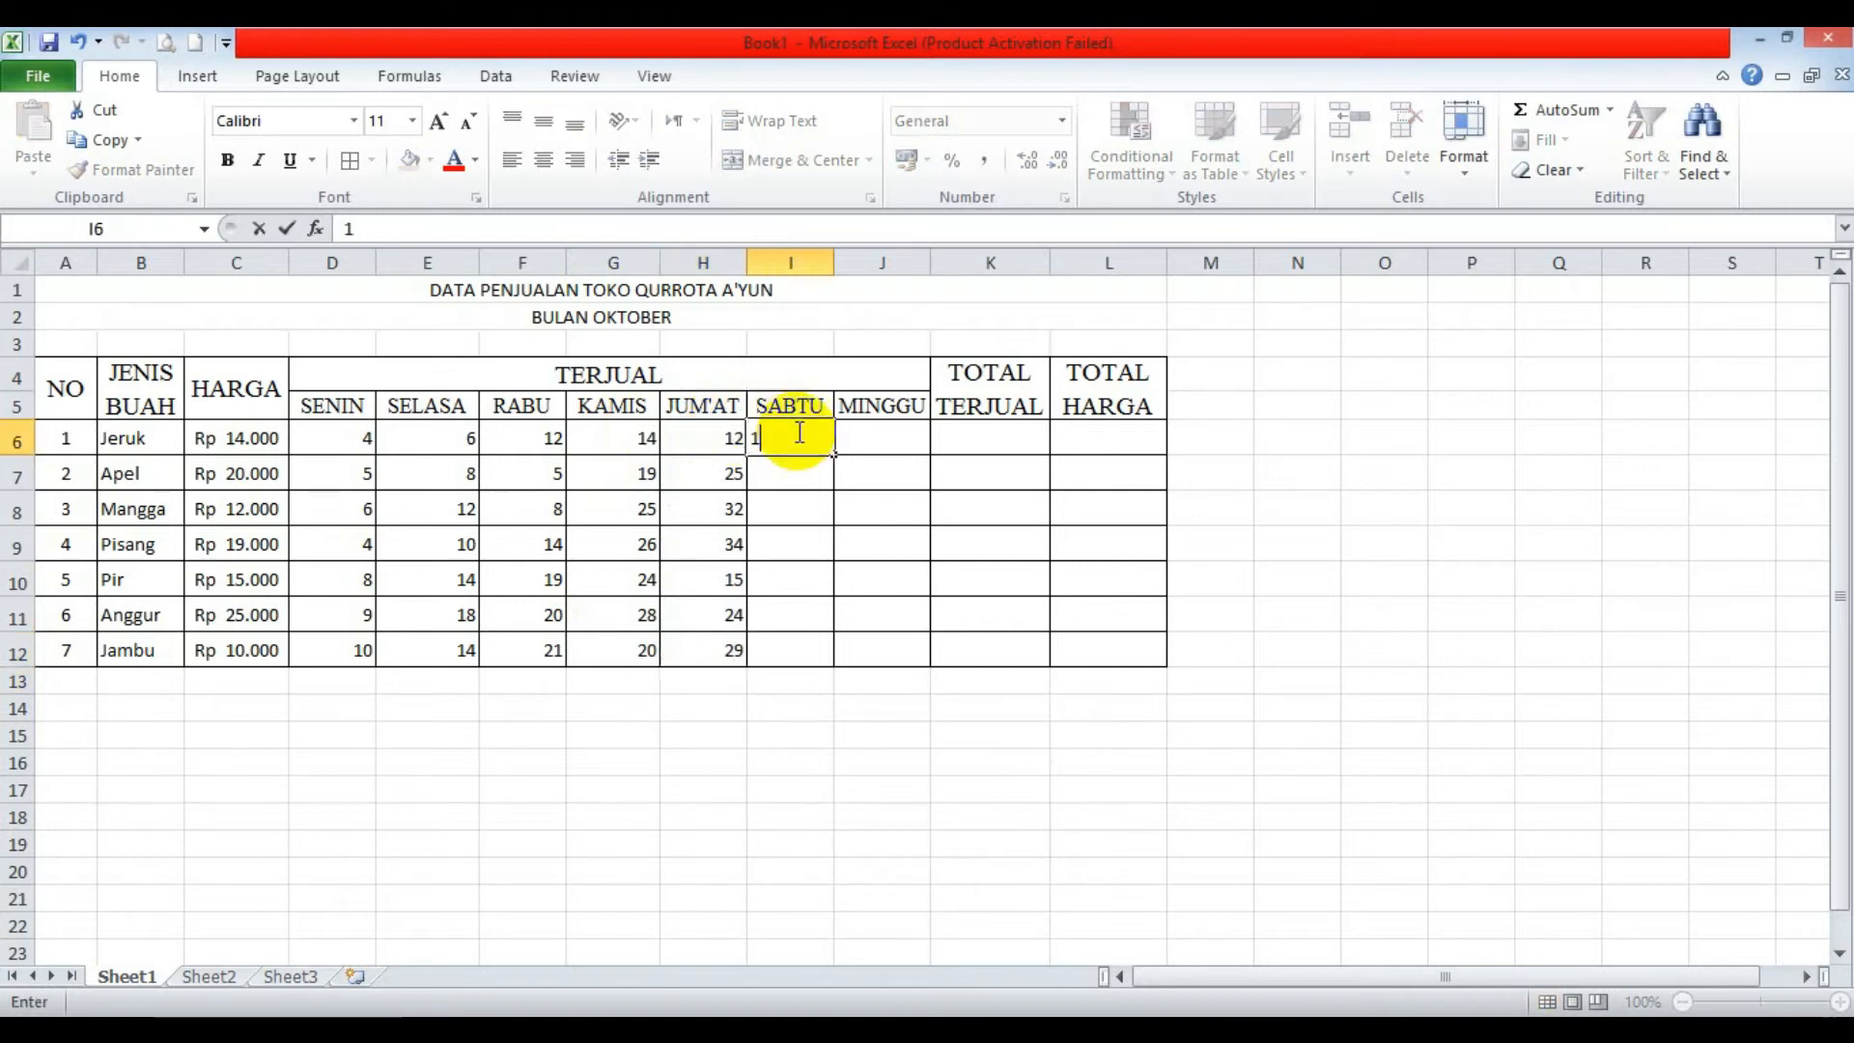
pyautogui.press('Return')
pyautogui.write('25')
pyautogui.press('Return')
pyautogui.write('68')
pyautogui.press('BackSpace')
pyautogui.press('BackSpace')
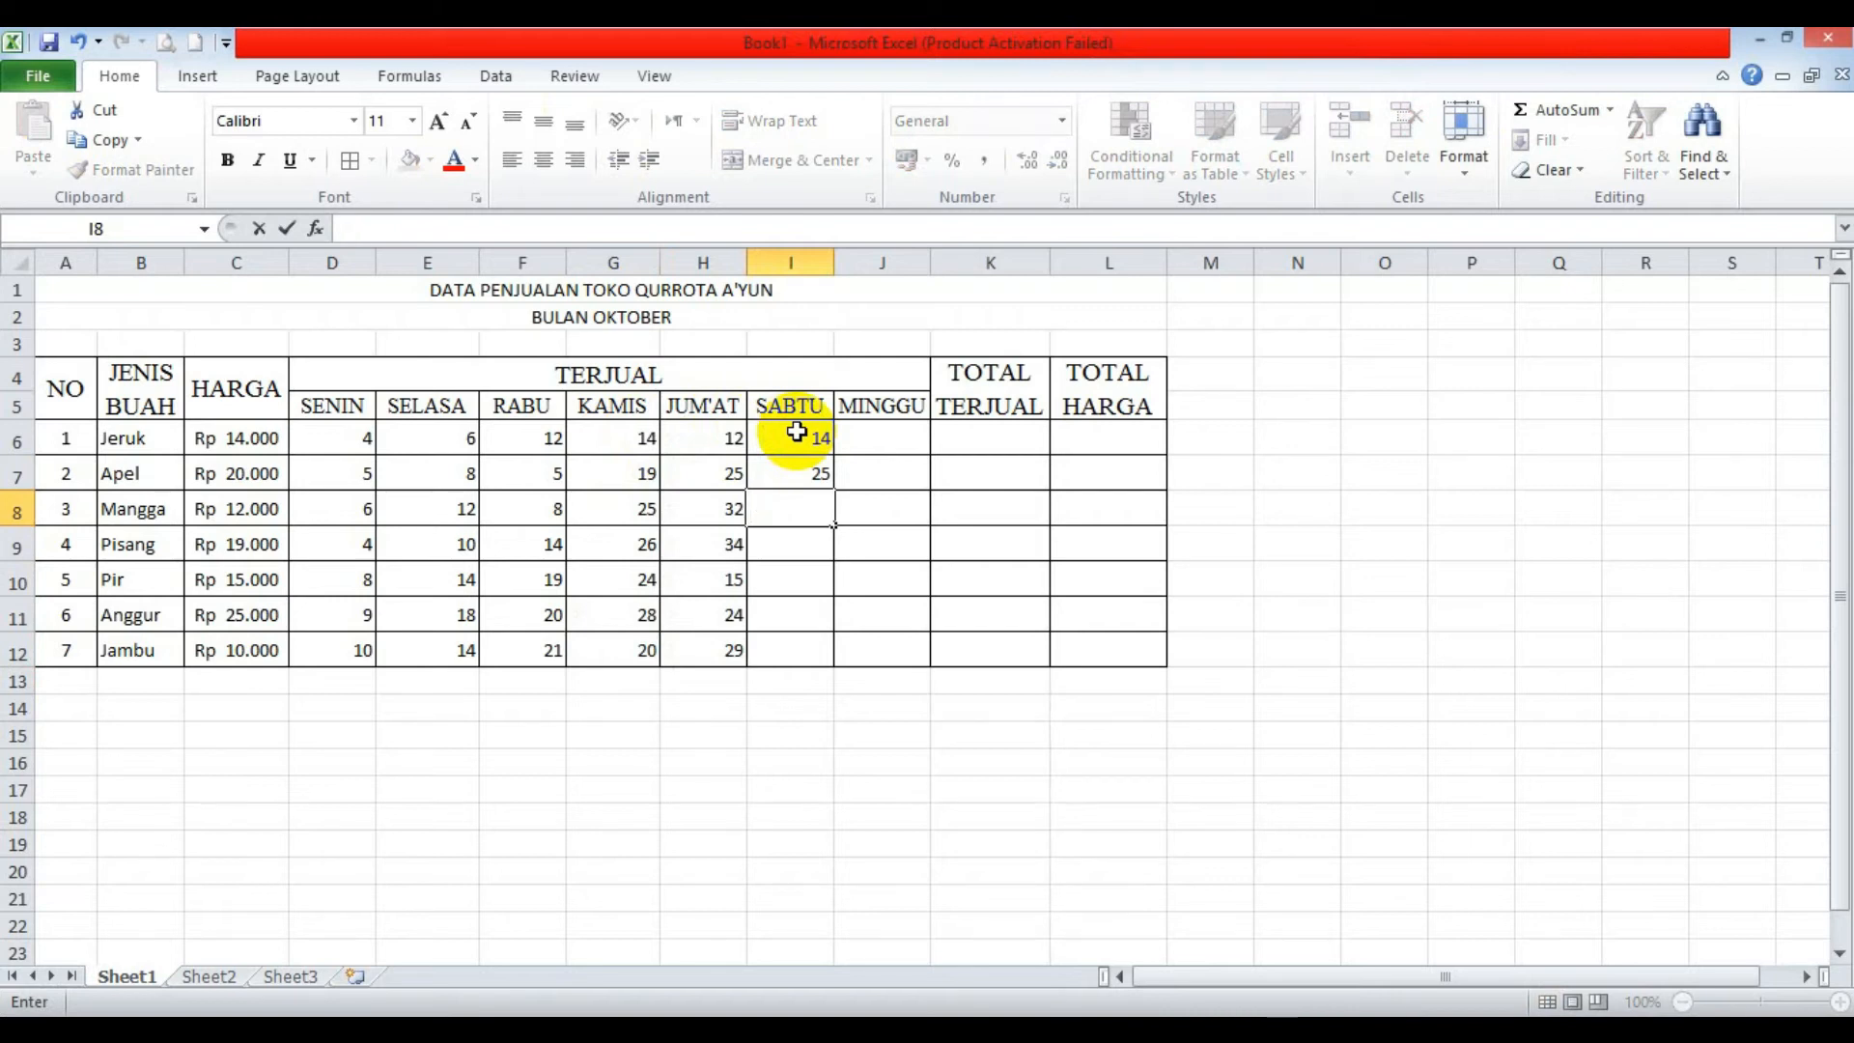
pyautogui.write('32')
pyautogui.press('Return')
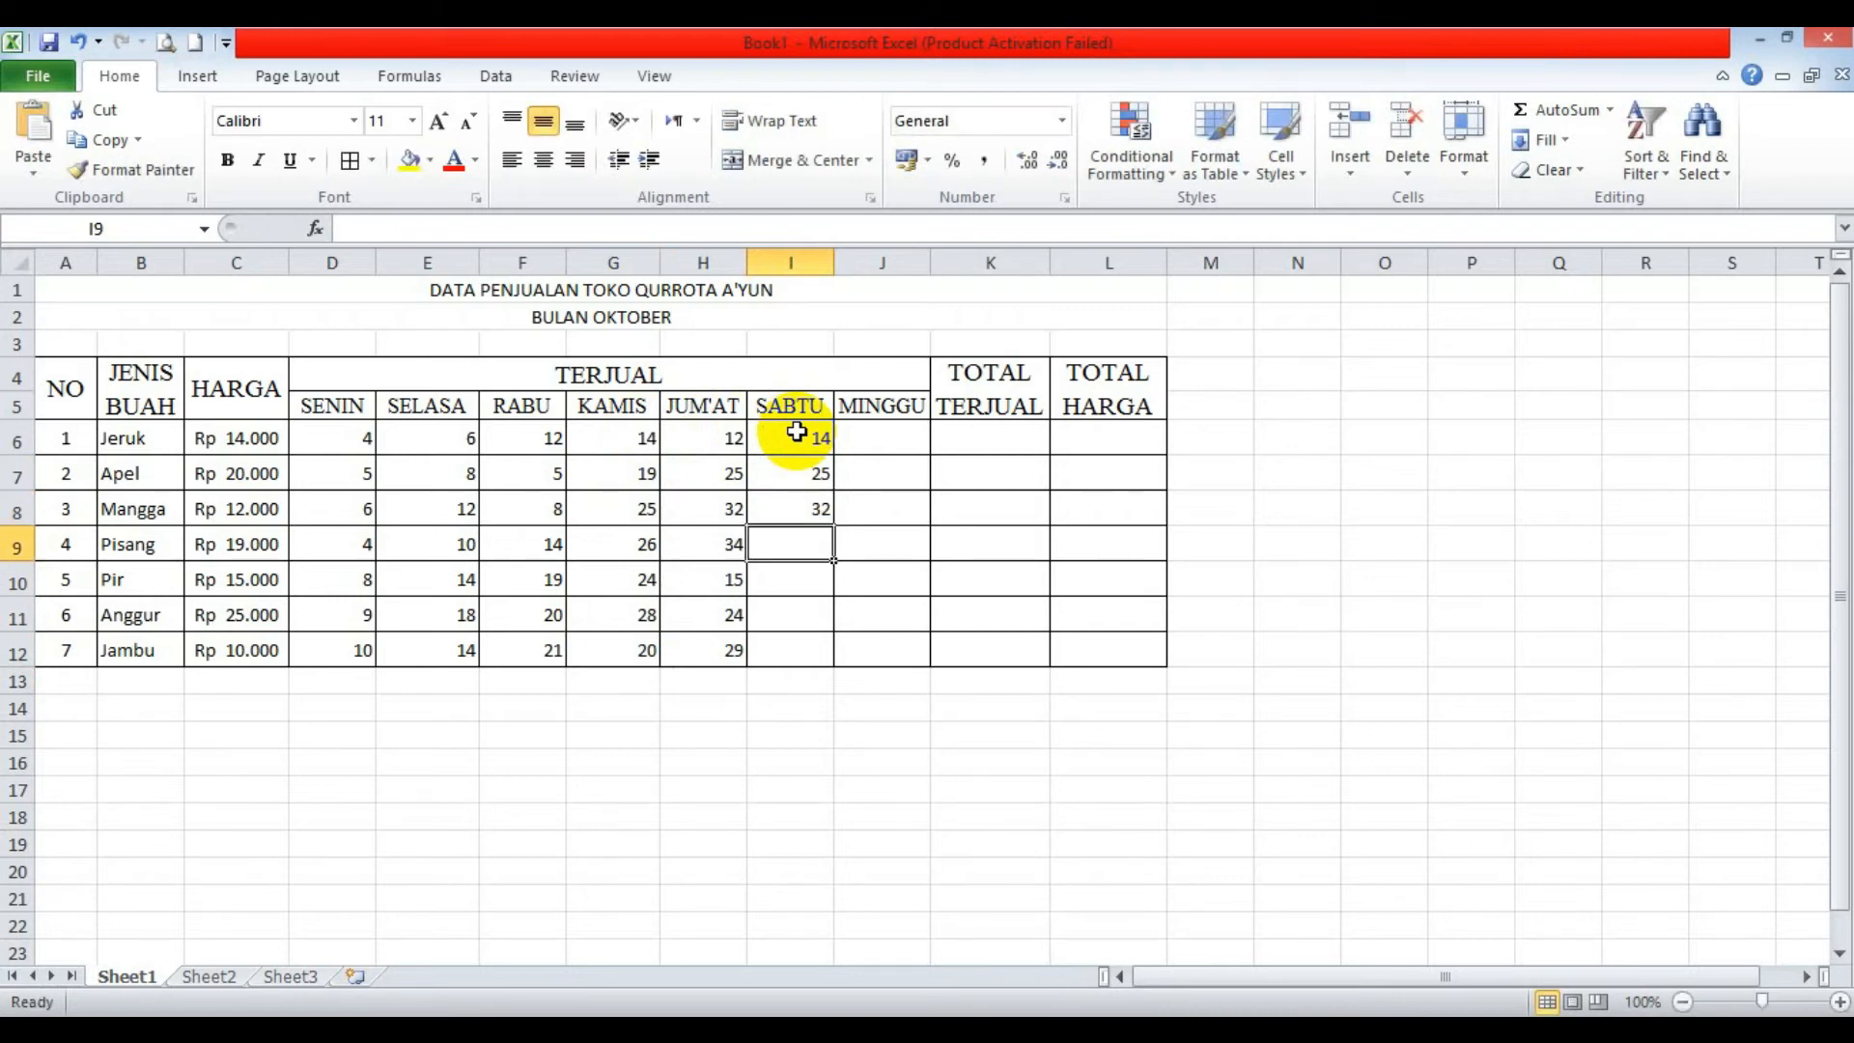
# Enter the SABTU sales quantities 31 for Pisang, 21 for Pir, 14 for Anggur and 19 for Jambu in I9:I12.
pyautogui.write('31')
pyautogui.press('Return')
pyautogui.write('21')
pyautogui.press('Return')
pyautogui.write('14')
pyautogui.press('Return')
pyautogui.write('19')
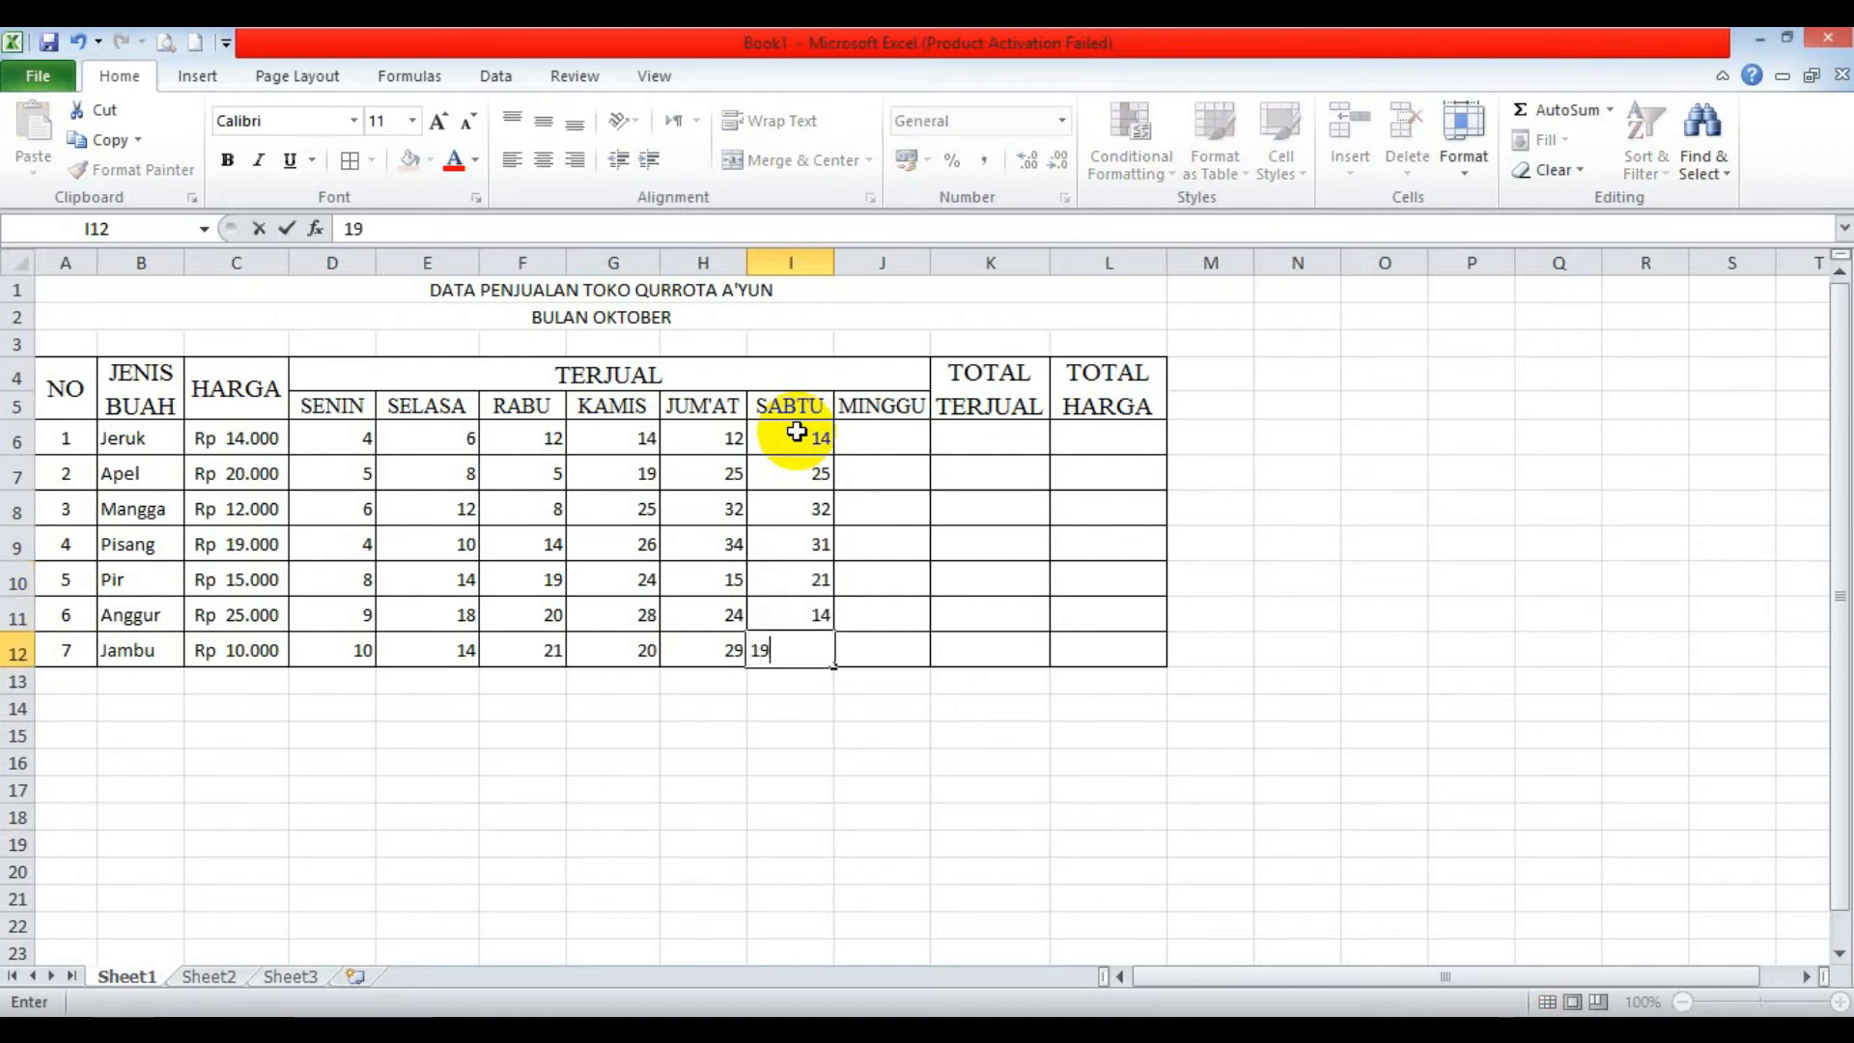
pyautogui.press('Tab')
# Enter the MINGGU sales quantities 12 for Jeruk, 14 for Apel and 15 for Mangga in J6:J8.
pyautogui.press('Up')
pyautogui.press('Up')
pyautogui.press('Up')
pyautogui.press('Up')
pyautogui.press('Up')
pyautogui.press('Up')
pyautogui.write('12')
pyautogui.press('Return')
pyautogui.write('14')
pyautogui.press('Return')
pyautogui.write('15')
pyautogui.press('Return')
# Enter the MINGGU sales quantities 25 for Pisang, 21 for Pir, 20 for Anggur and 22 for Jambu in J9:J12.
pyautogui.write('25')
pyautogui.press('Return')
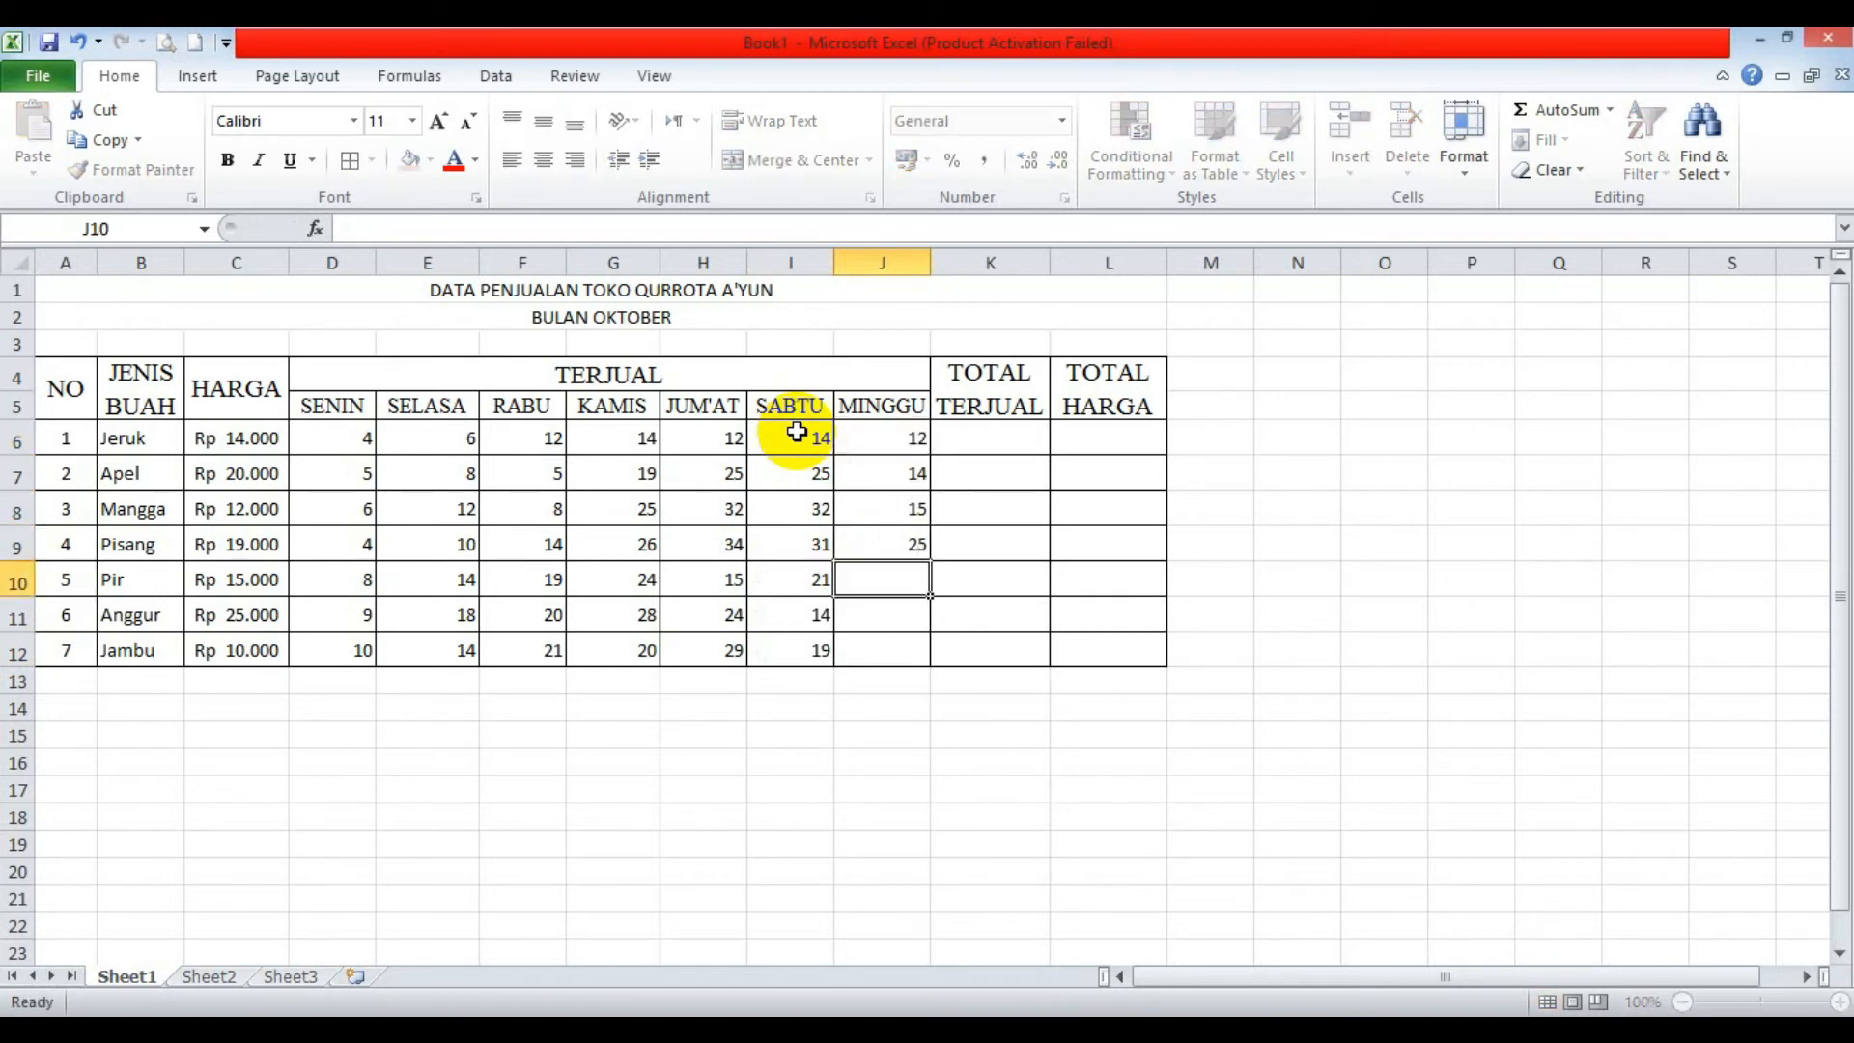
pyautogui.write('21')
pyautogui.press('Return')
pyautogui.write('20')
pyautogui.press('Return')
pyautogui.write('2')
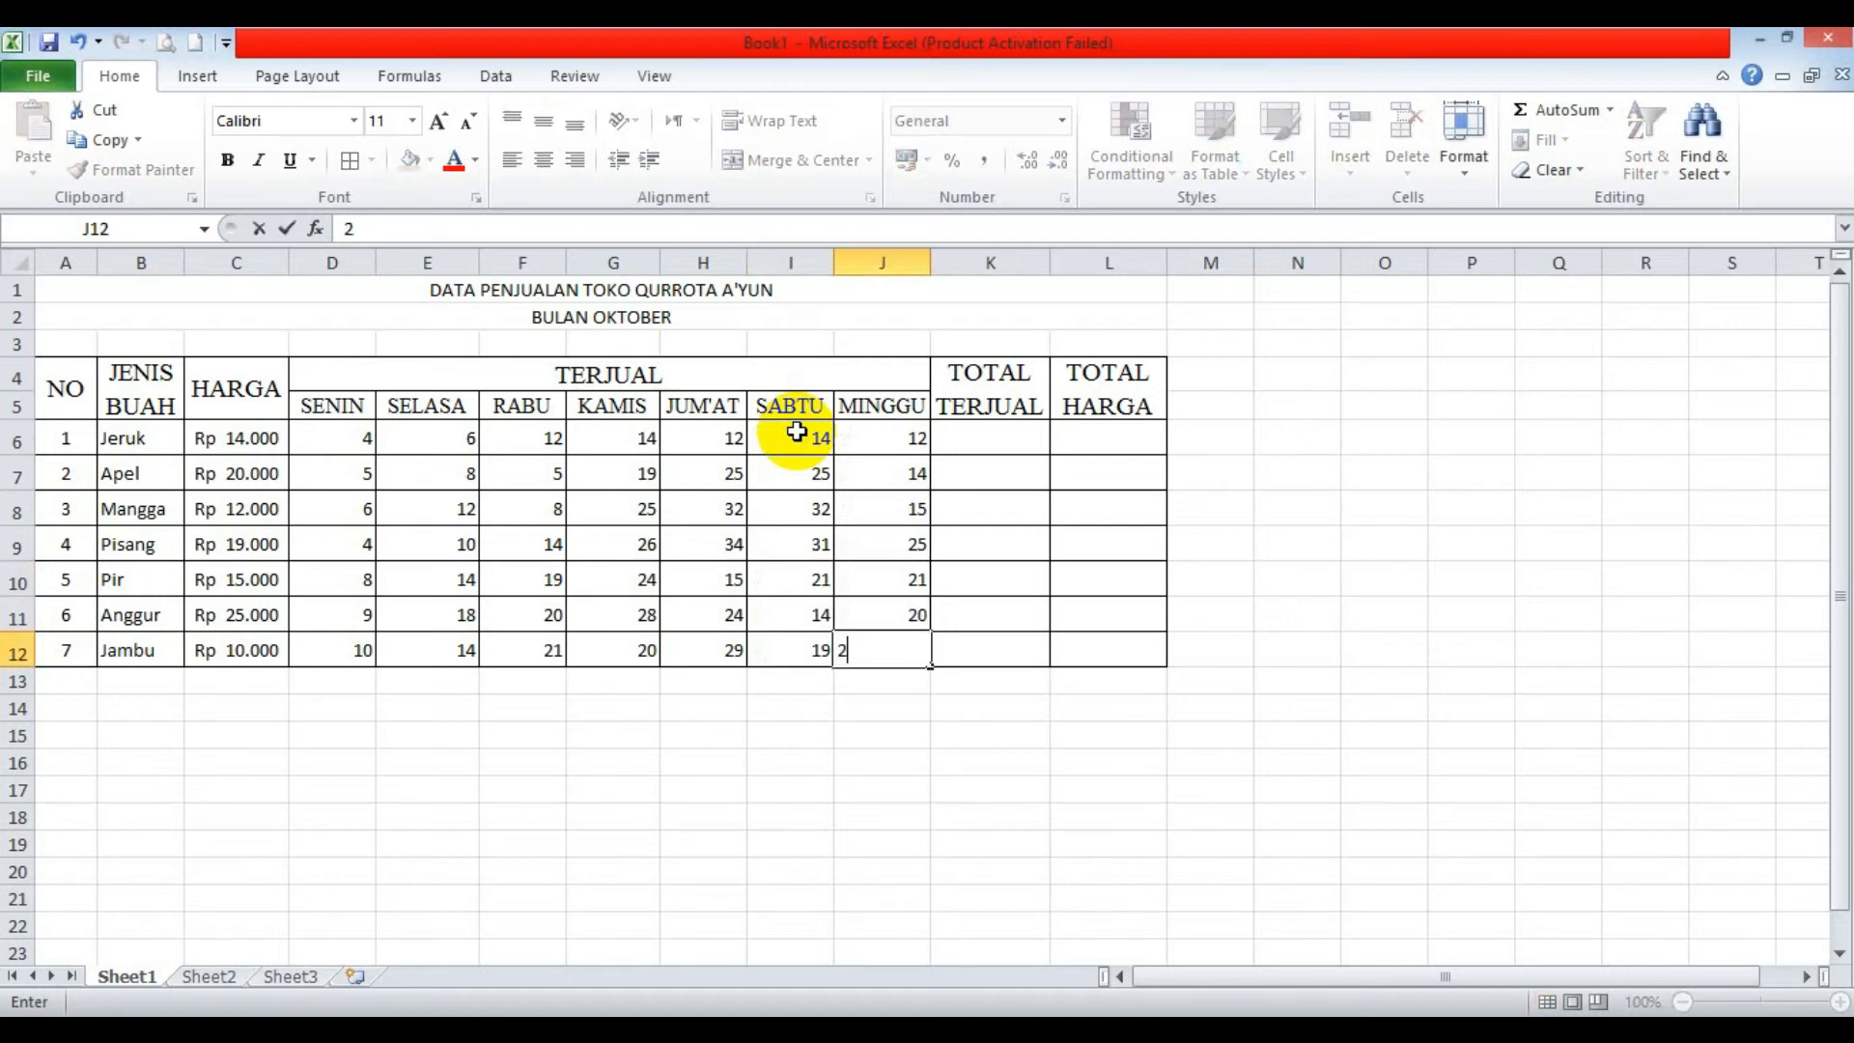
pyautogui.write('2')
pyautogui.press('Return')
# Center the daily quantities and the total columns horizontally in D6:L12.
pyautogui.scroll(-1, 454, 405)
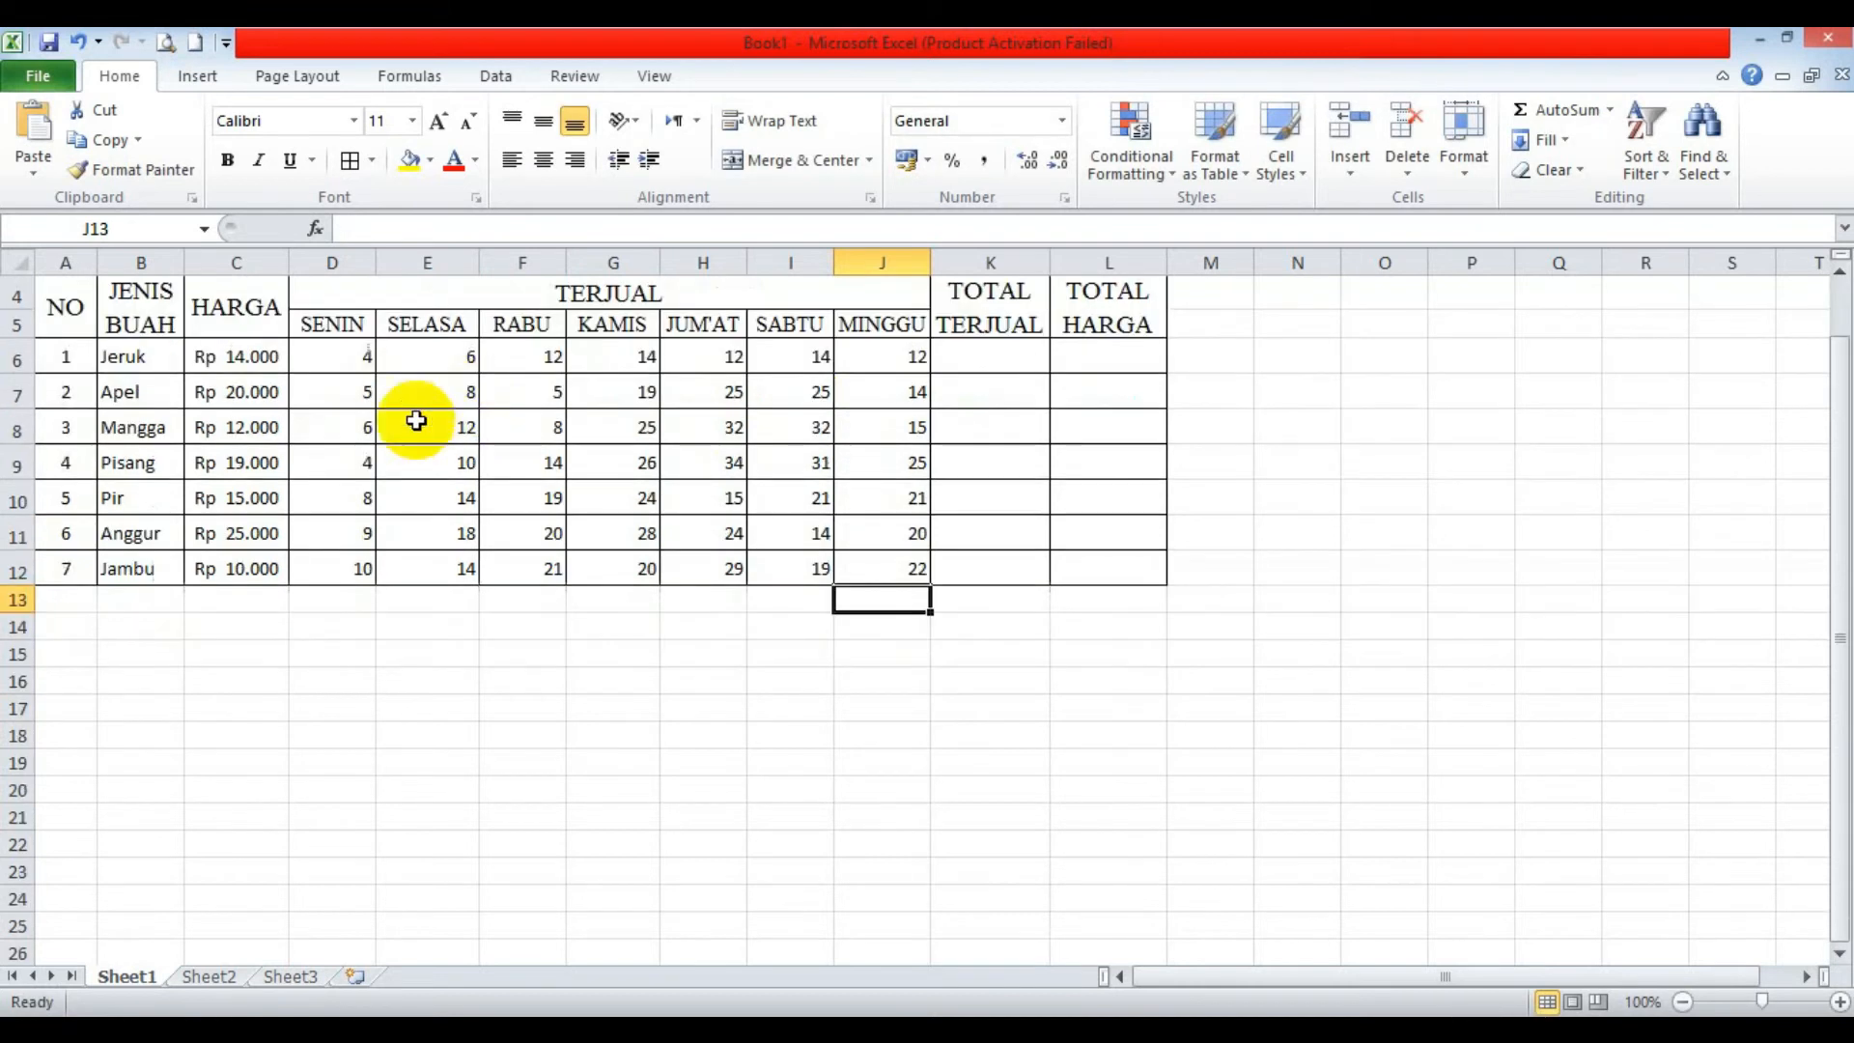
pyautogui.moveTo(359, 359); pyautogui.dragTo(1126, 583)
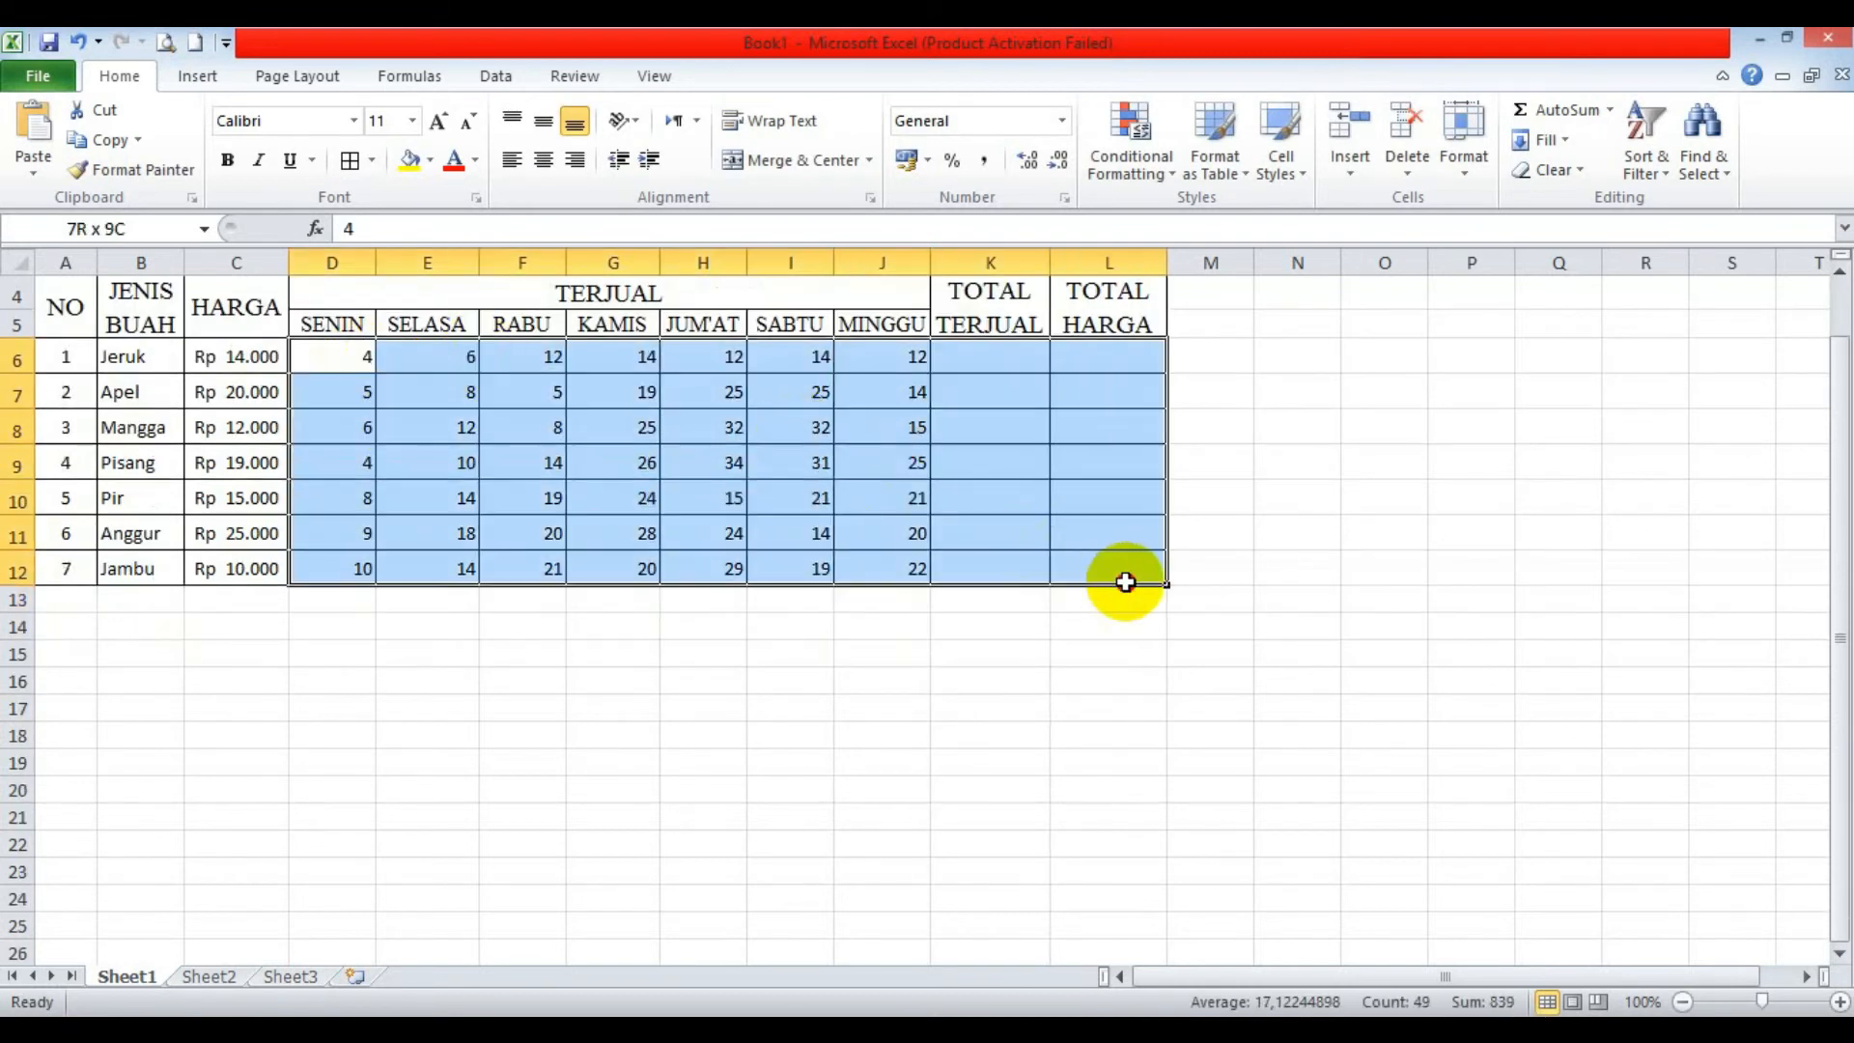
pyautogui.scroll(1, 981, 381)
pyautogui.click(546, 160)
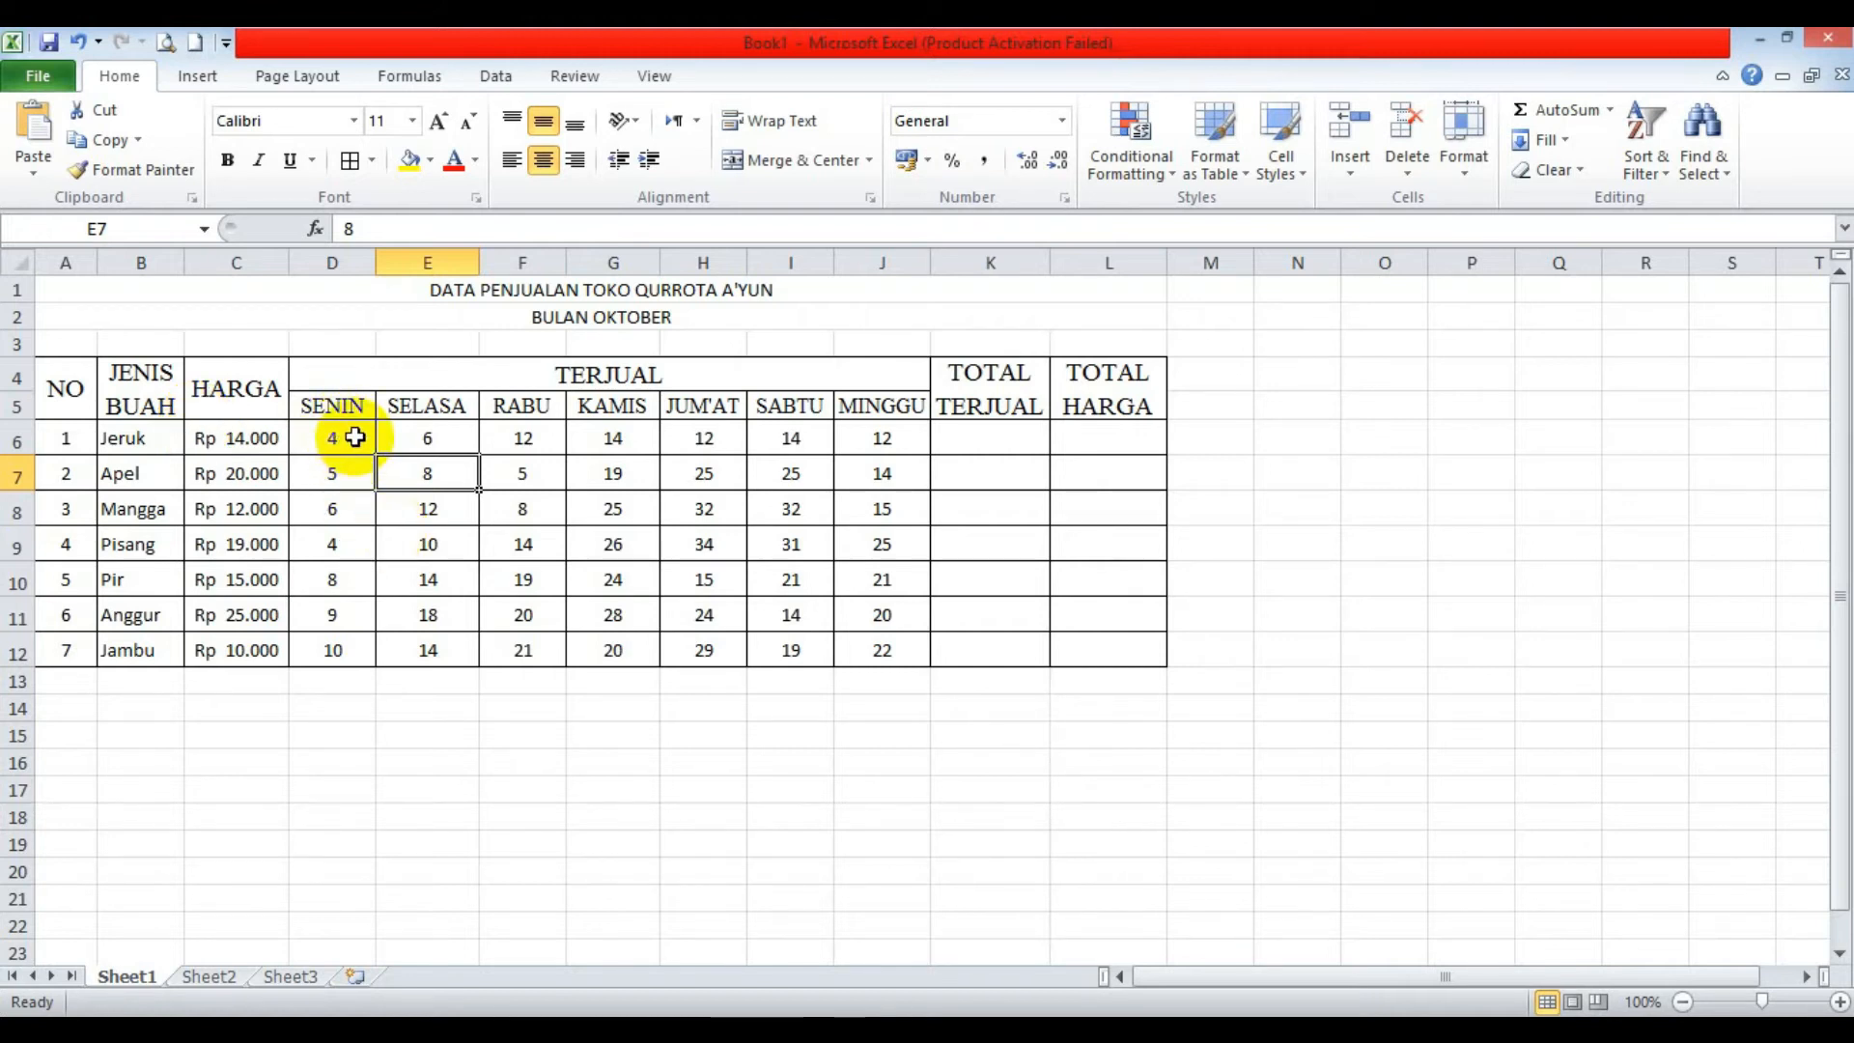
pyautogui.scroll(-2, 356, 437)
pyautogui.scroll(2, 355, 437)
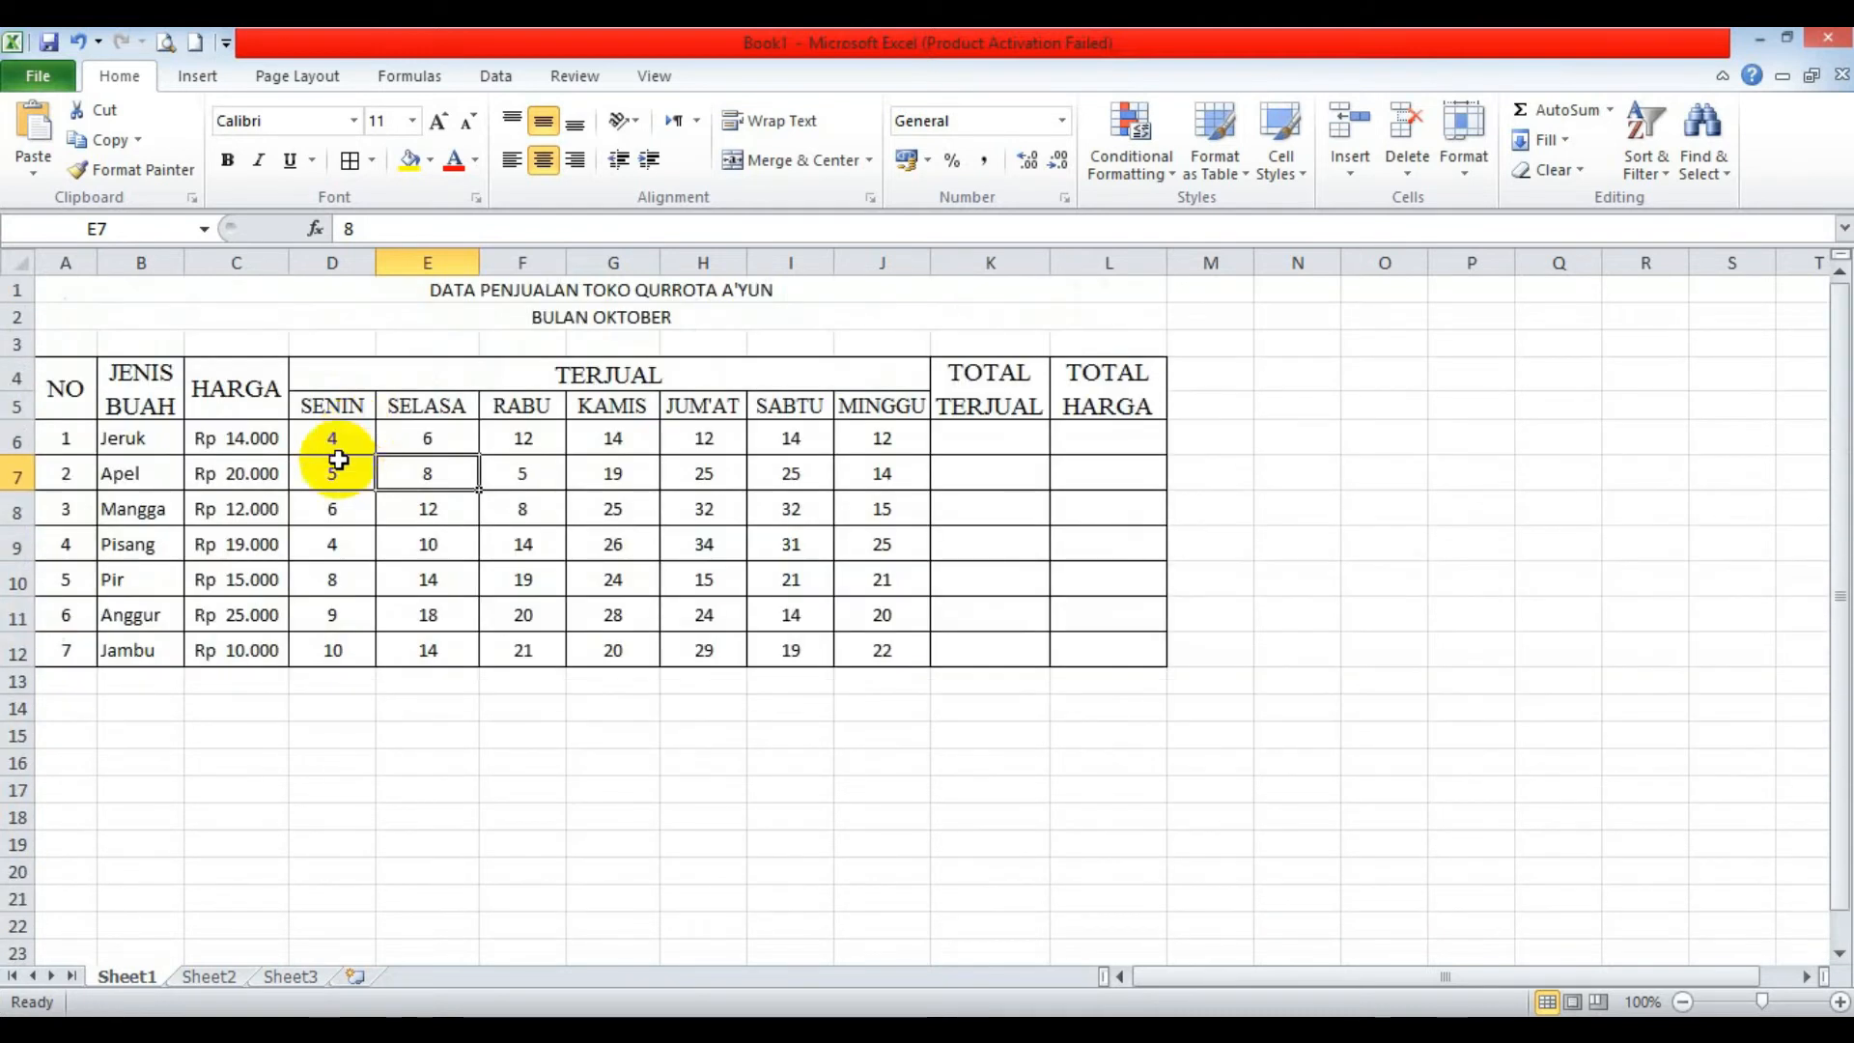
pyautogui.click(341, 509)
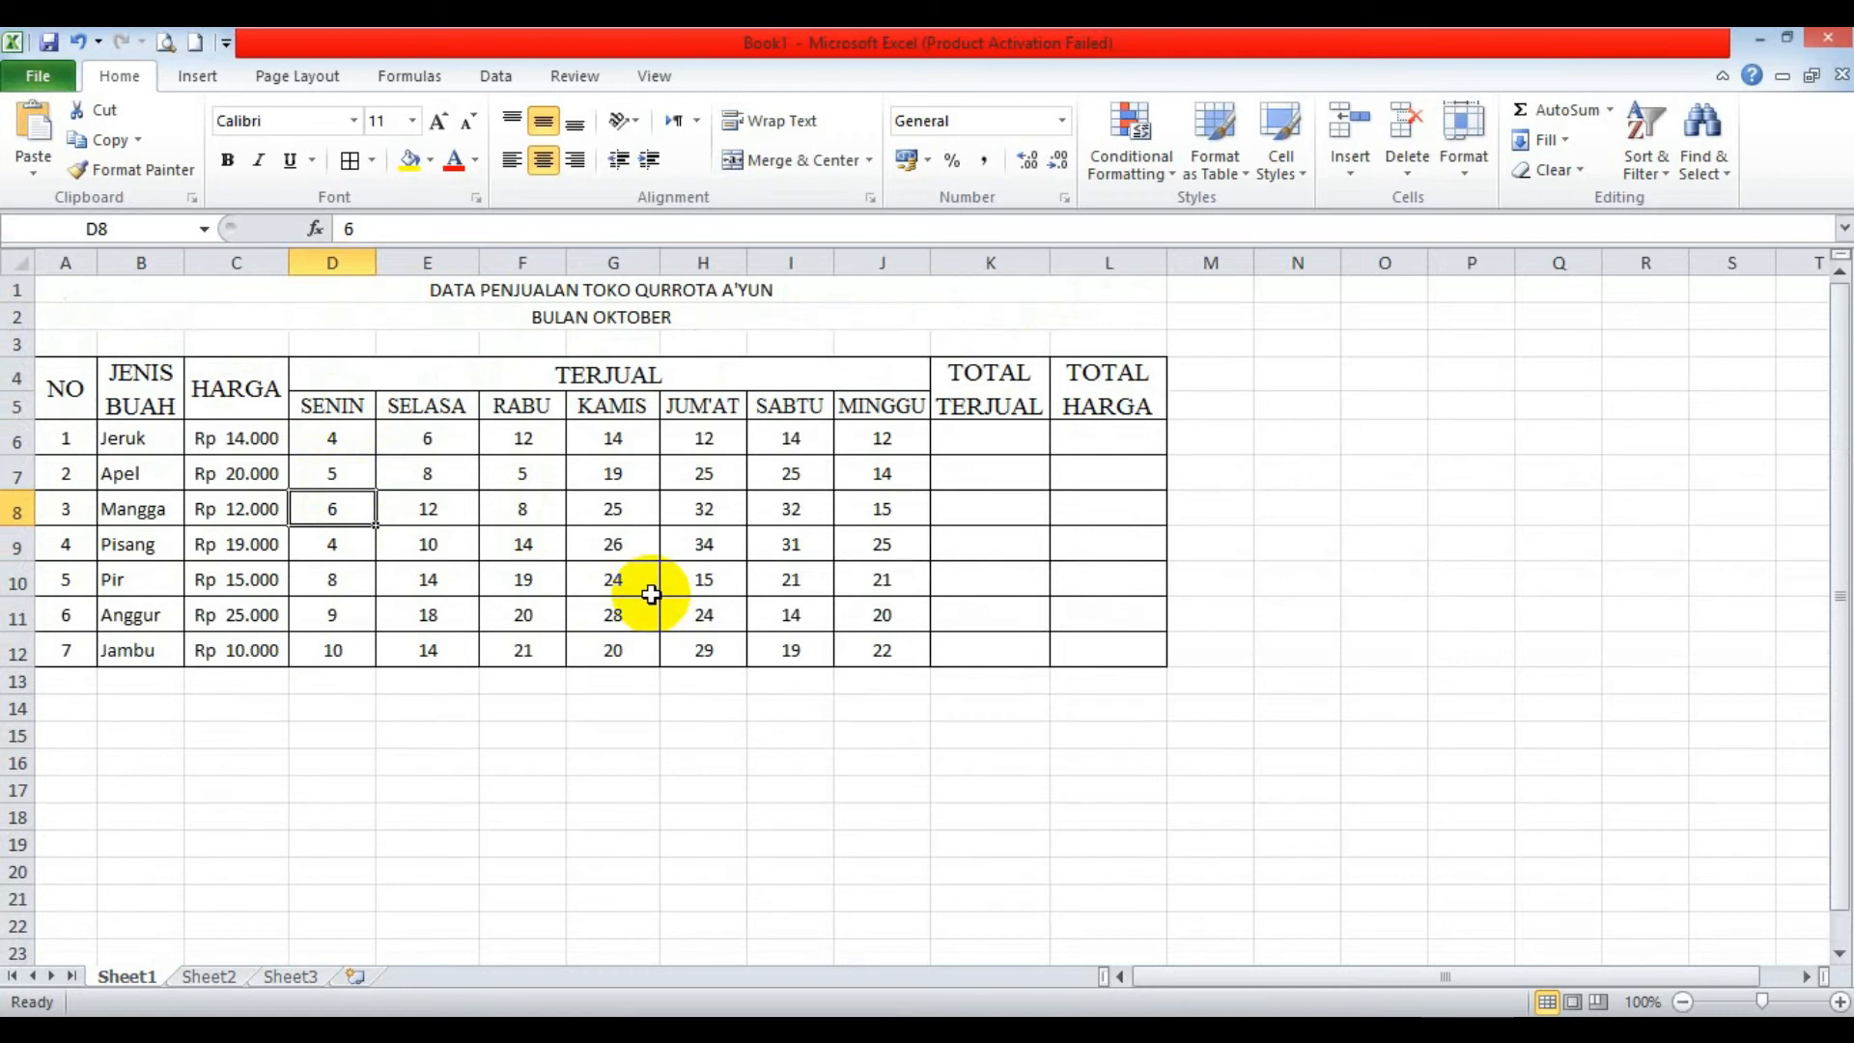
# Start the TOTAL TERJUAL formula for Jeruk in K6 as =D6+E6+F6.
pyautogui.click(998, 436)
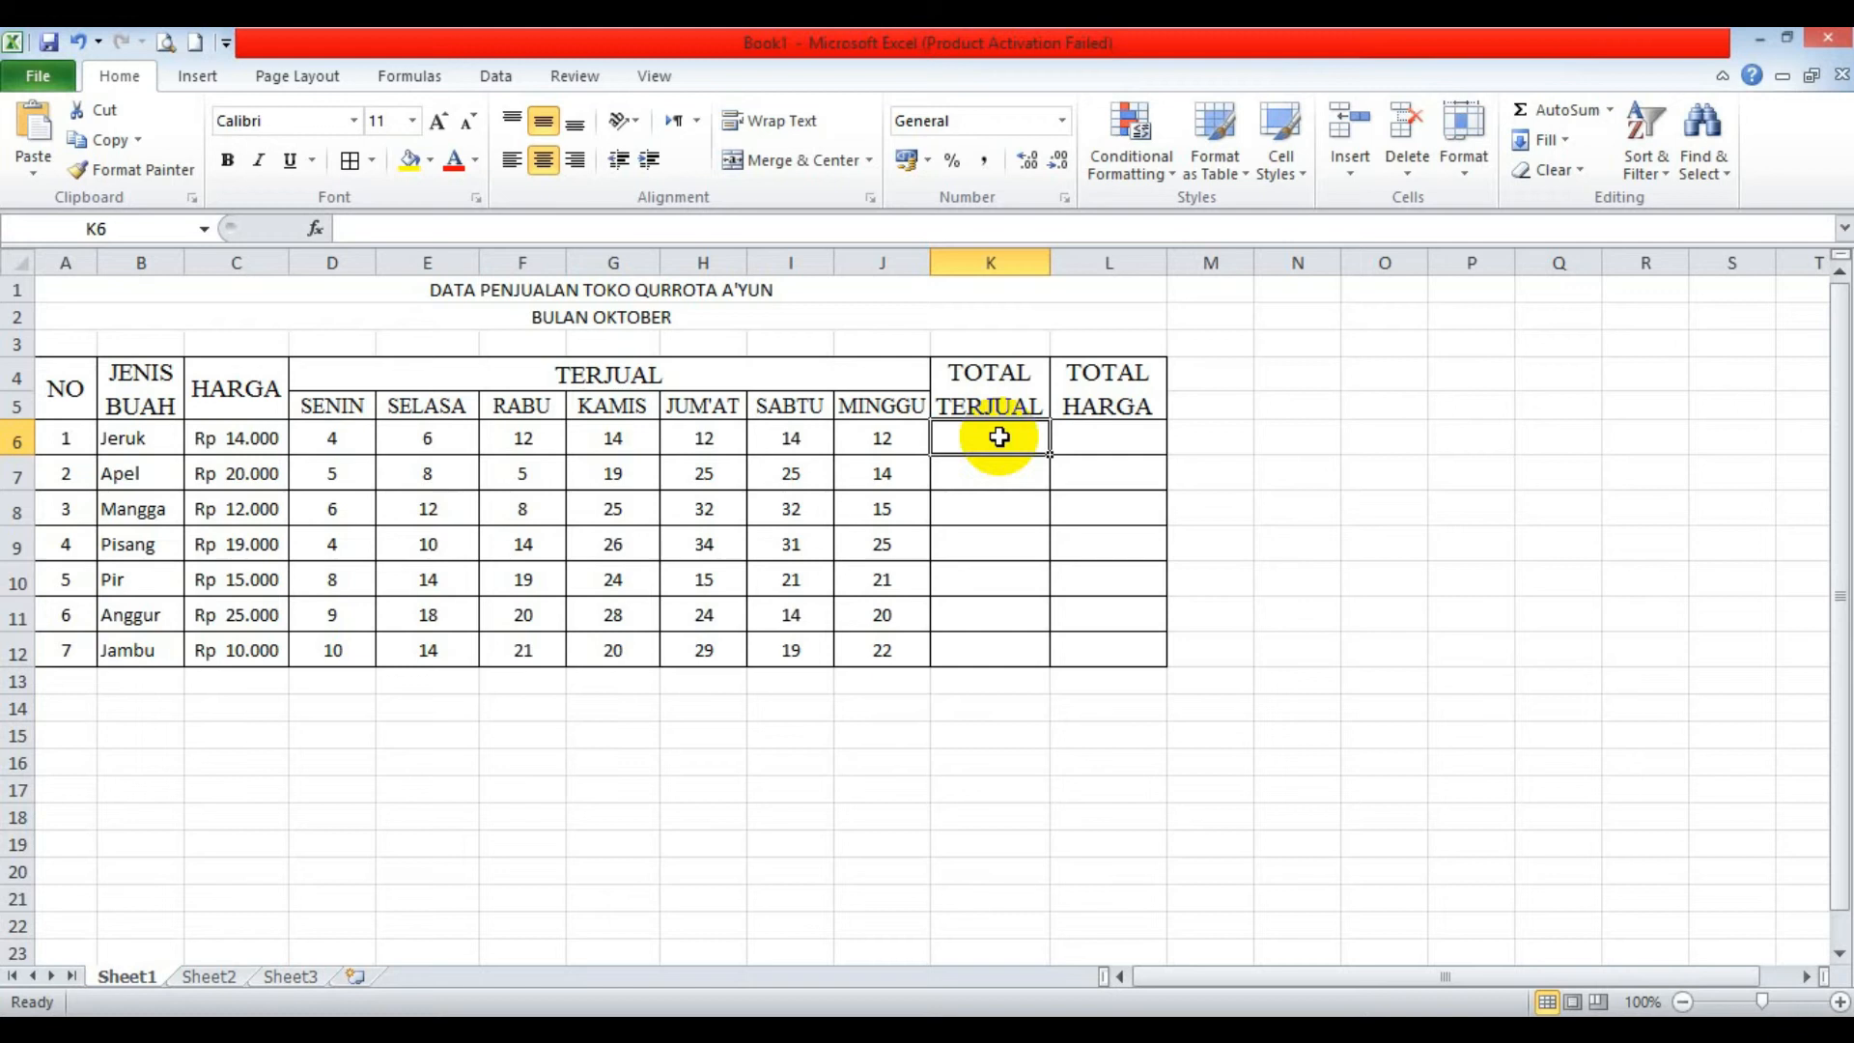
pyautogui.write('=')
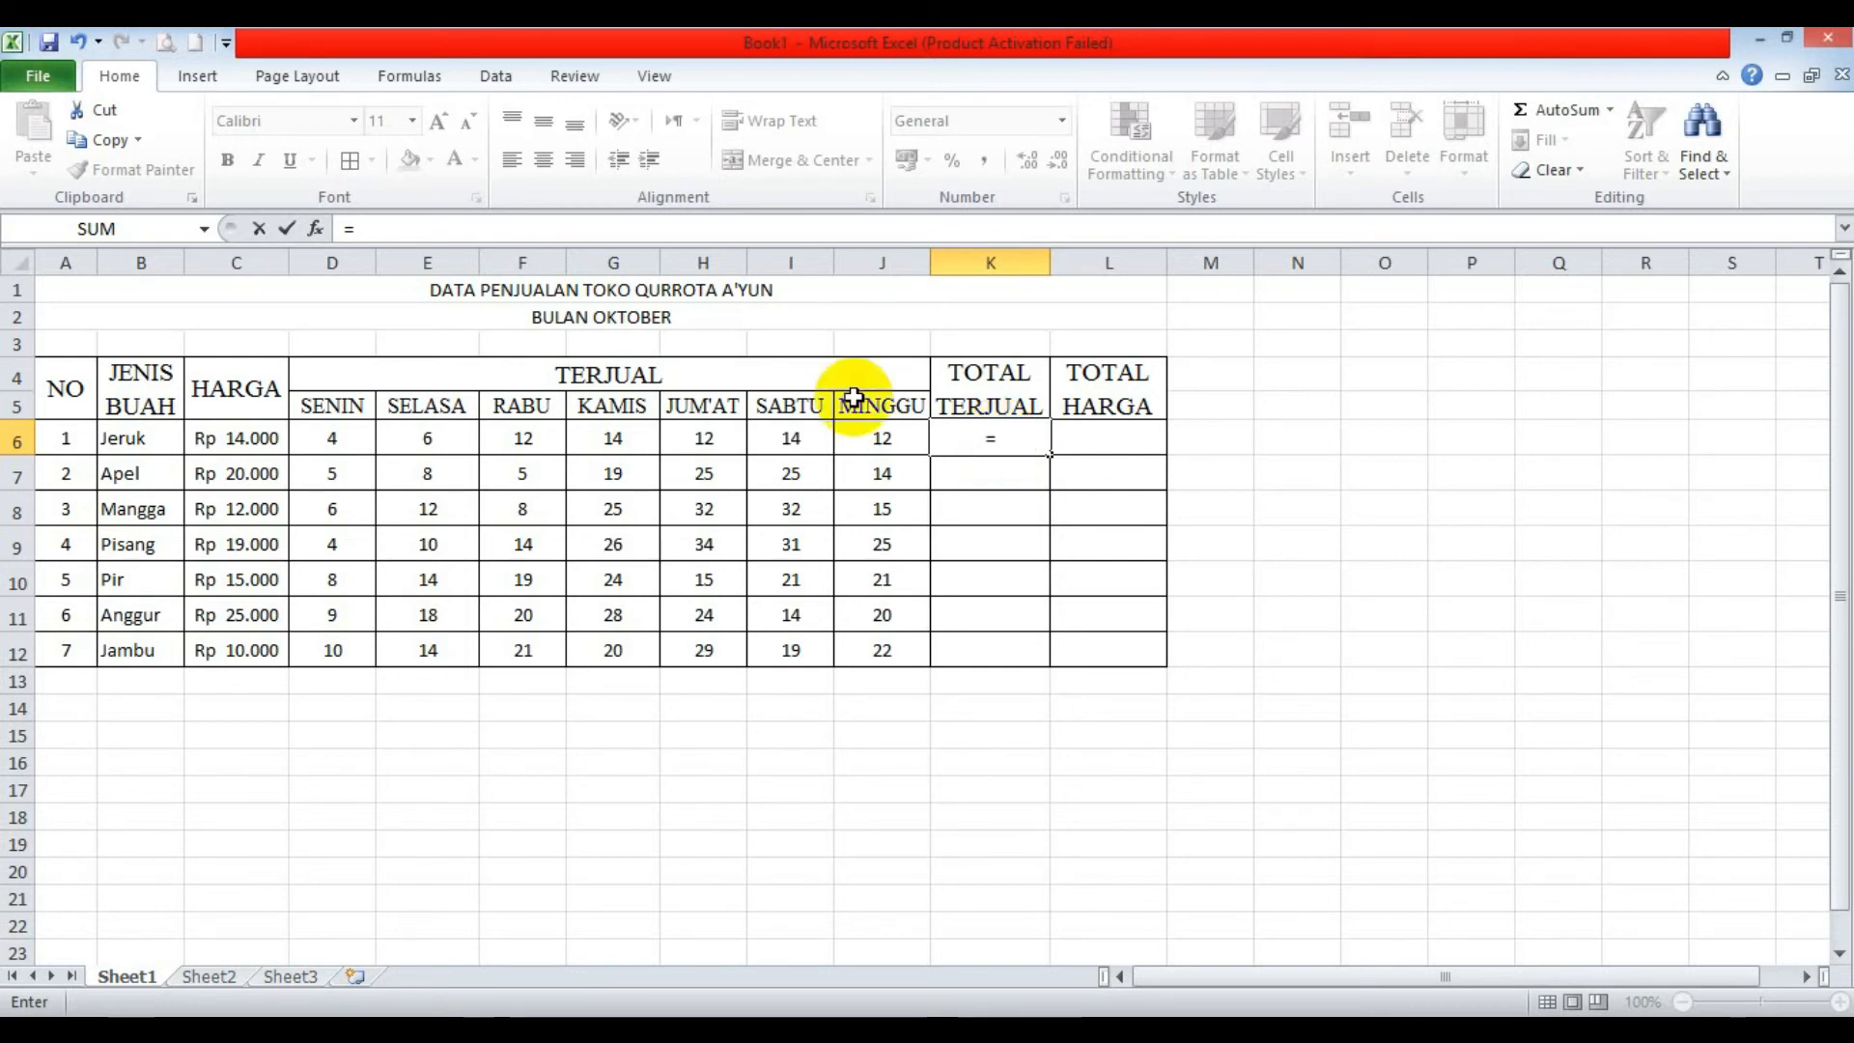
pyautogui.click(767, 487)
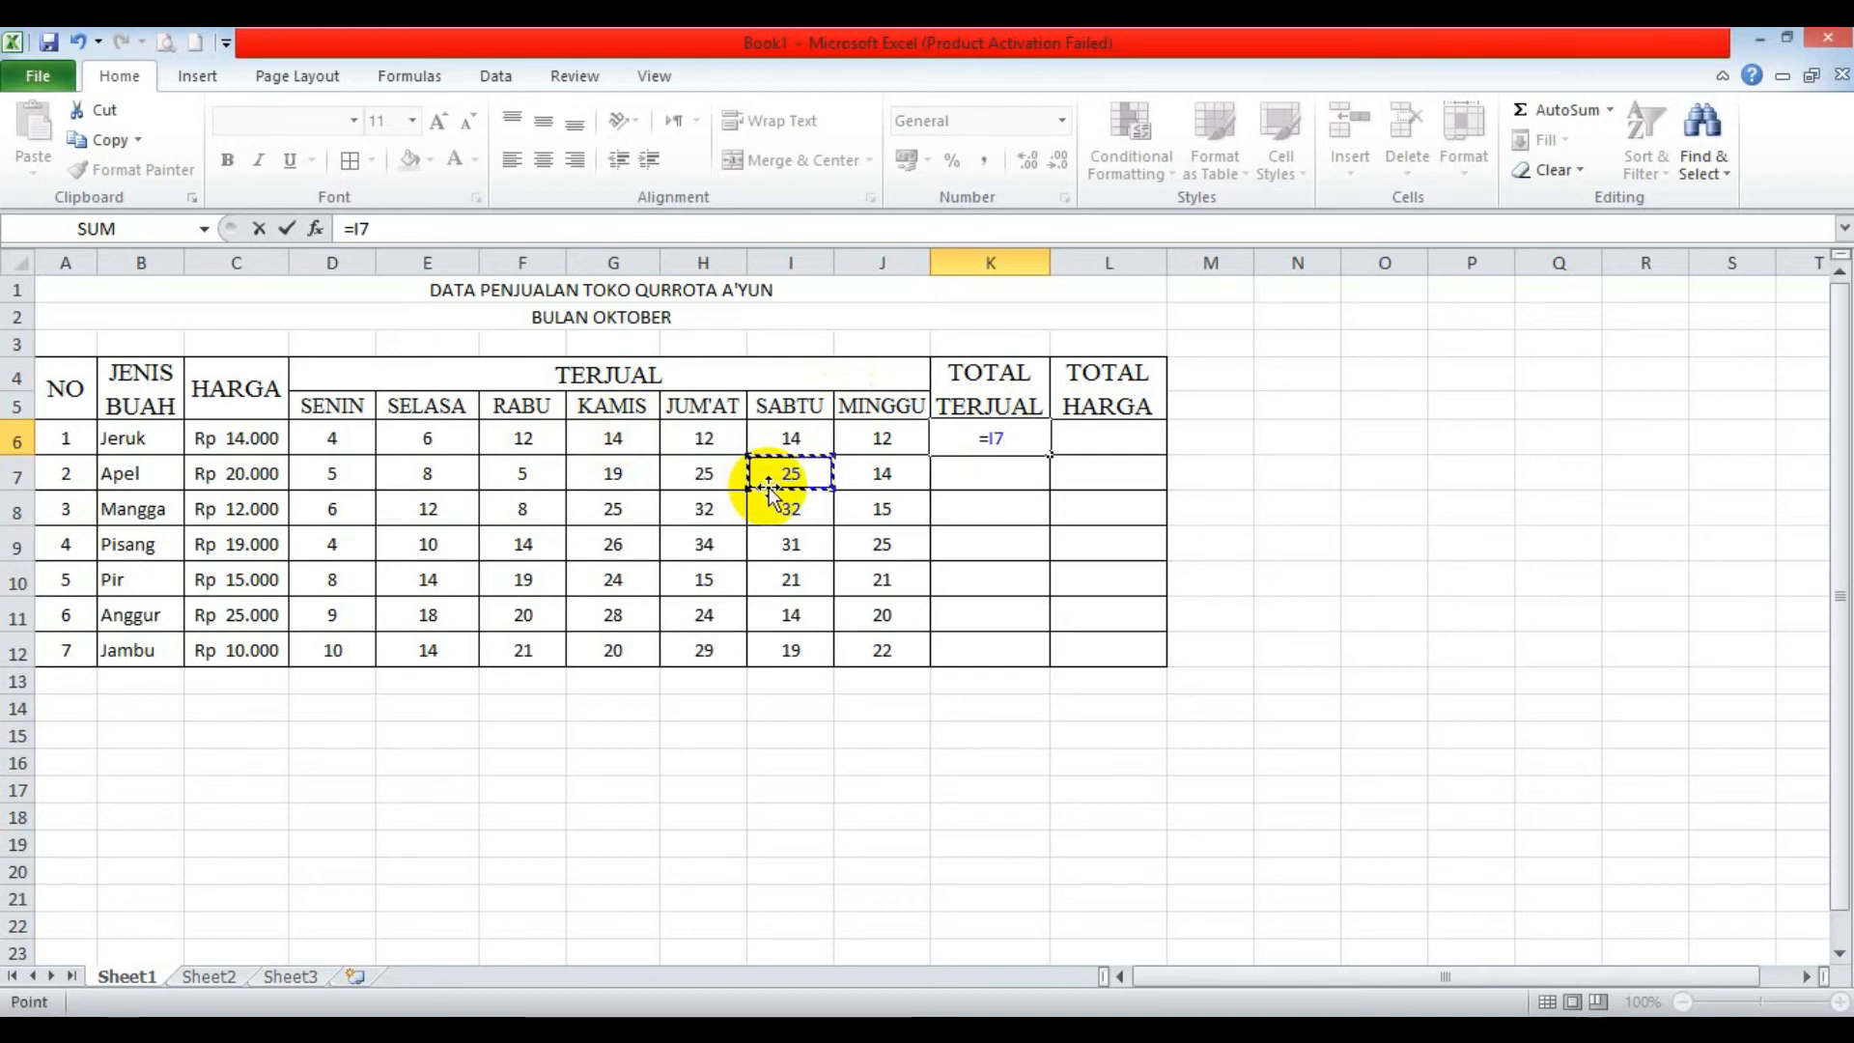
pyautogui.press('BackSpace')
pyautogui.press('BackSpace')
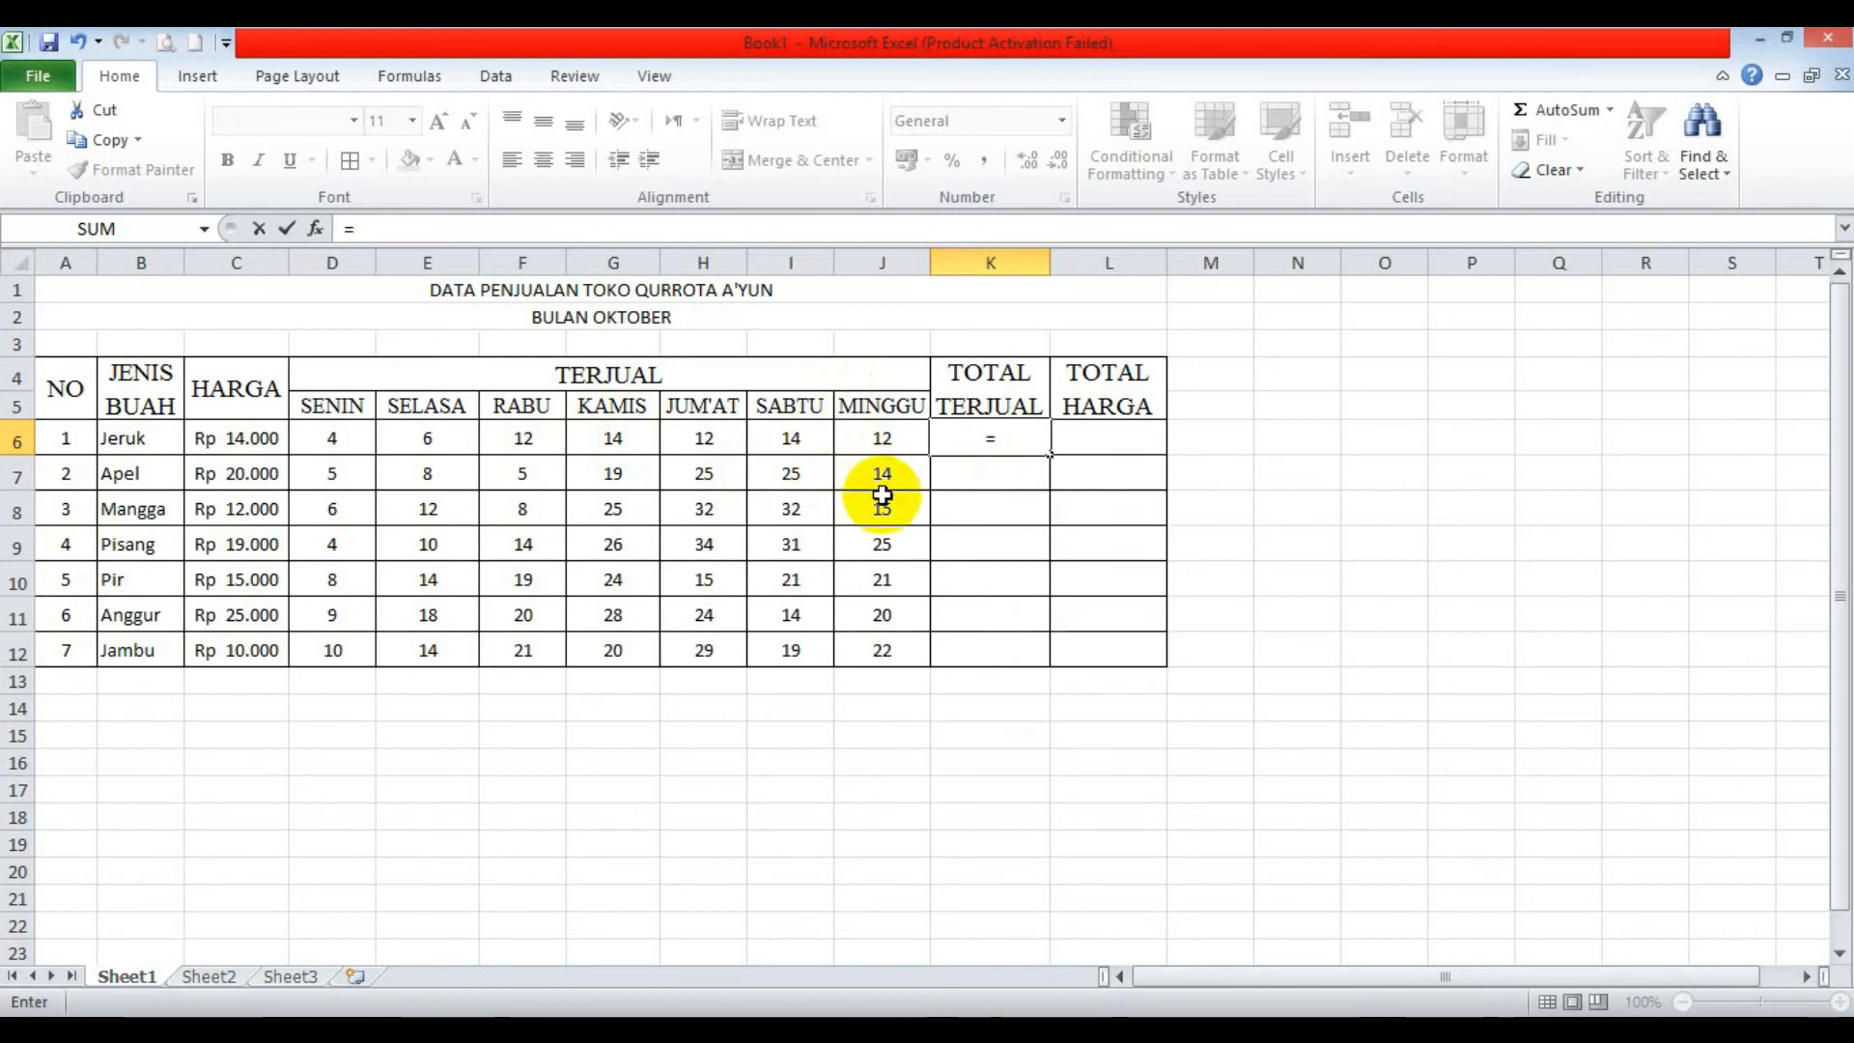
pyautogui.click(333, 441)
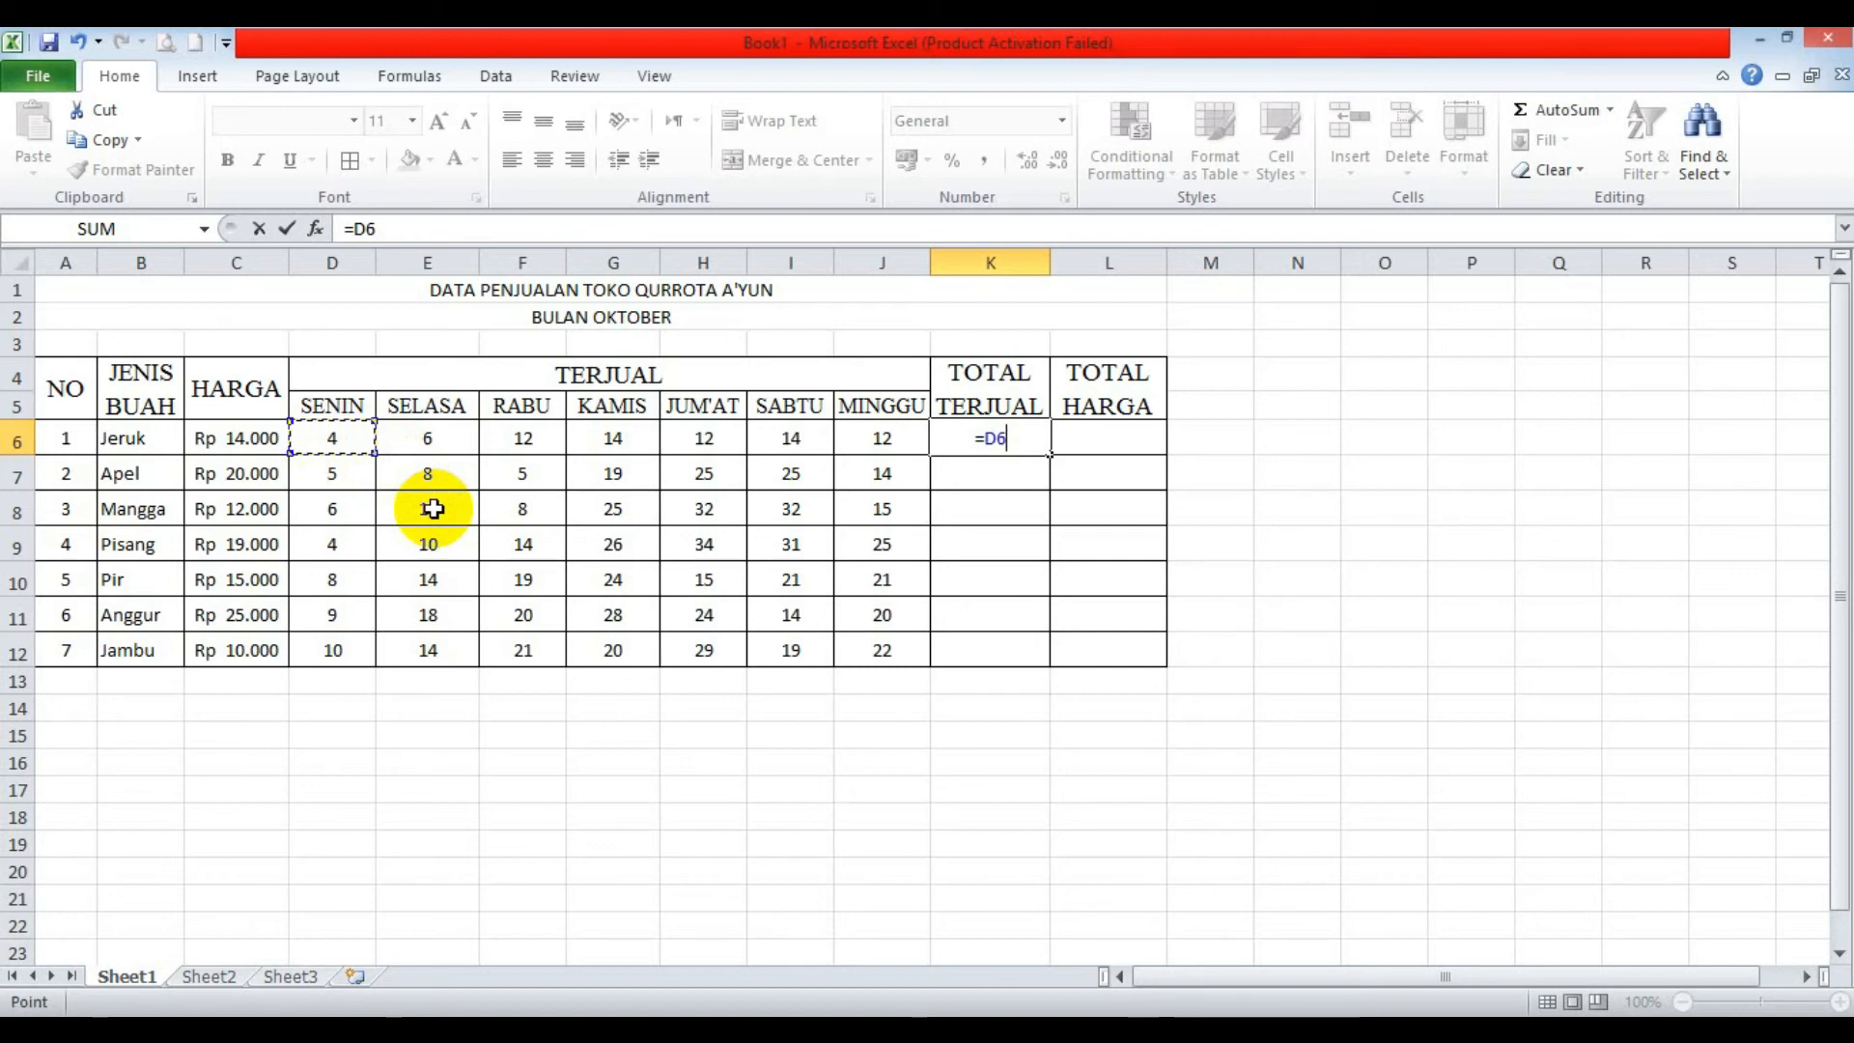
pyautogui.write('+')
pyautogui.click(450, 435)
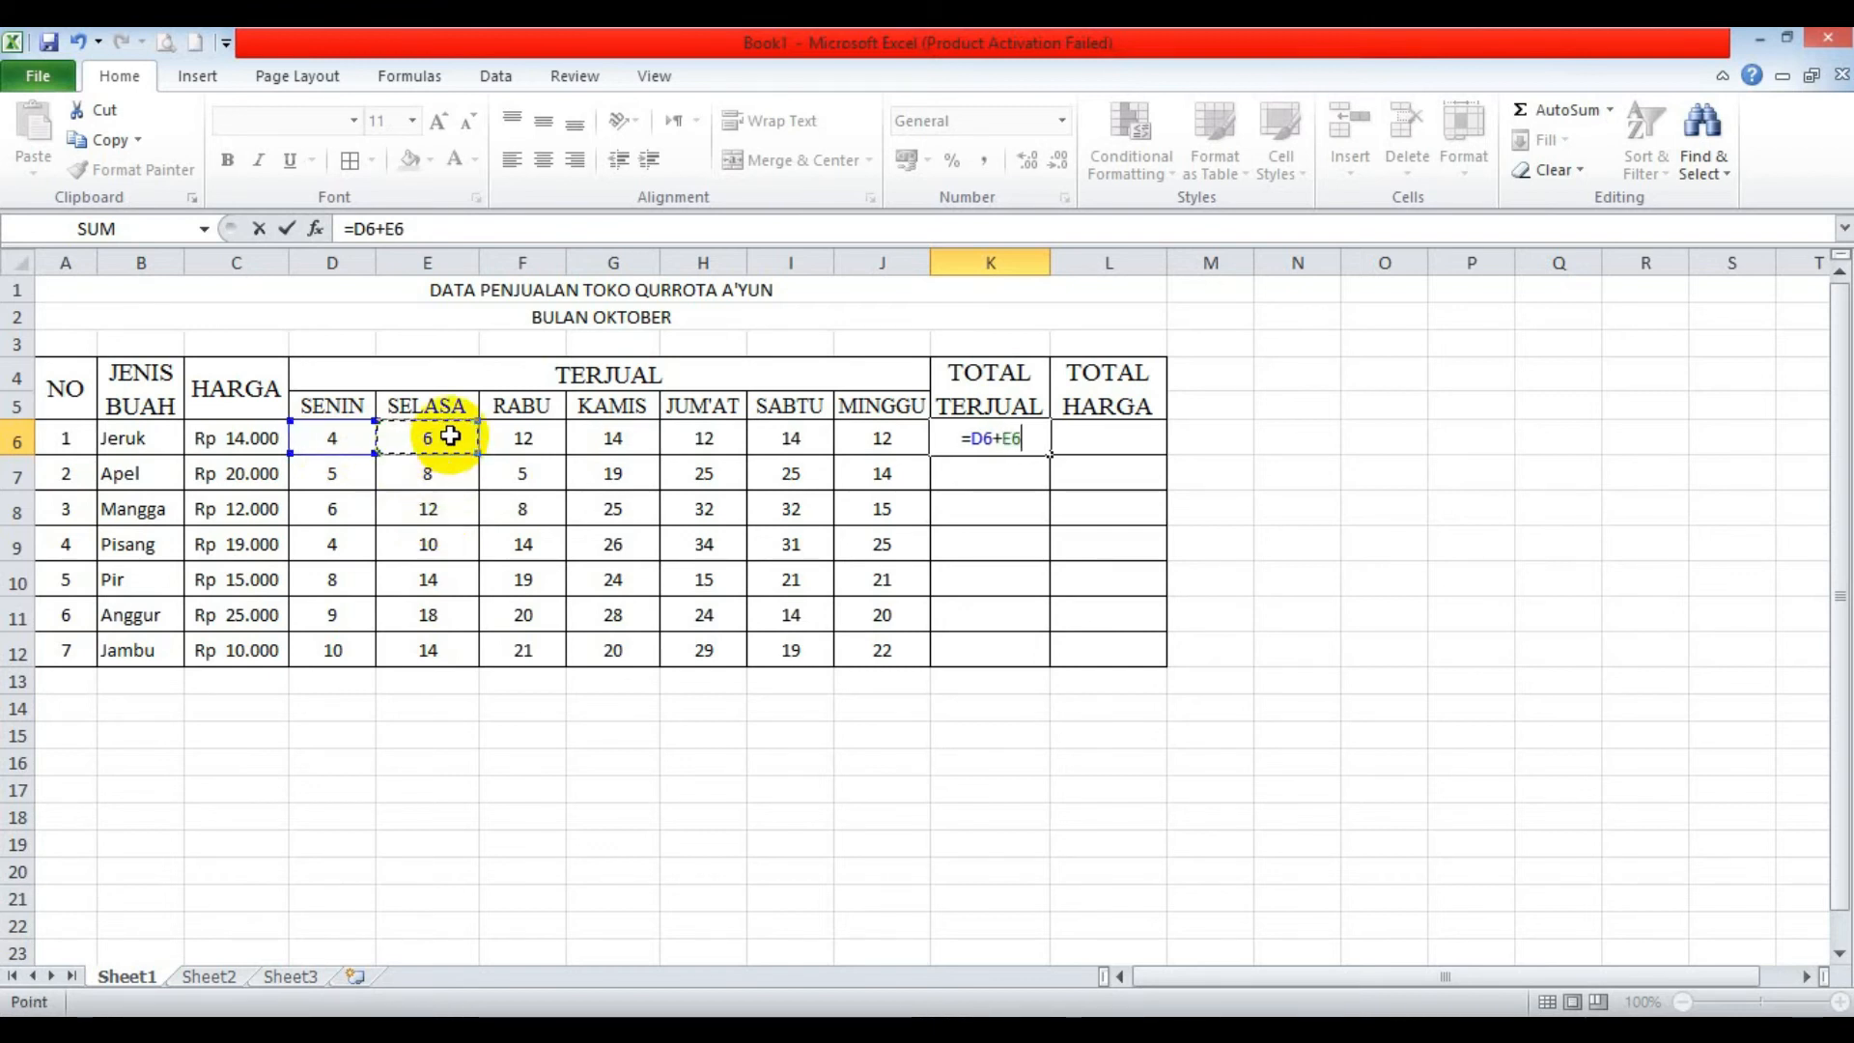
pyautogui.write('+')
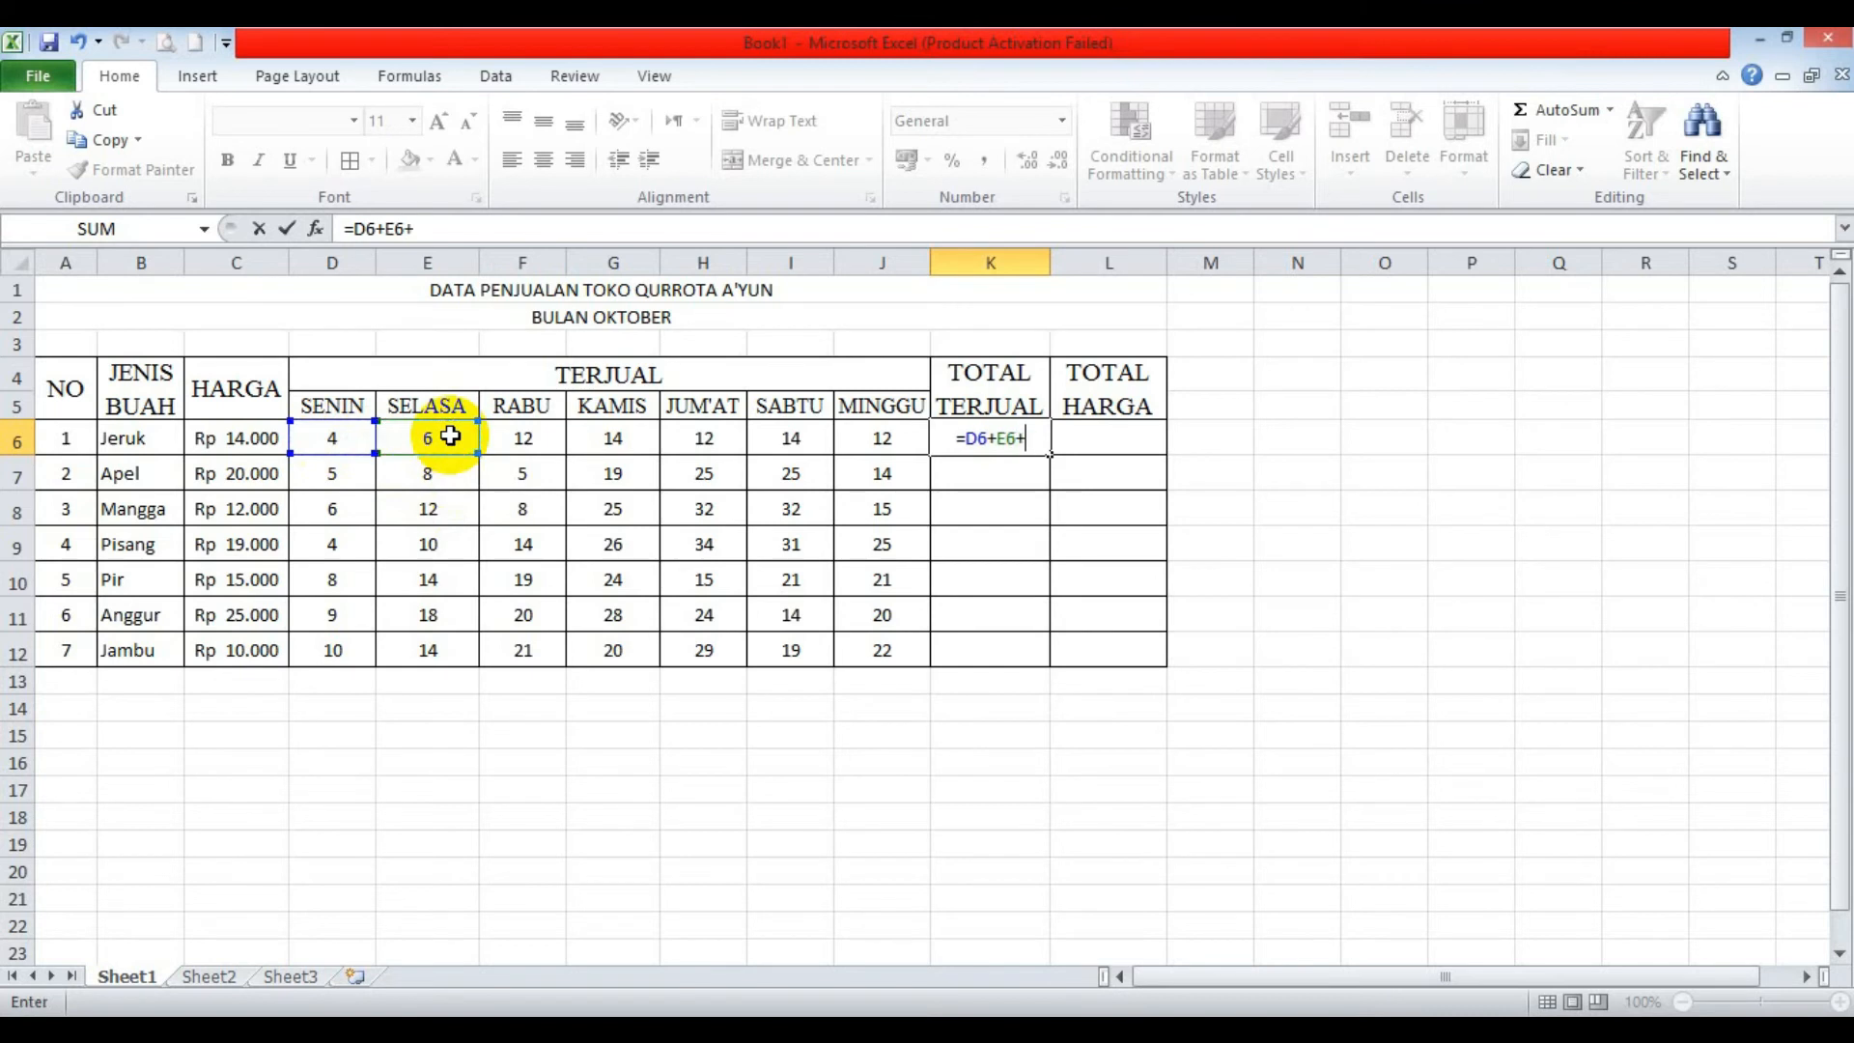
pyautogui.click(536, 441)
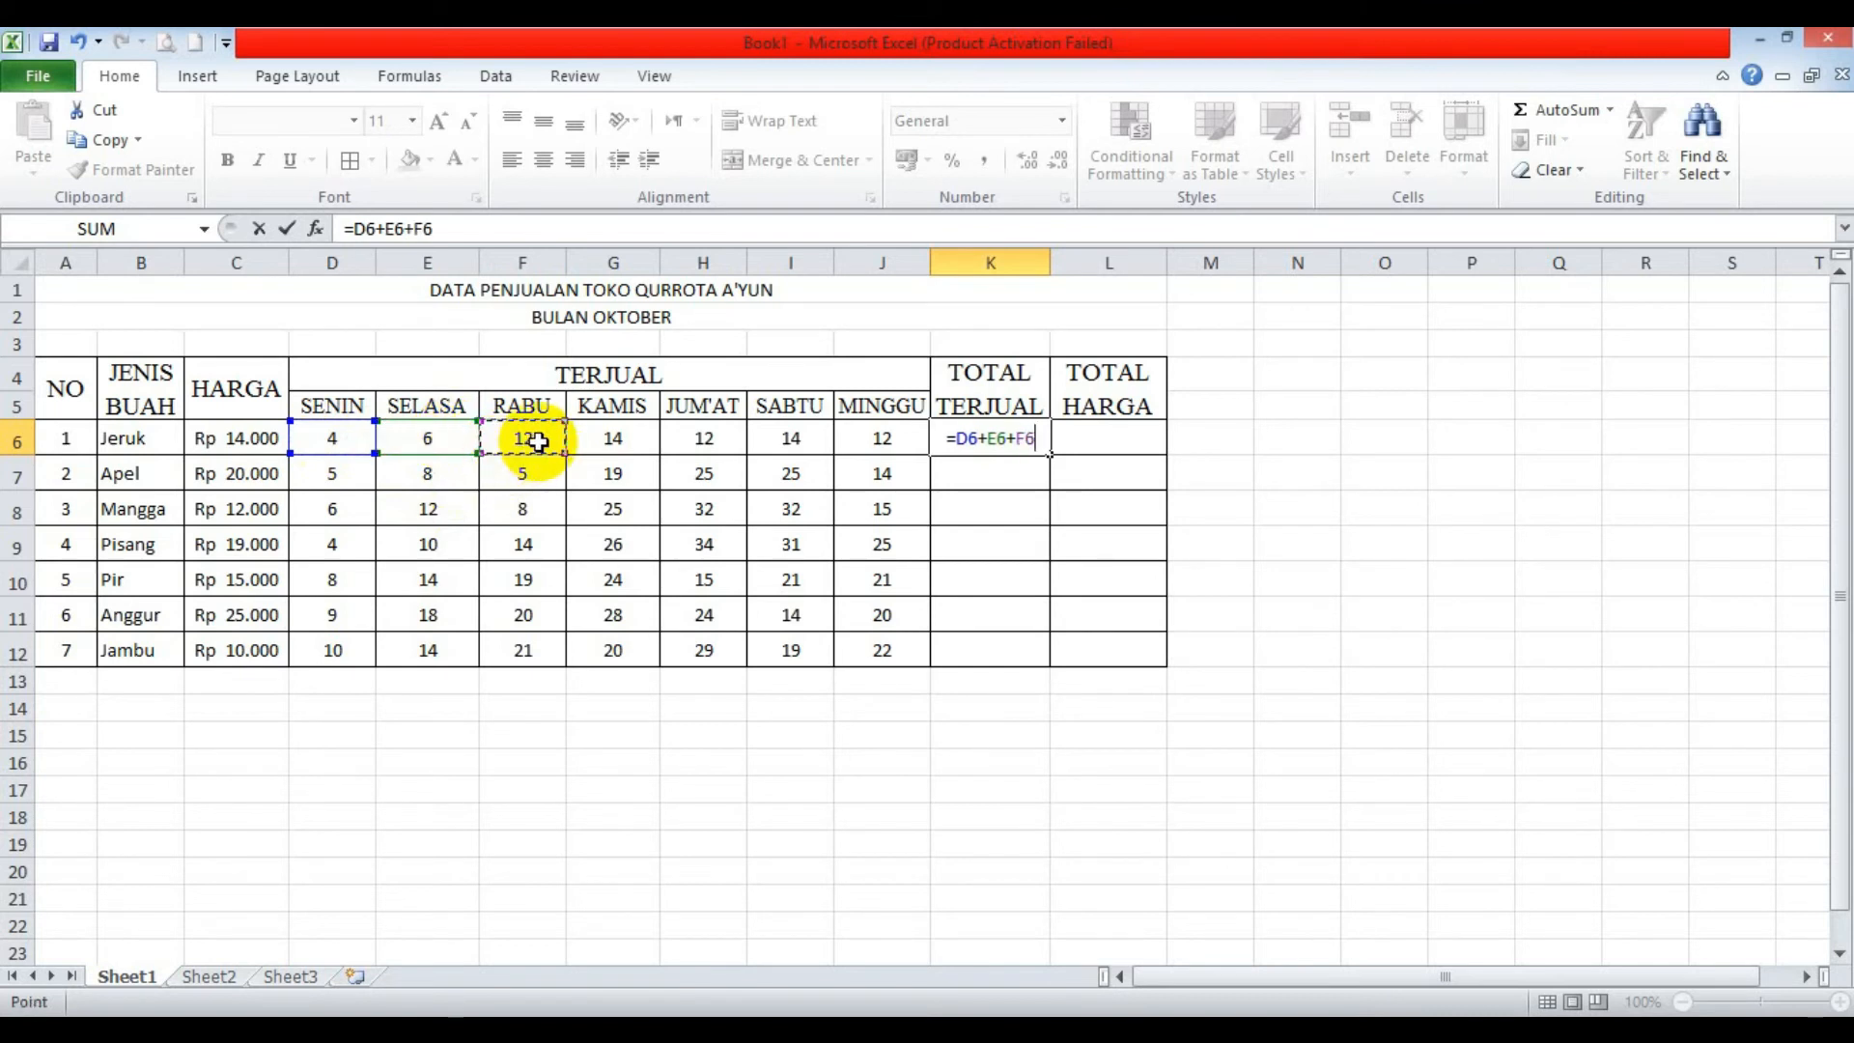
# Complete the TOTAL TERJUAL formula for Jeruk in K6 as =D6+E6+F6+G6+H6+I6+J6.
pyautogui.write('+')
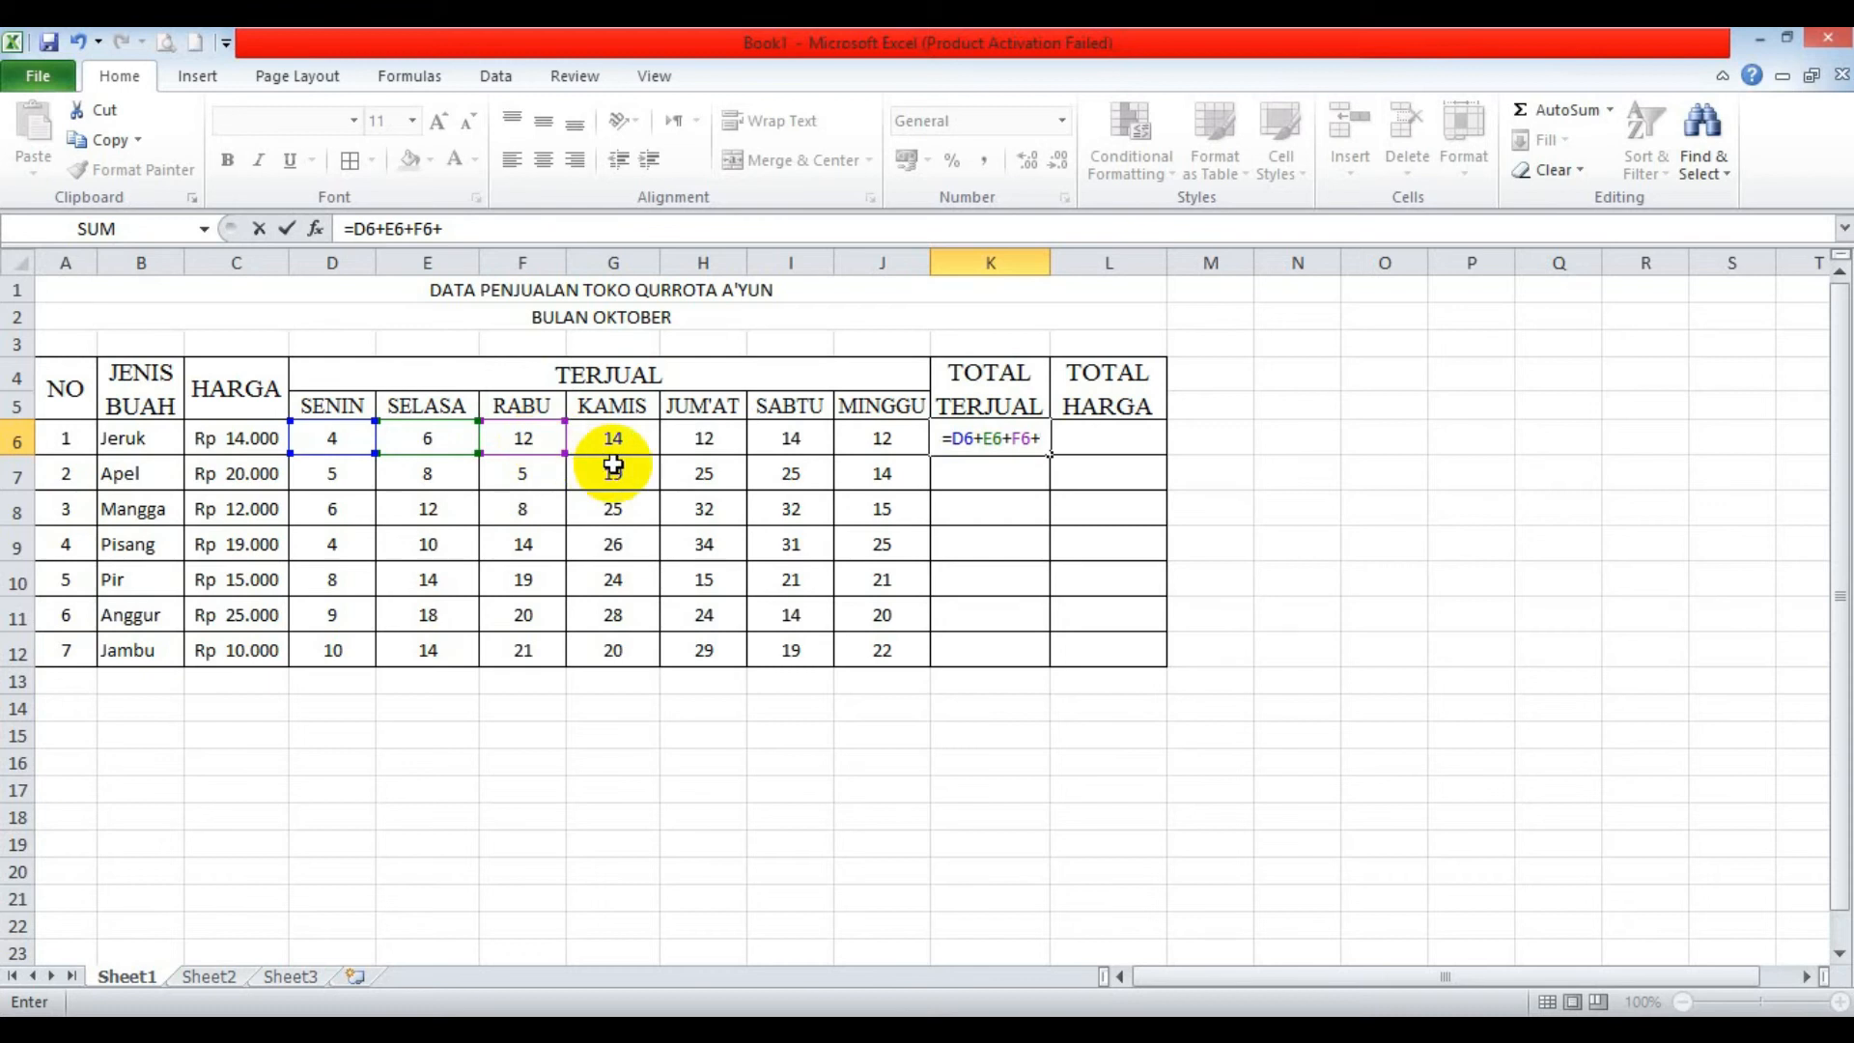
pyautogui.click(635, 440)
pyautogui.write('+')
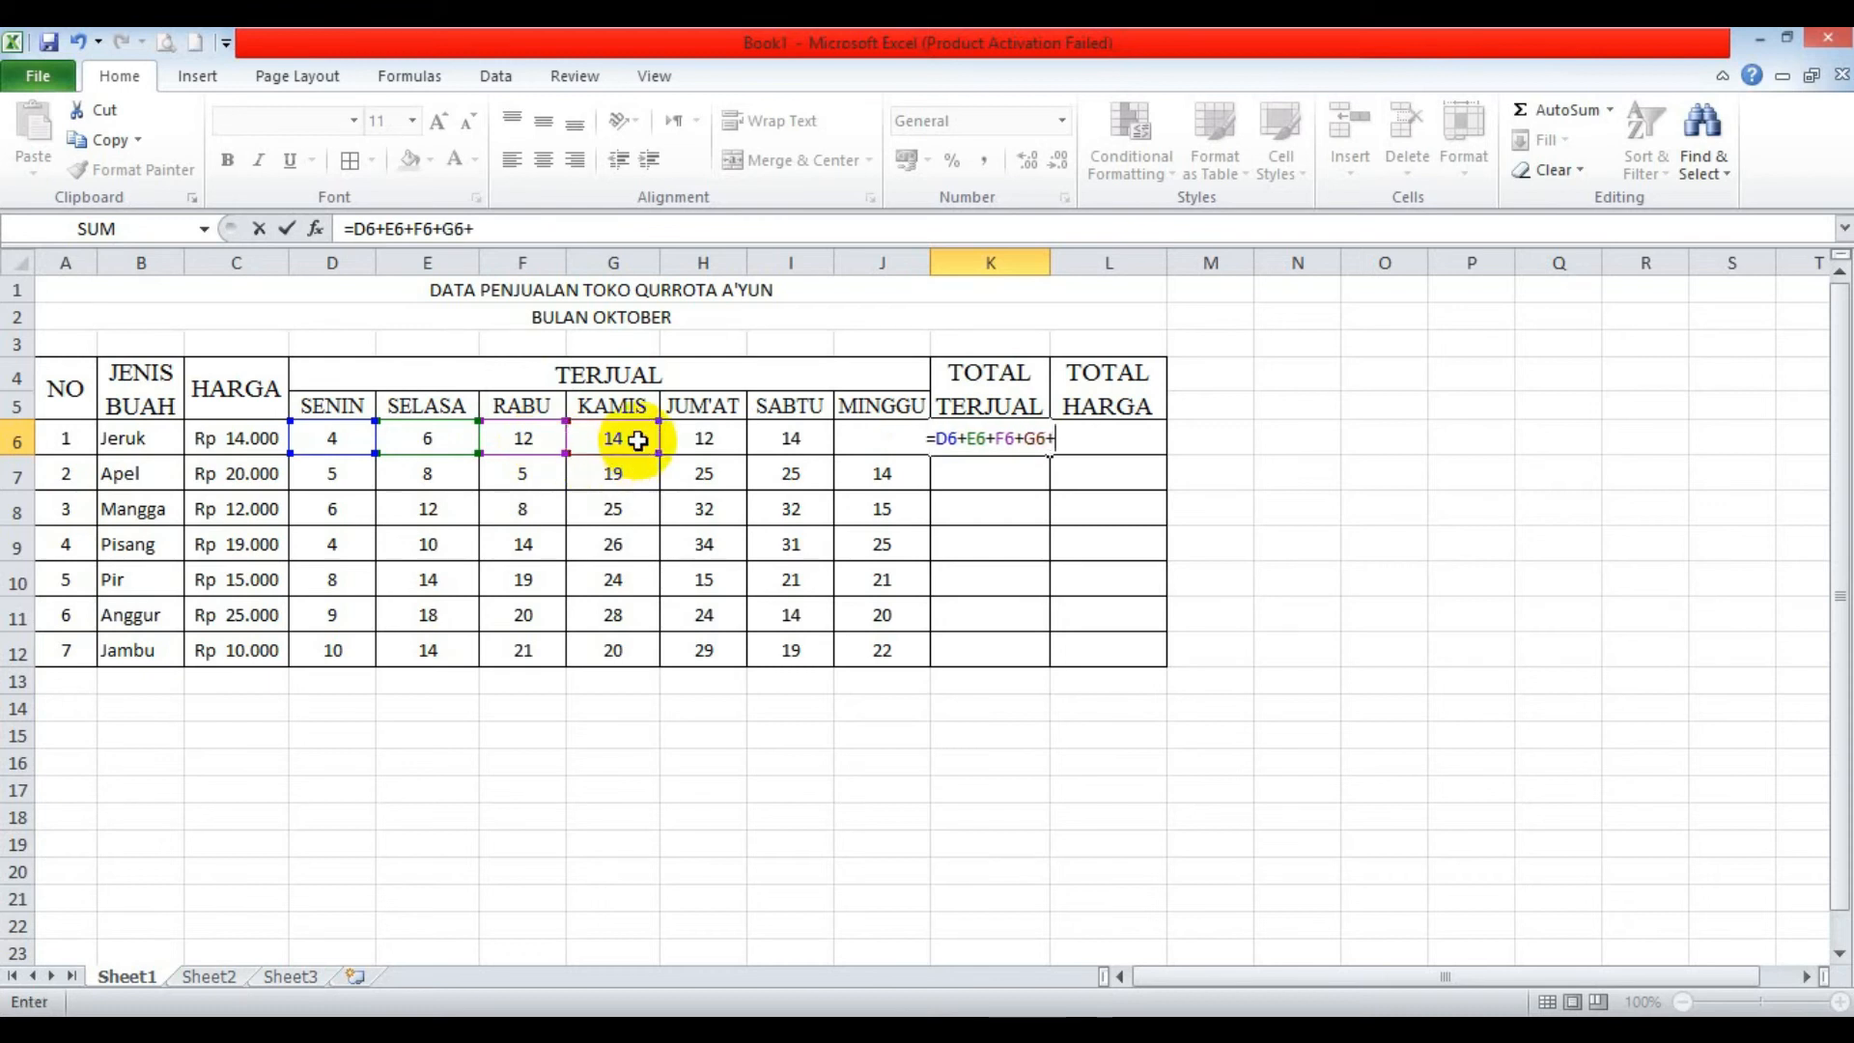
pyautogui.click(713, 441)
pyautogui.write('+')
pyautogui.click(786, 433)
pyautogui.write('+')
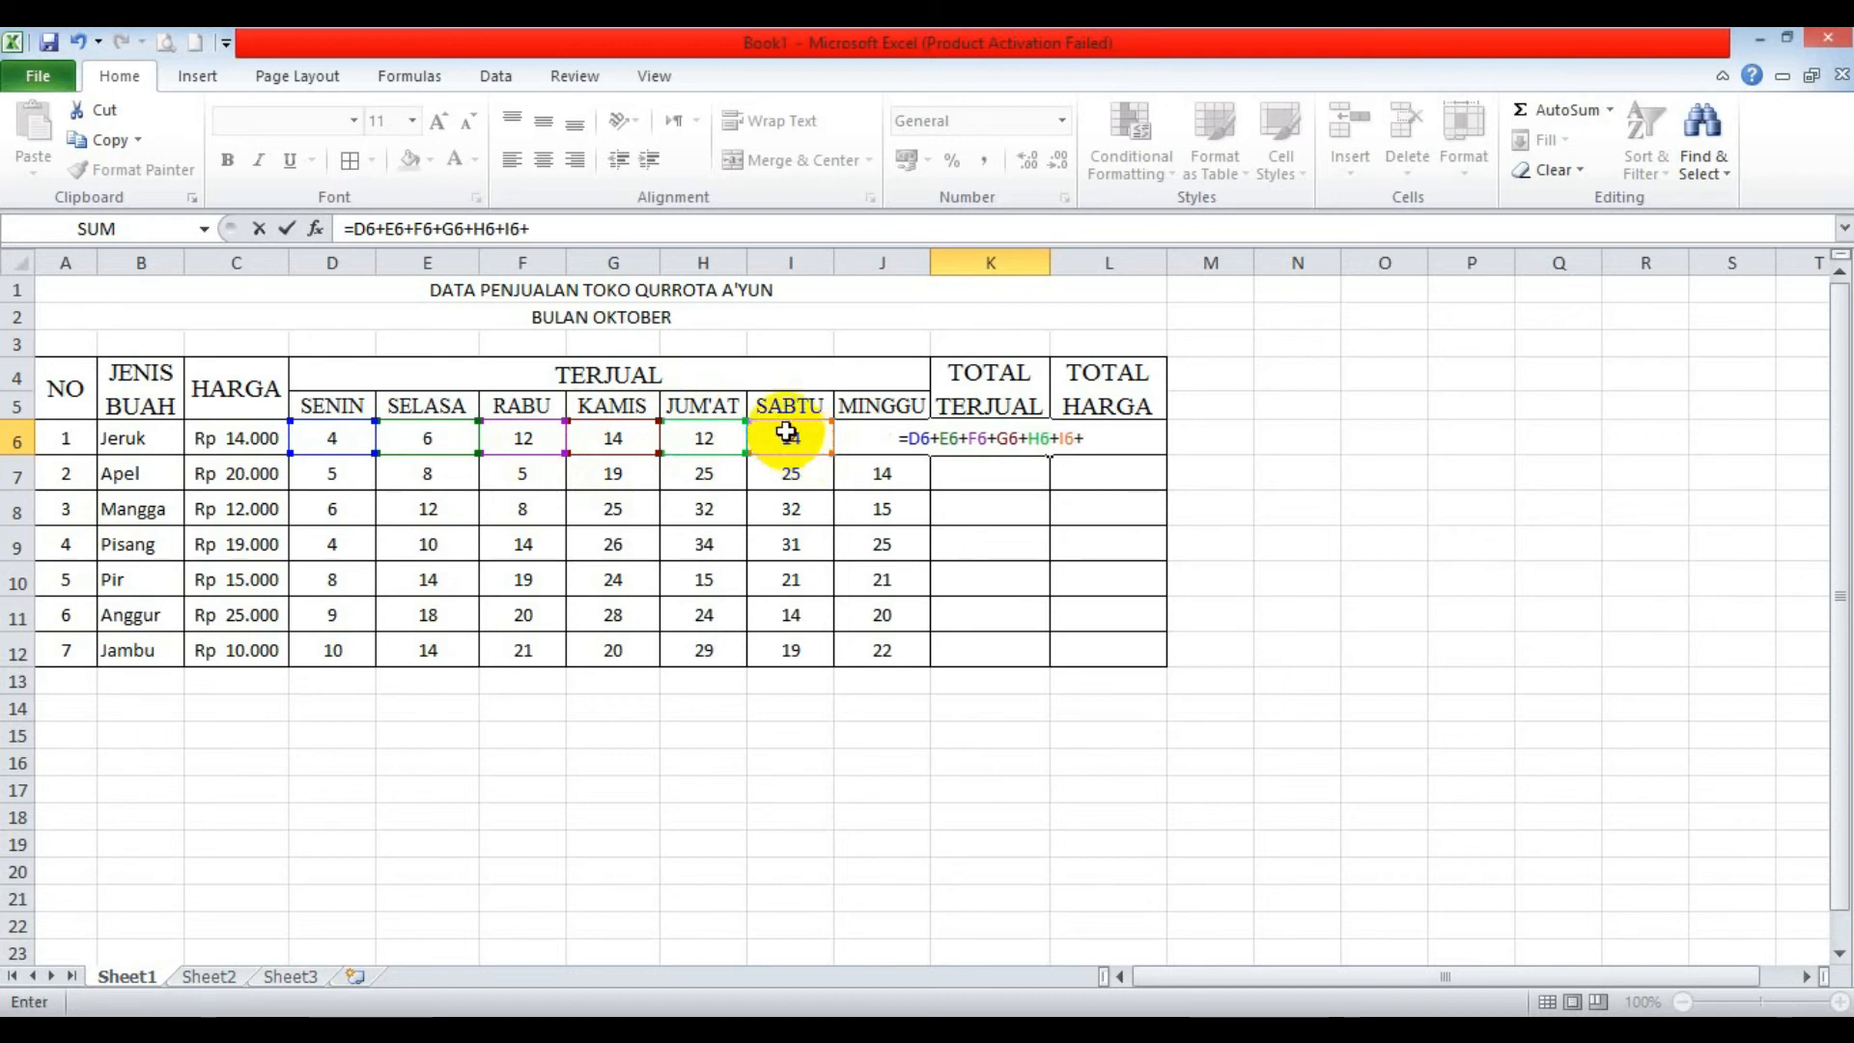
pyautogui.write('j')
pyautogui.press('BackSpace')
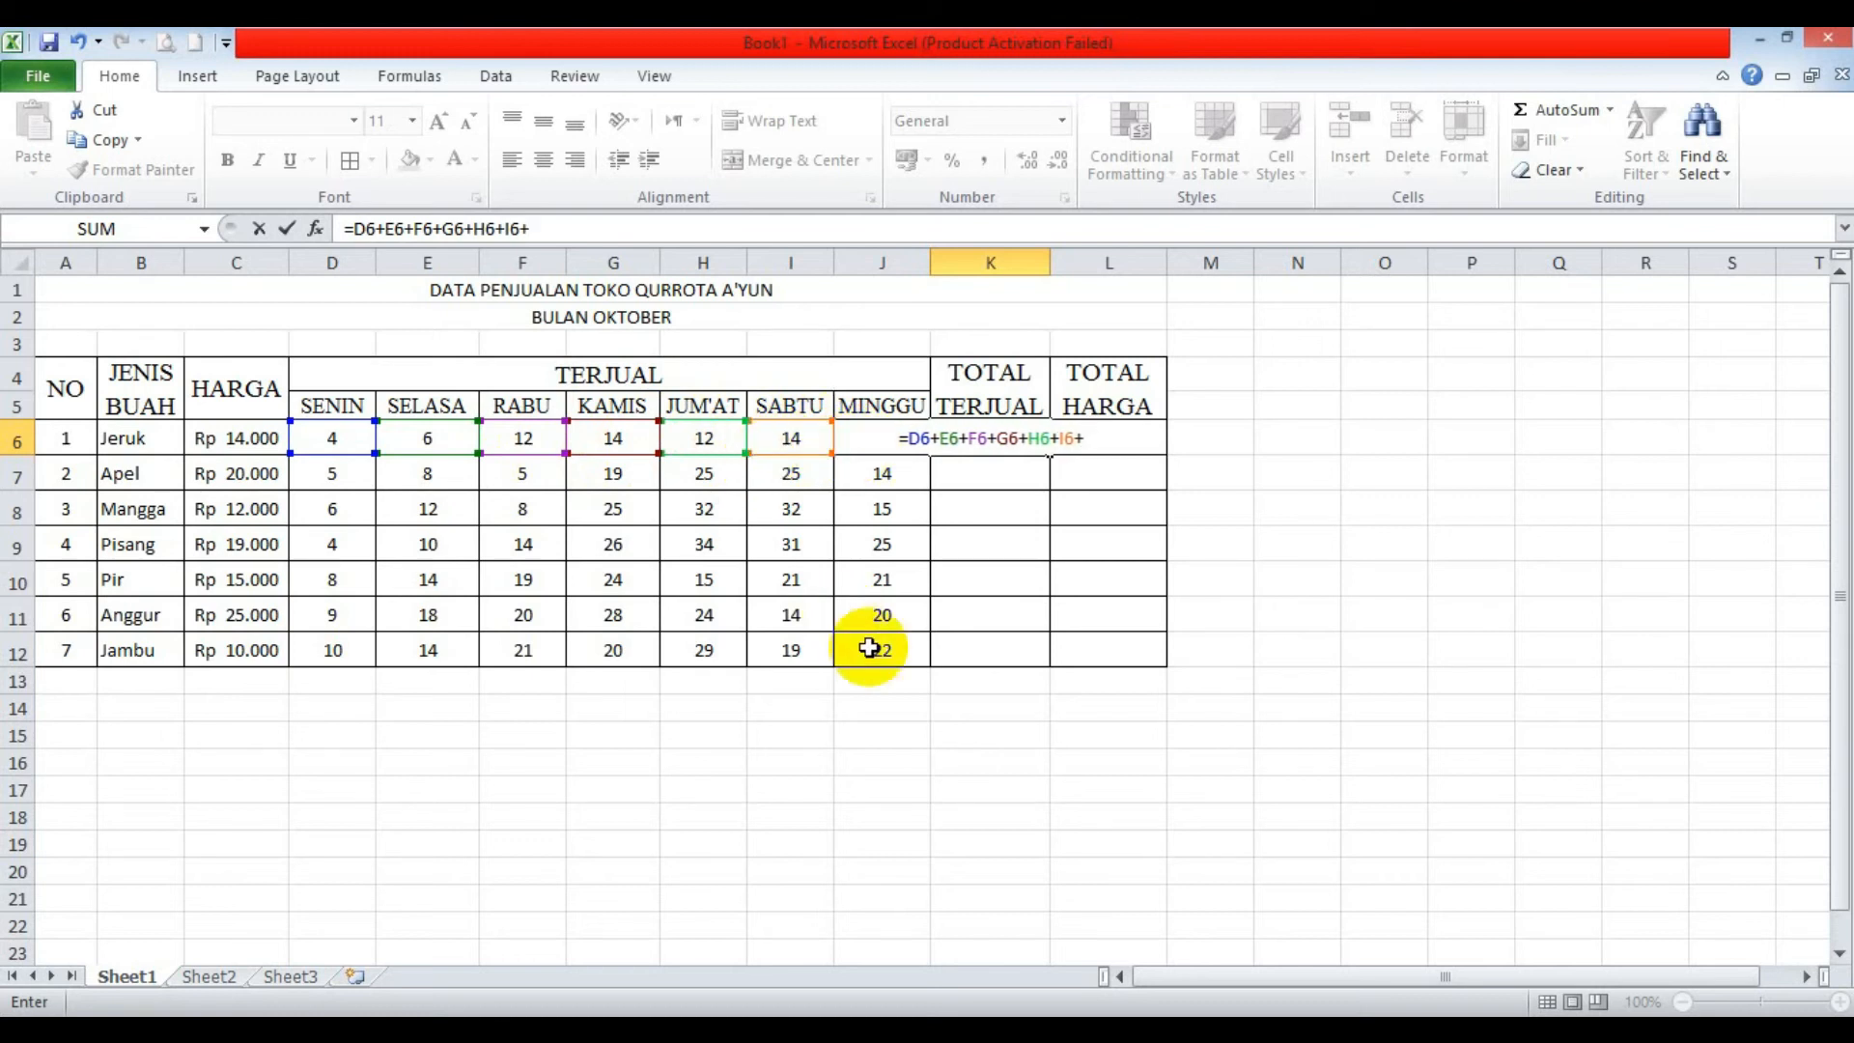
pyautogui.write('J6')
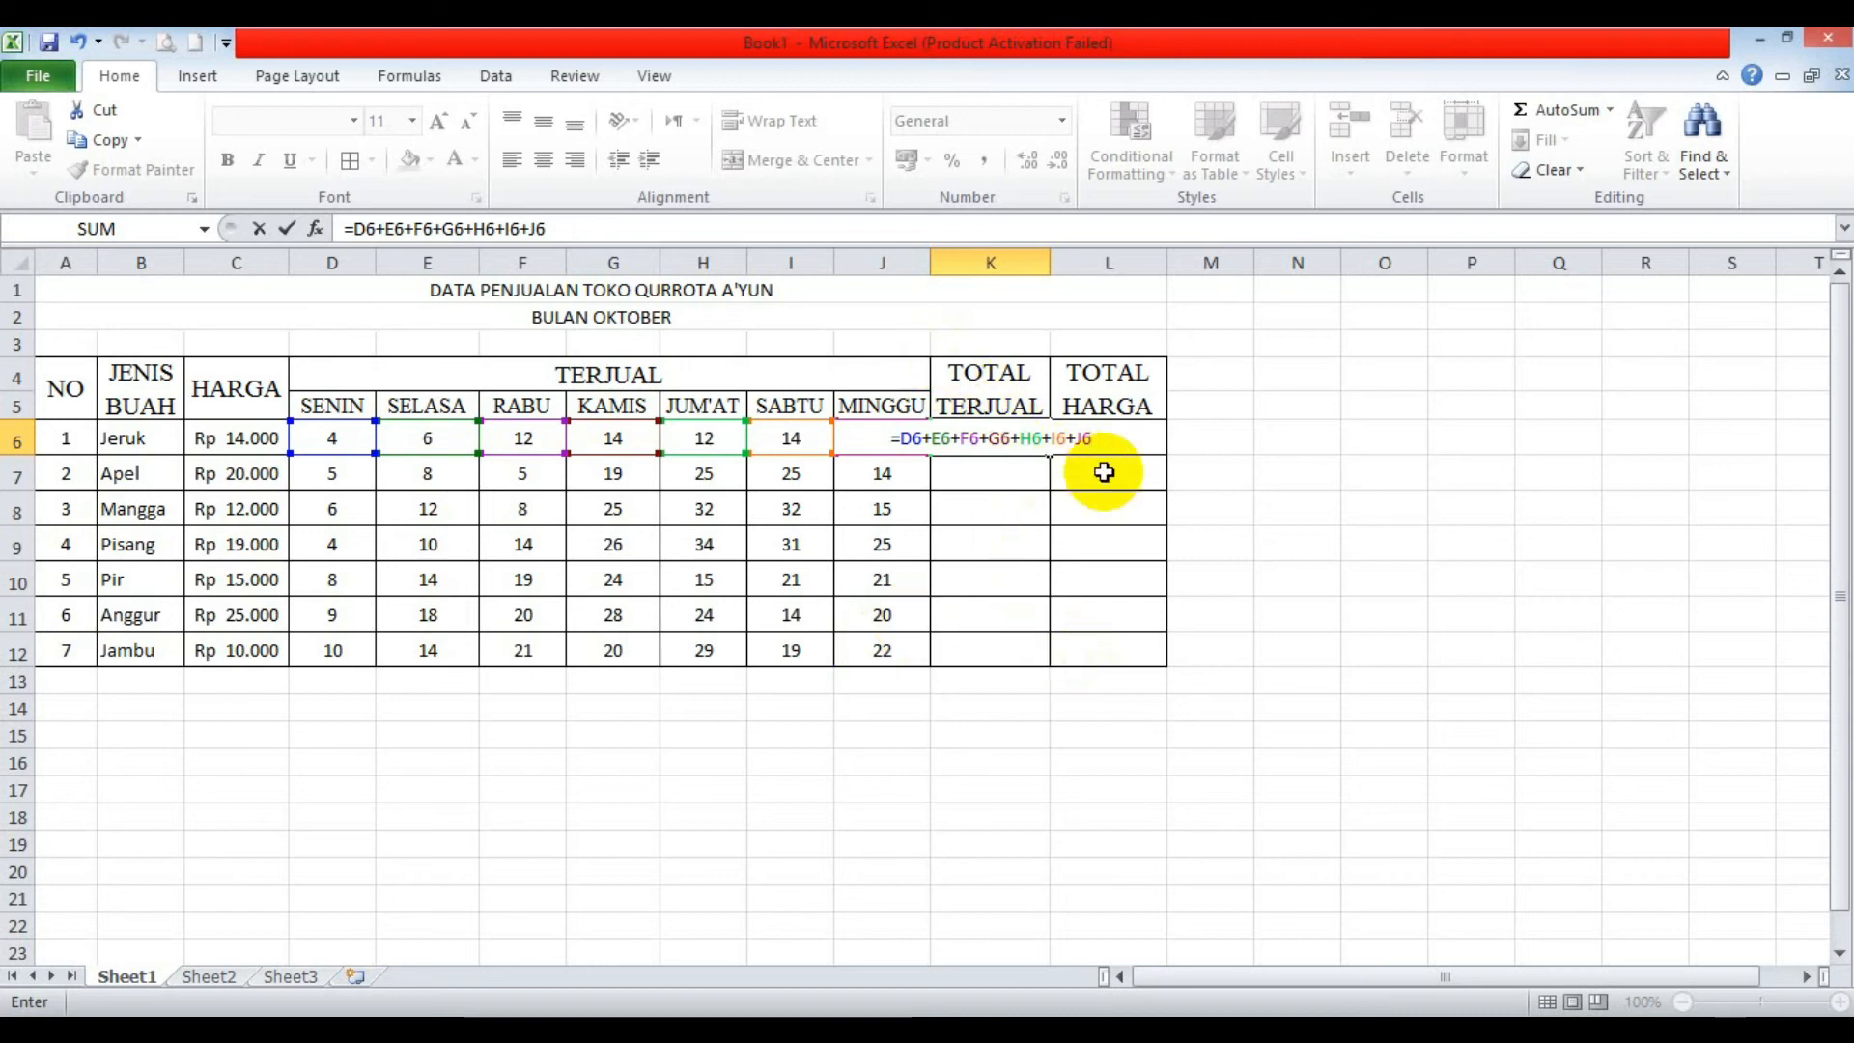
pyautogui.press('Return')
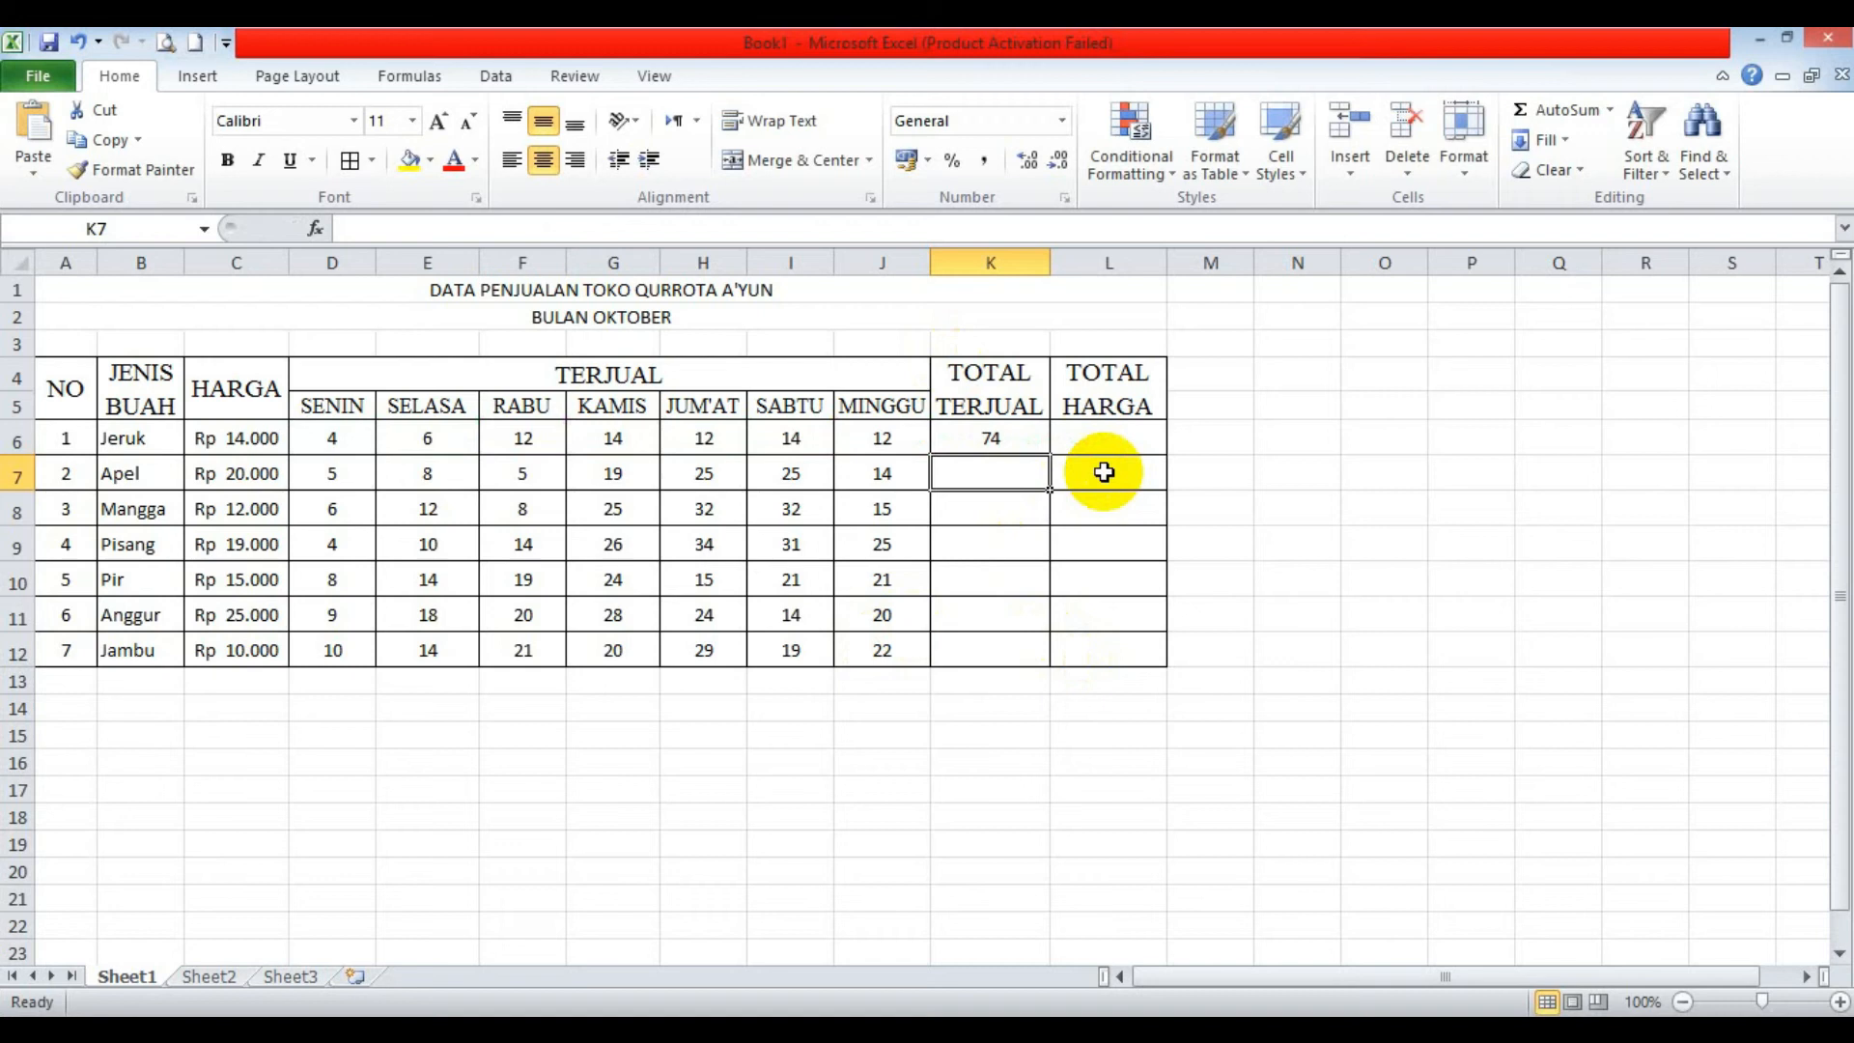
# Fill the TOTAL TERJUAL formula from K6 down to K12 for all the remaining fruits.
pyautogui.click(1020, 442)
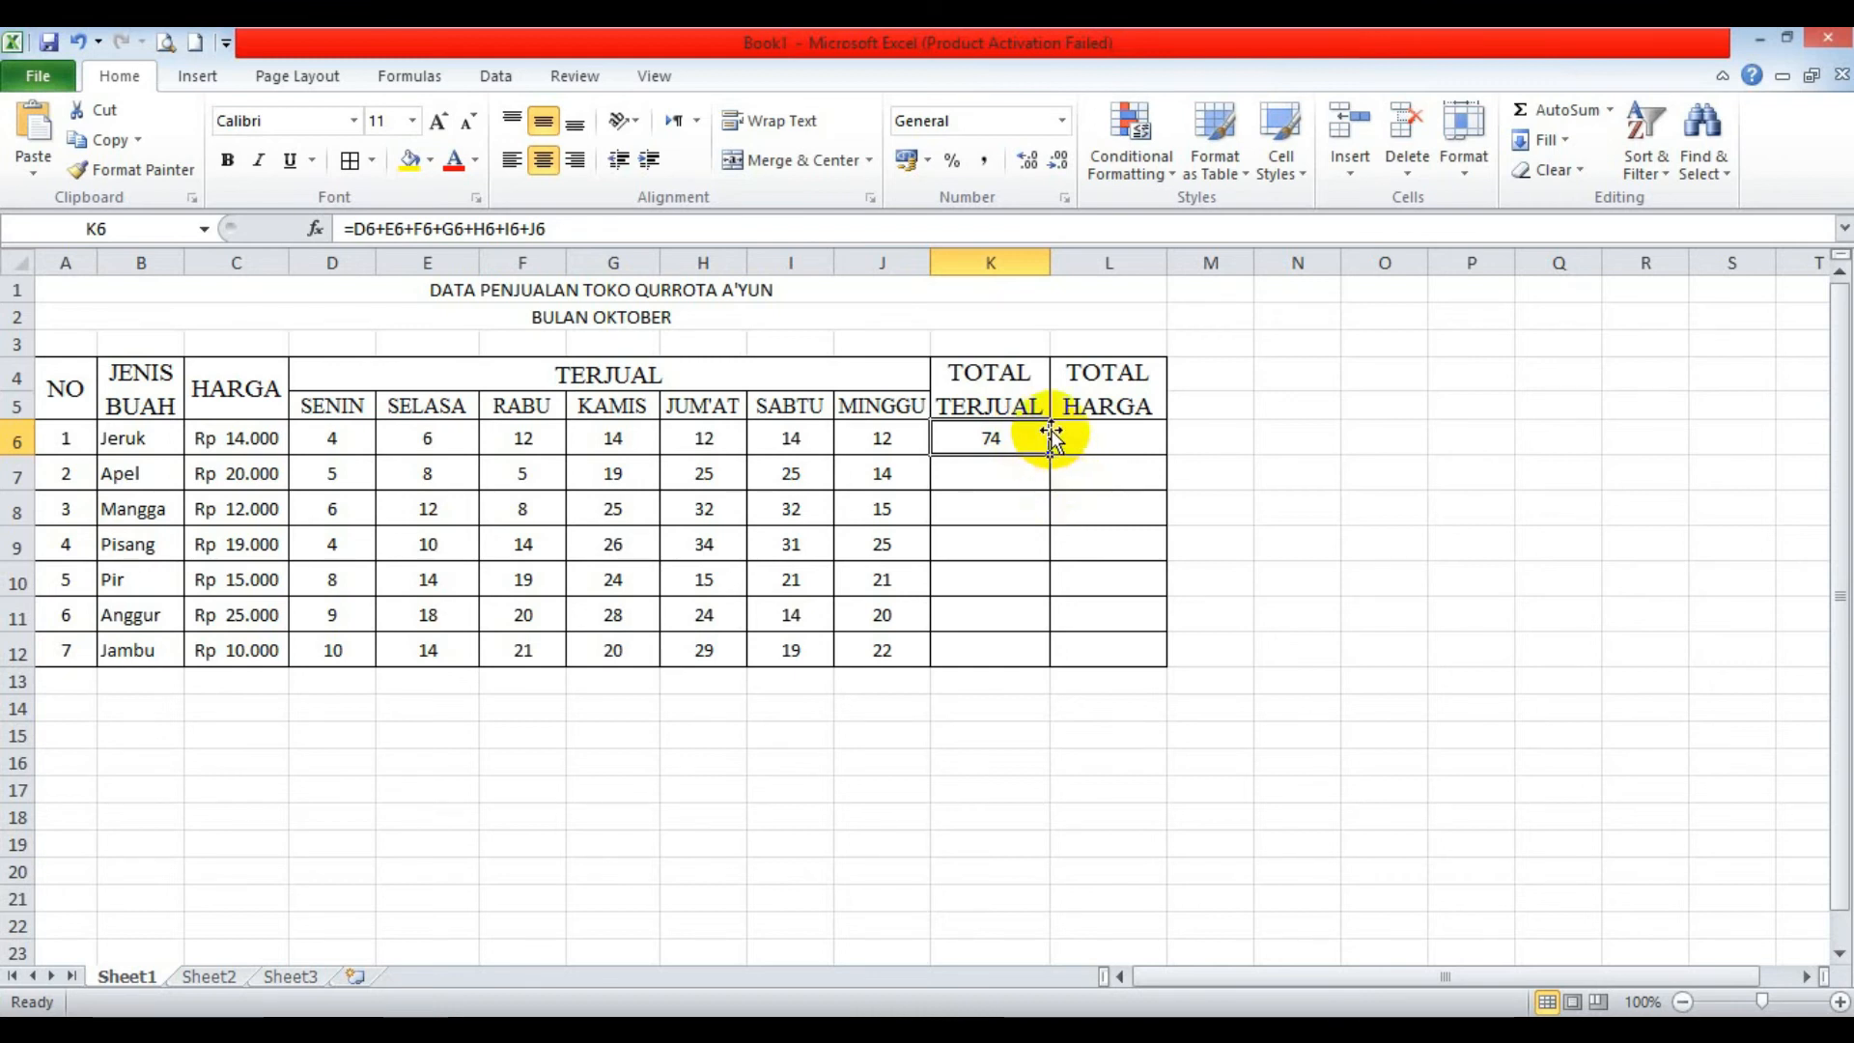
pyautogui.click(999, 650)
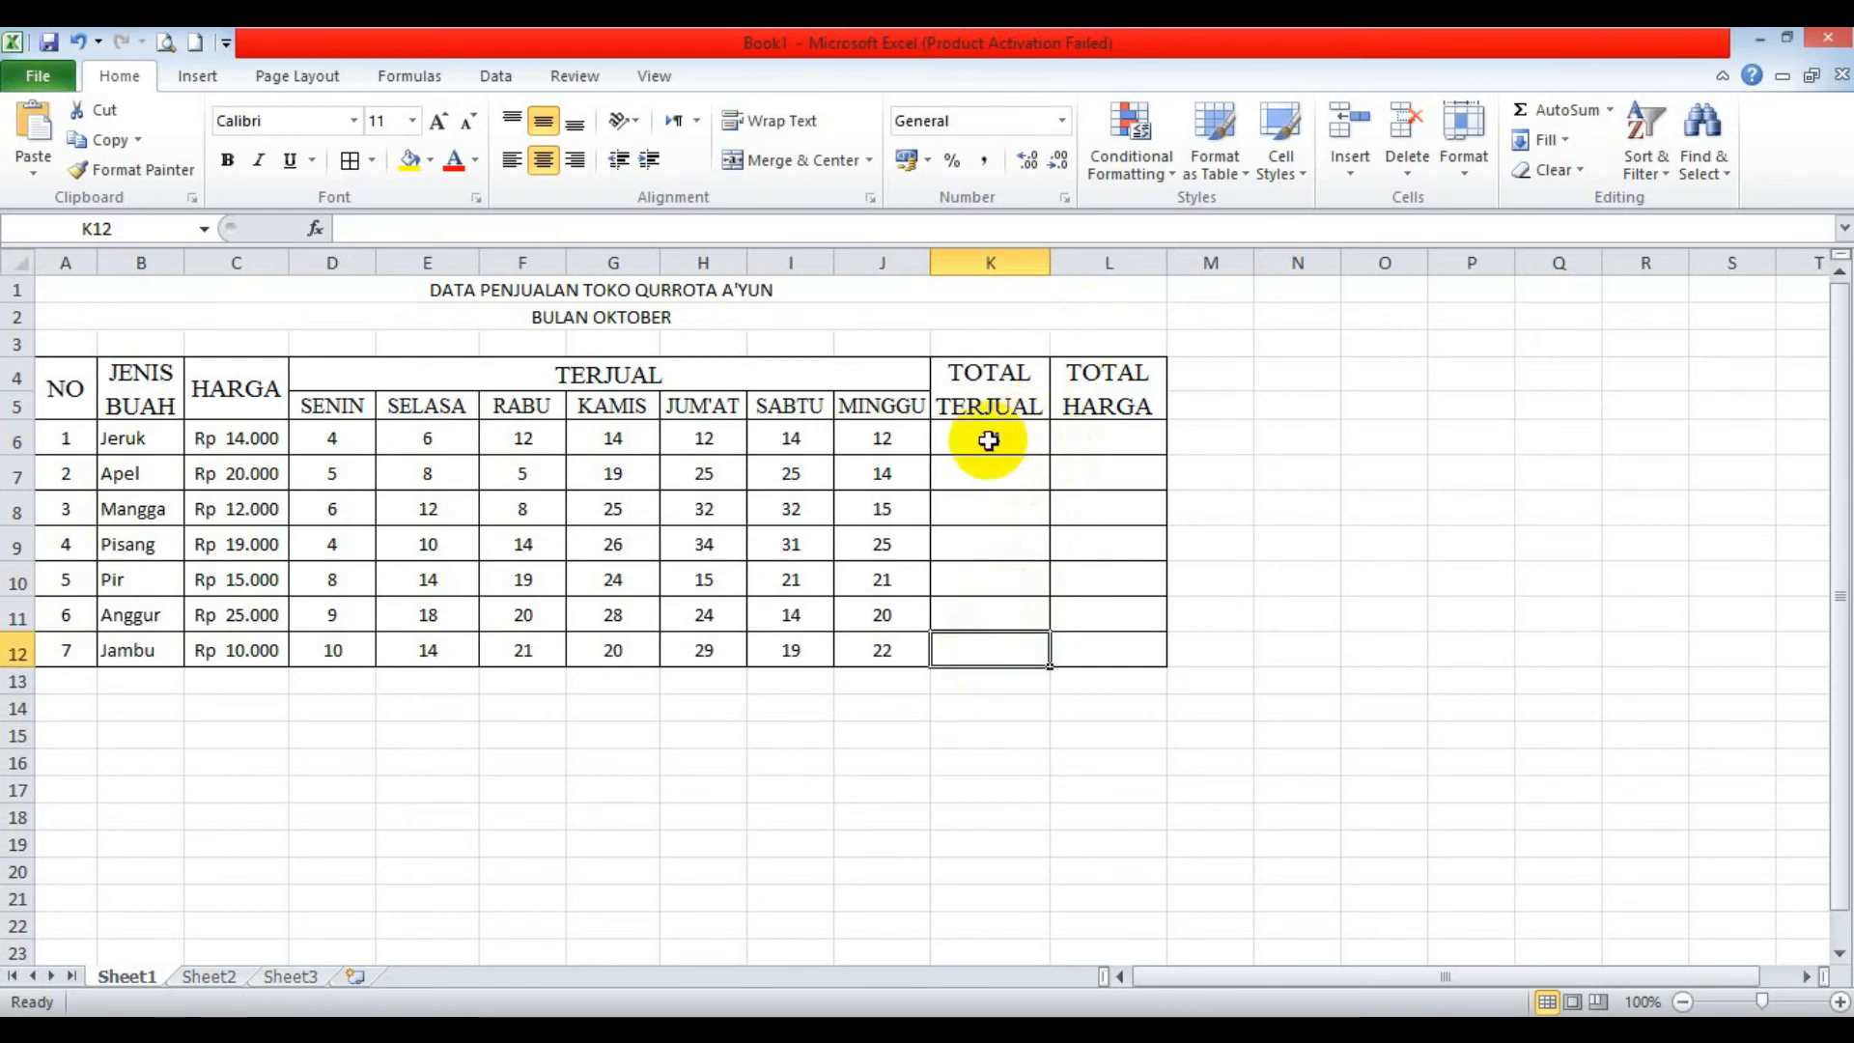
pyautogui.click(988, 441)
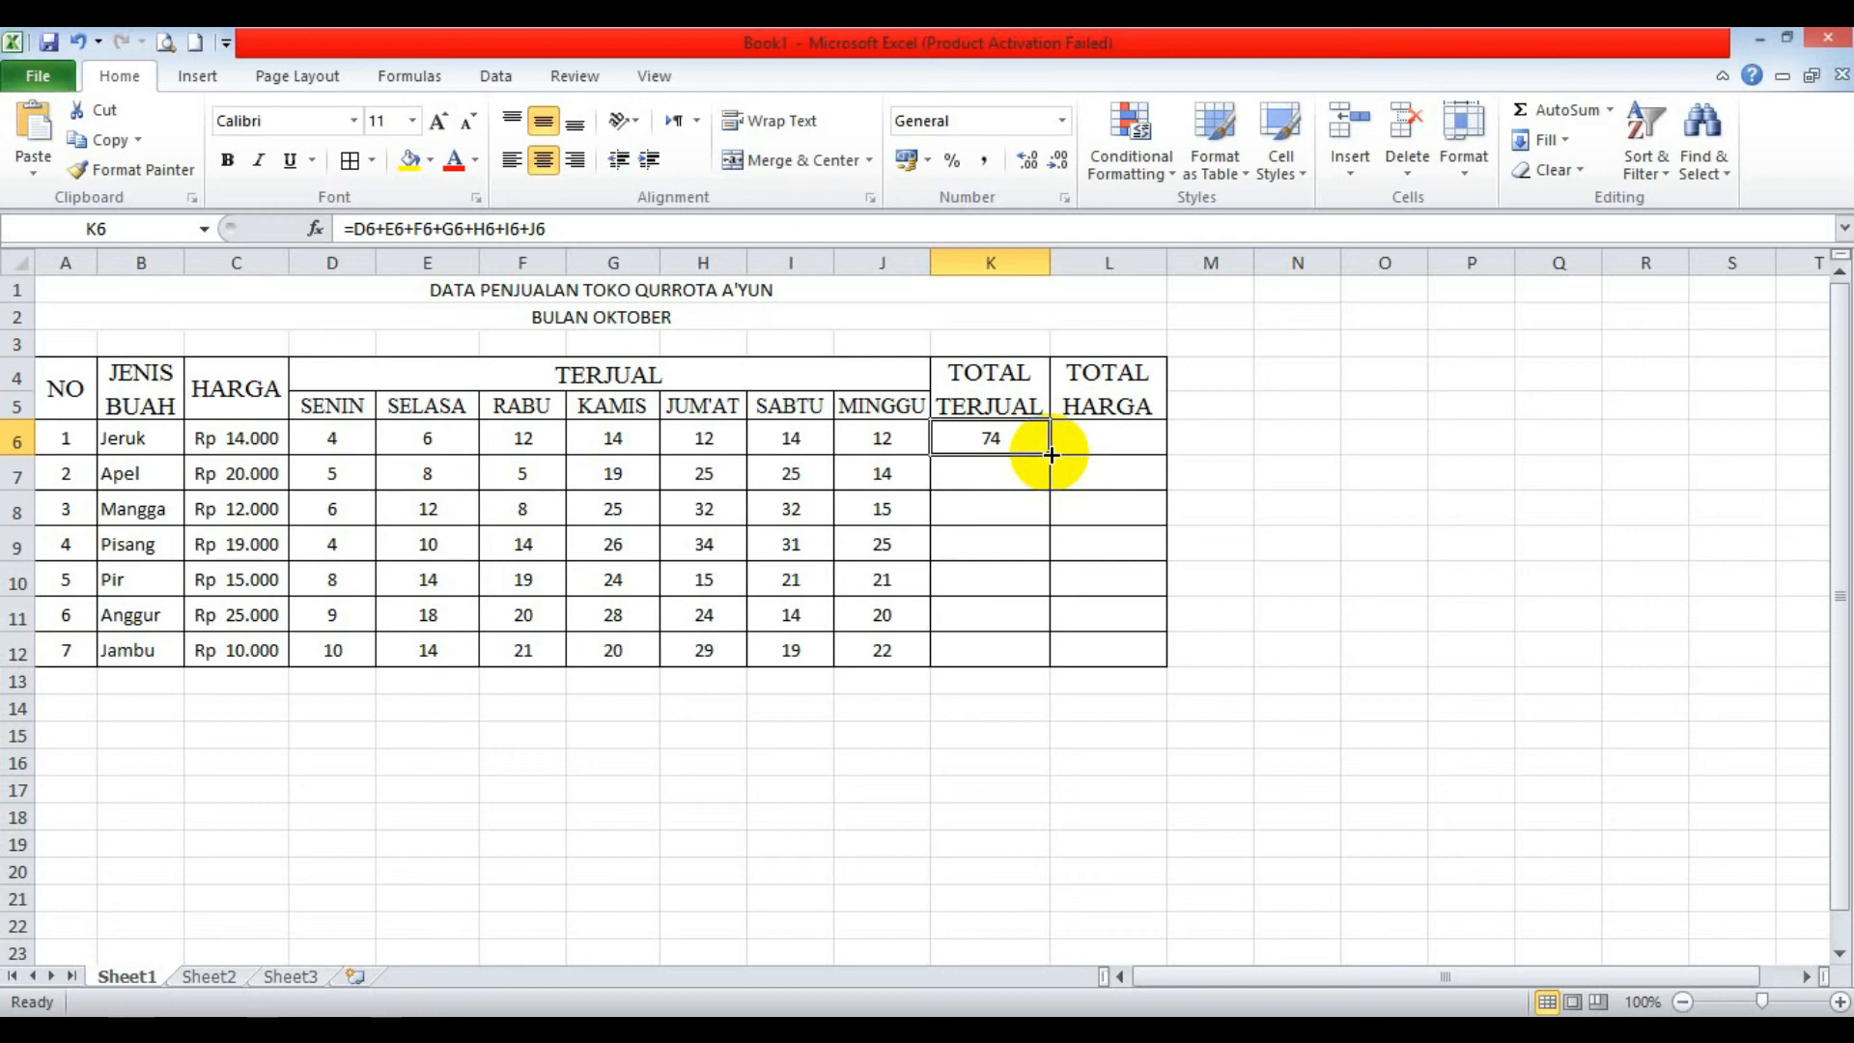
pyautogui.hotkey('ctrl', 'F5')
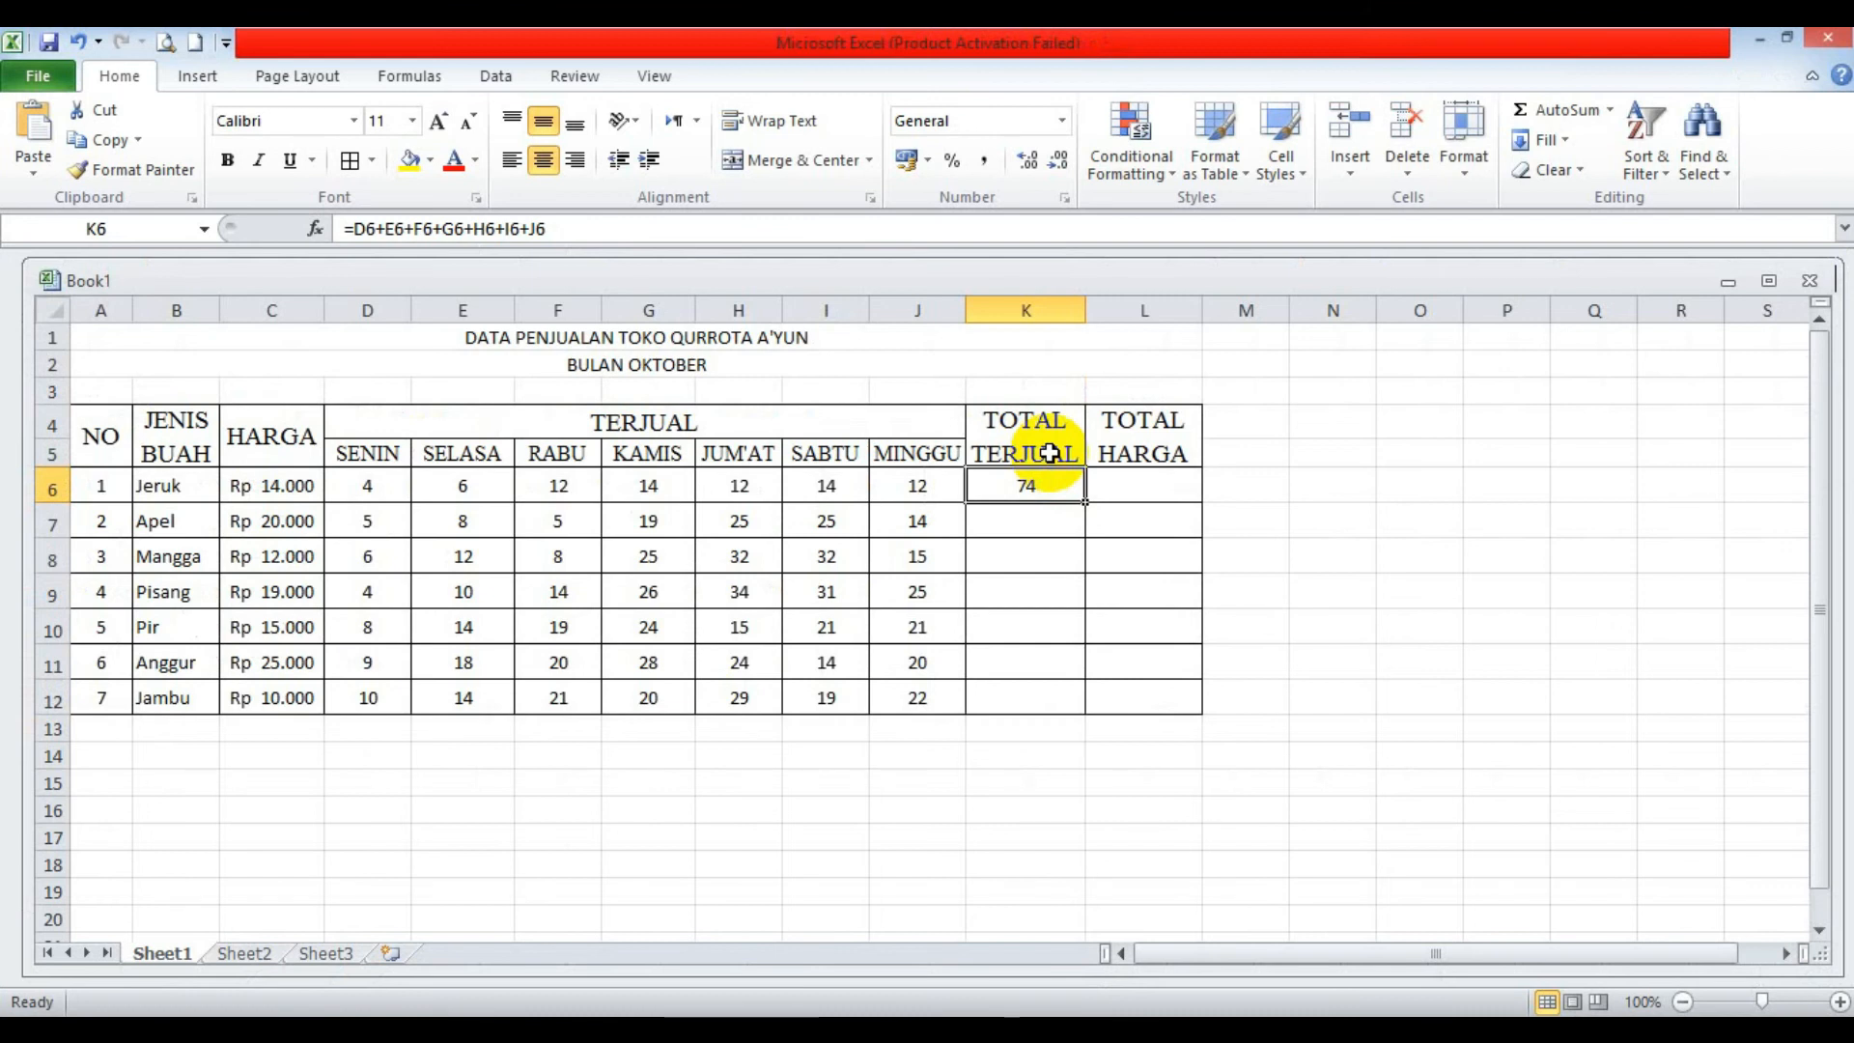
pyautogui.click(1766, 282)
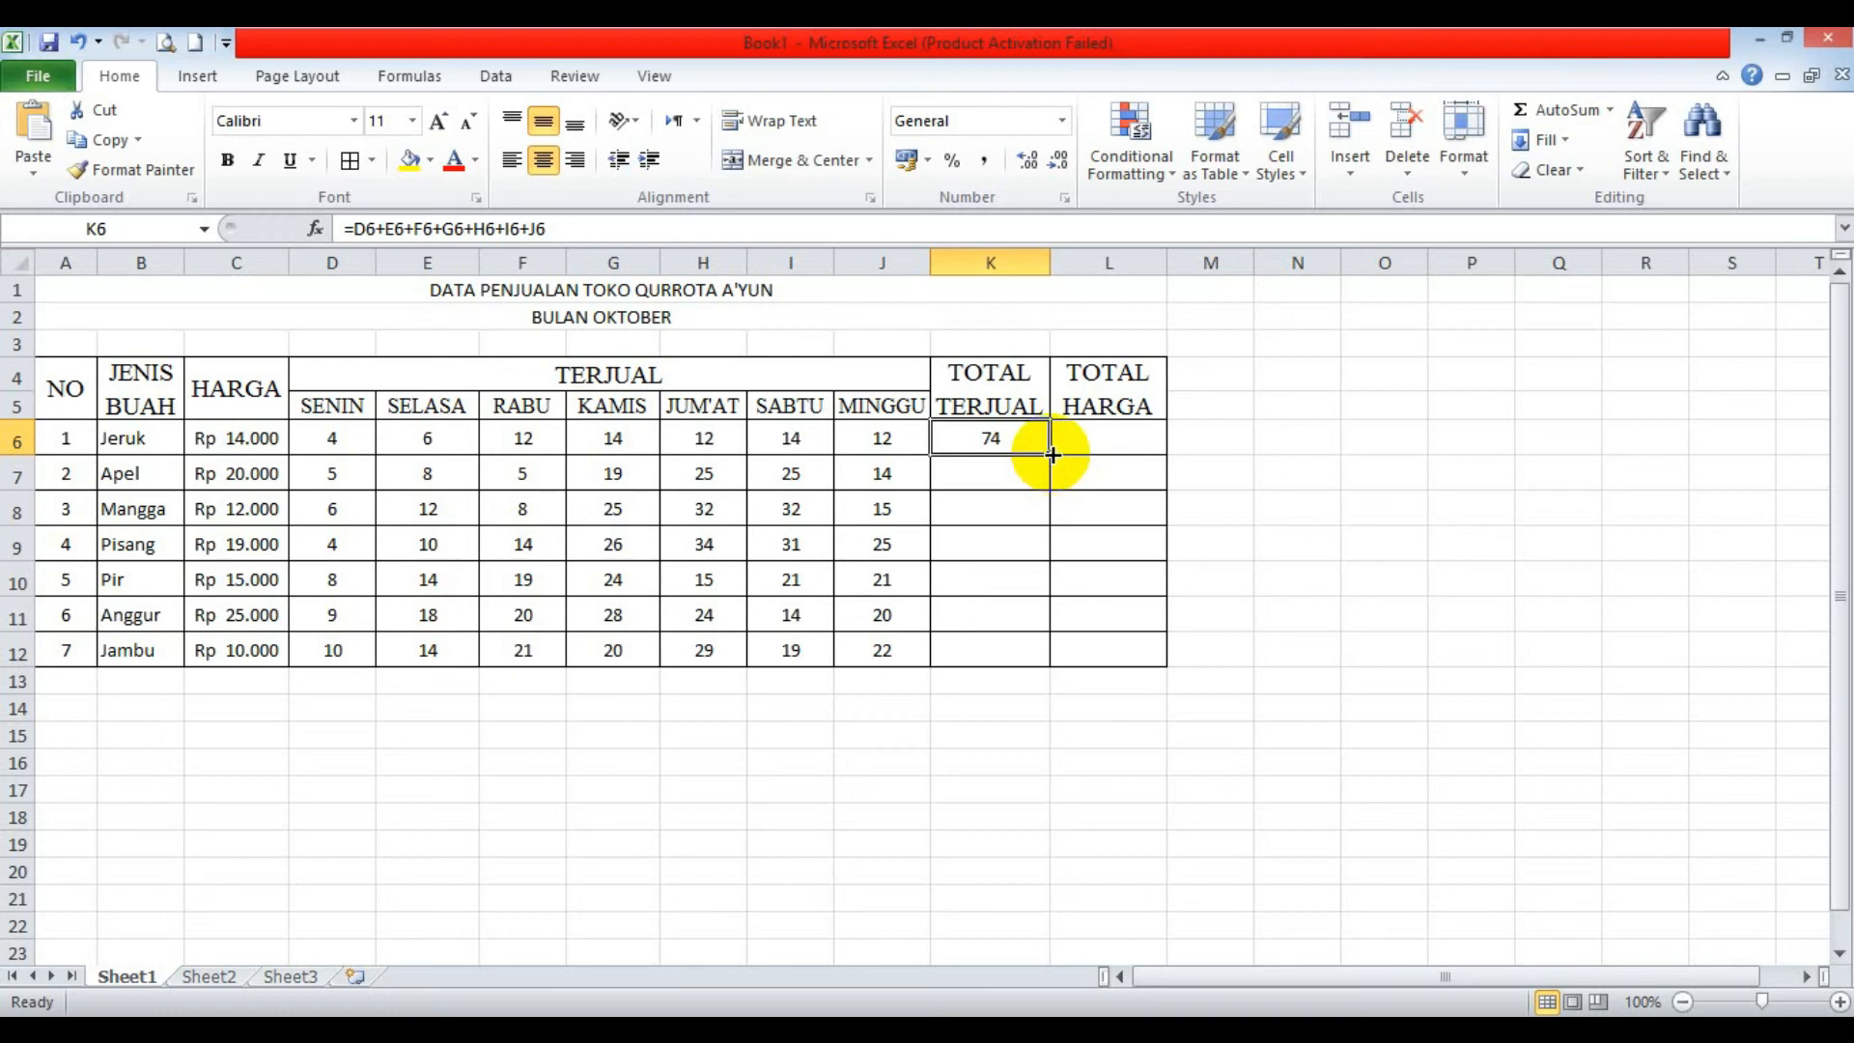
pyautogui.moveTo(1051, 454); pyautogui.dragTo(1052, 454)
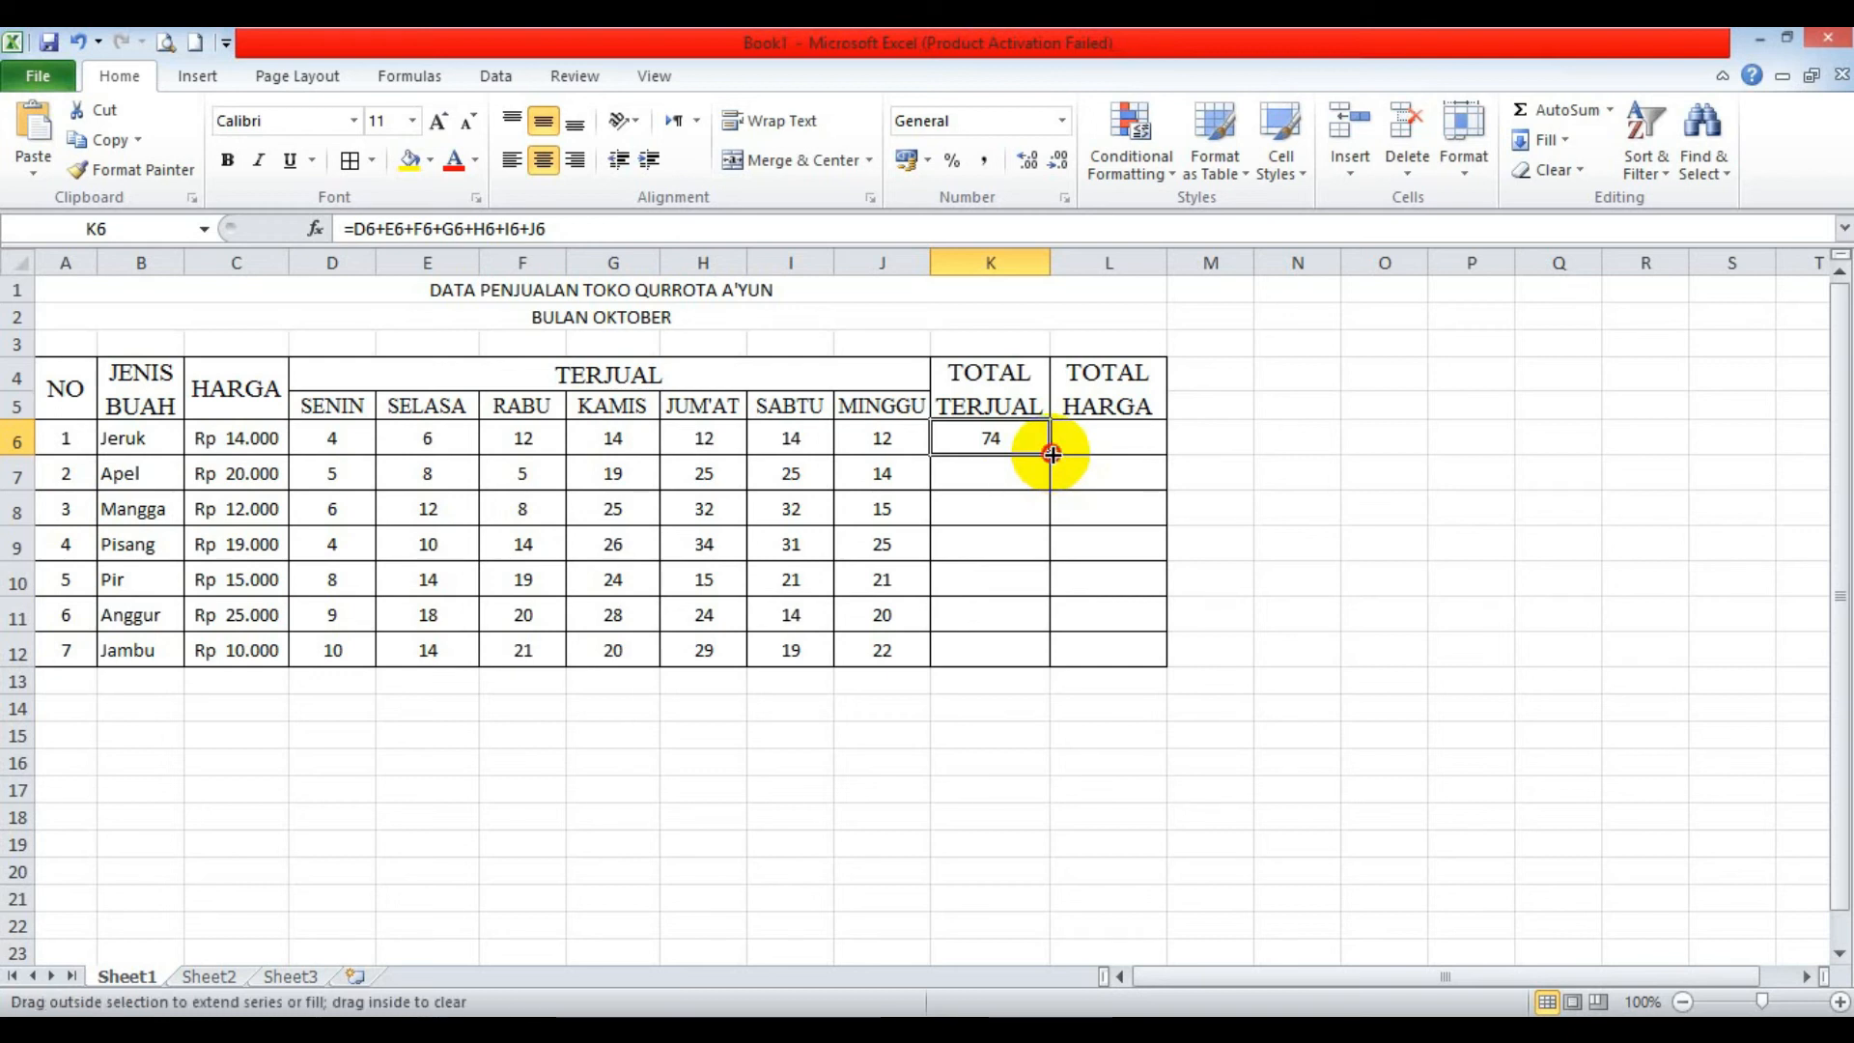
pyautogui.moveTo(1051, 454); pyautogui.dragTo(1033, 653)
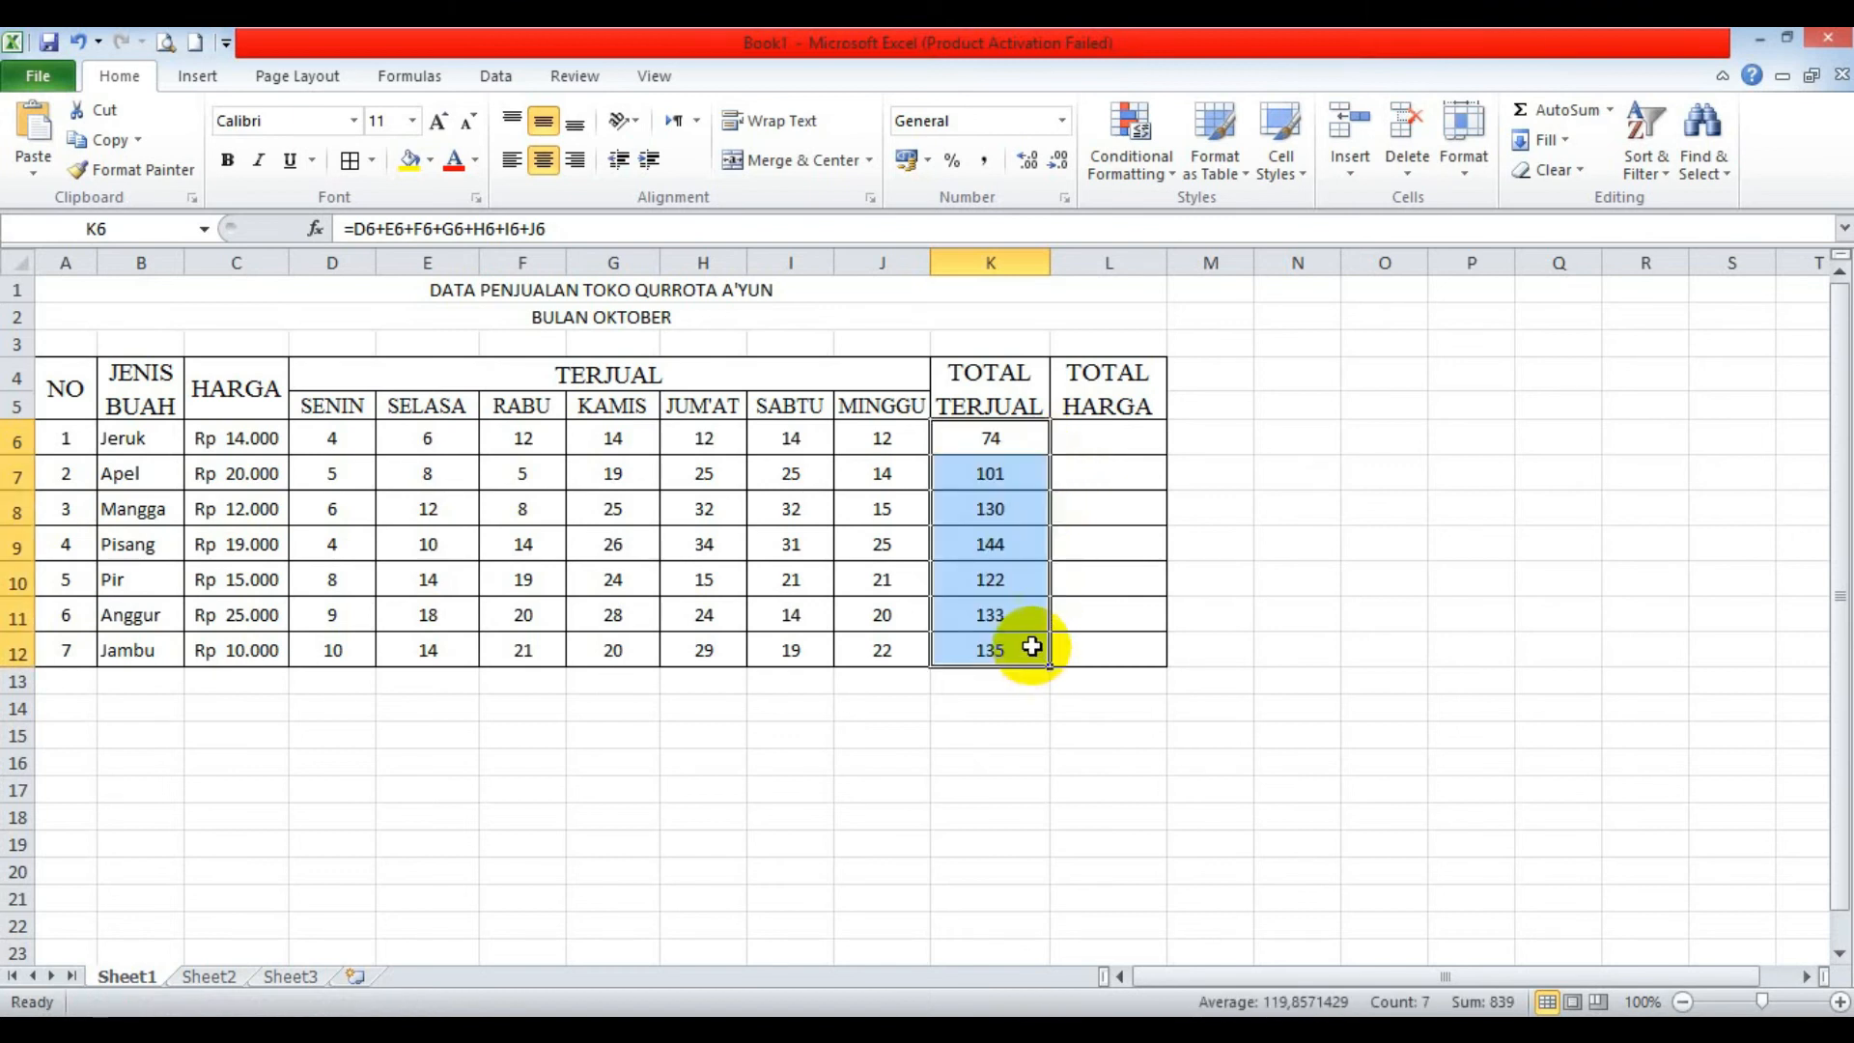
pyautogui.click(963, 476)
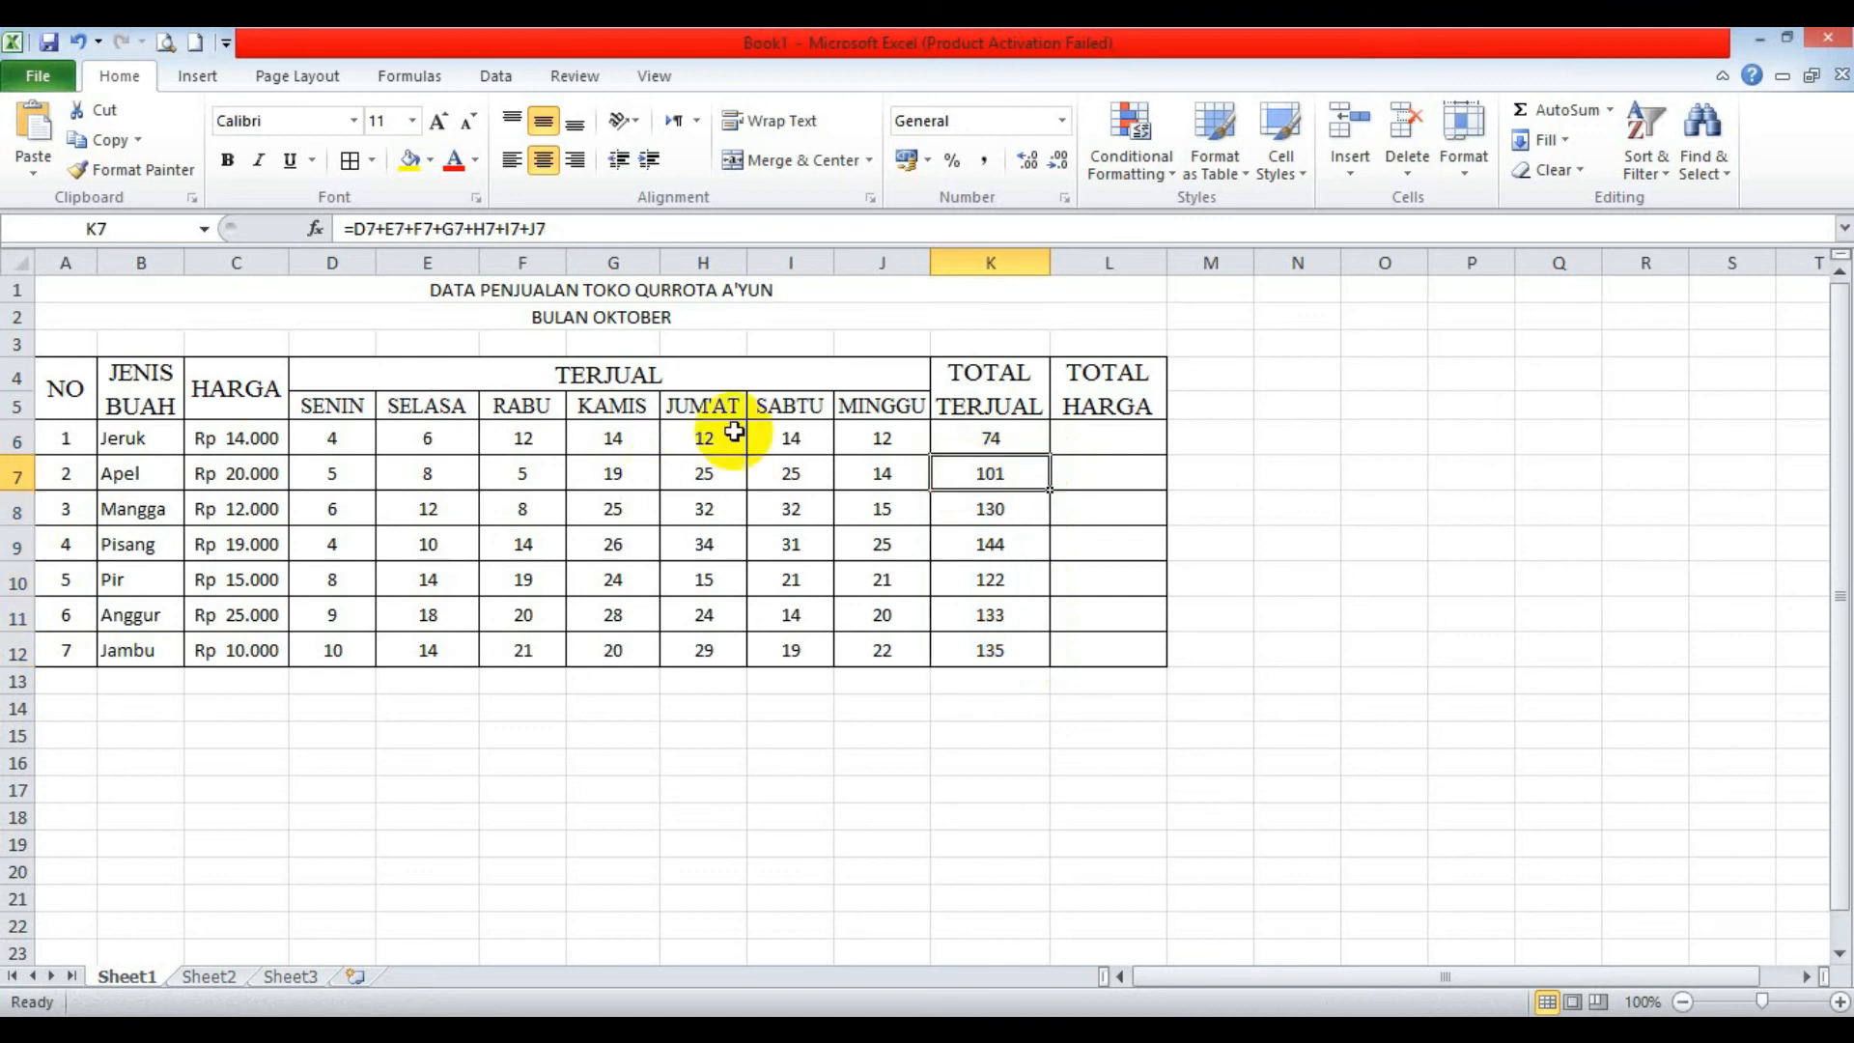
# Enter the TOTAL HARGA formula =C6*K6 for Jeruk in L6.
pyautogui.click(1125, 433)
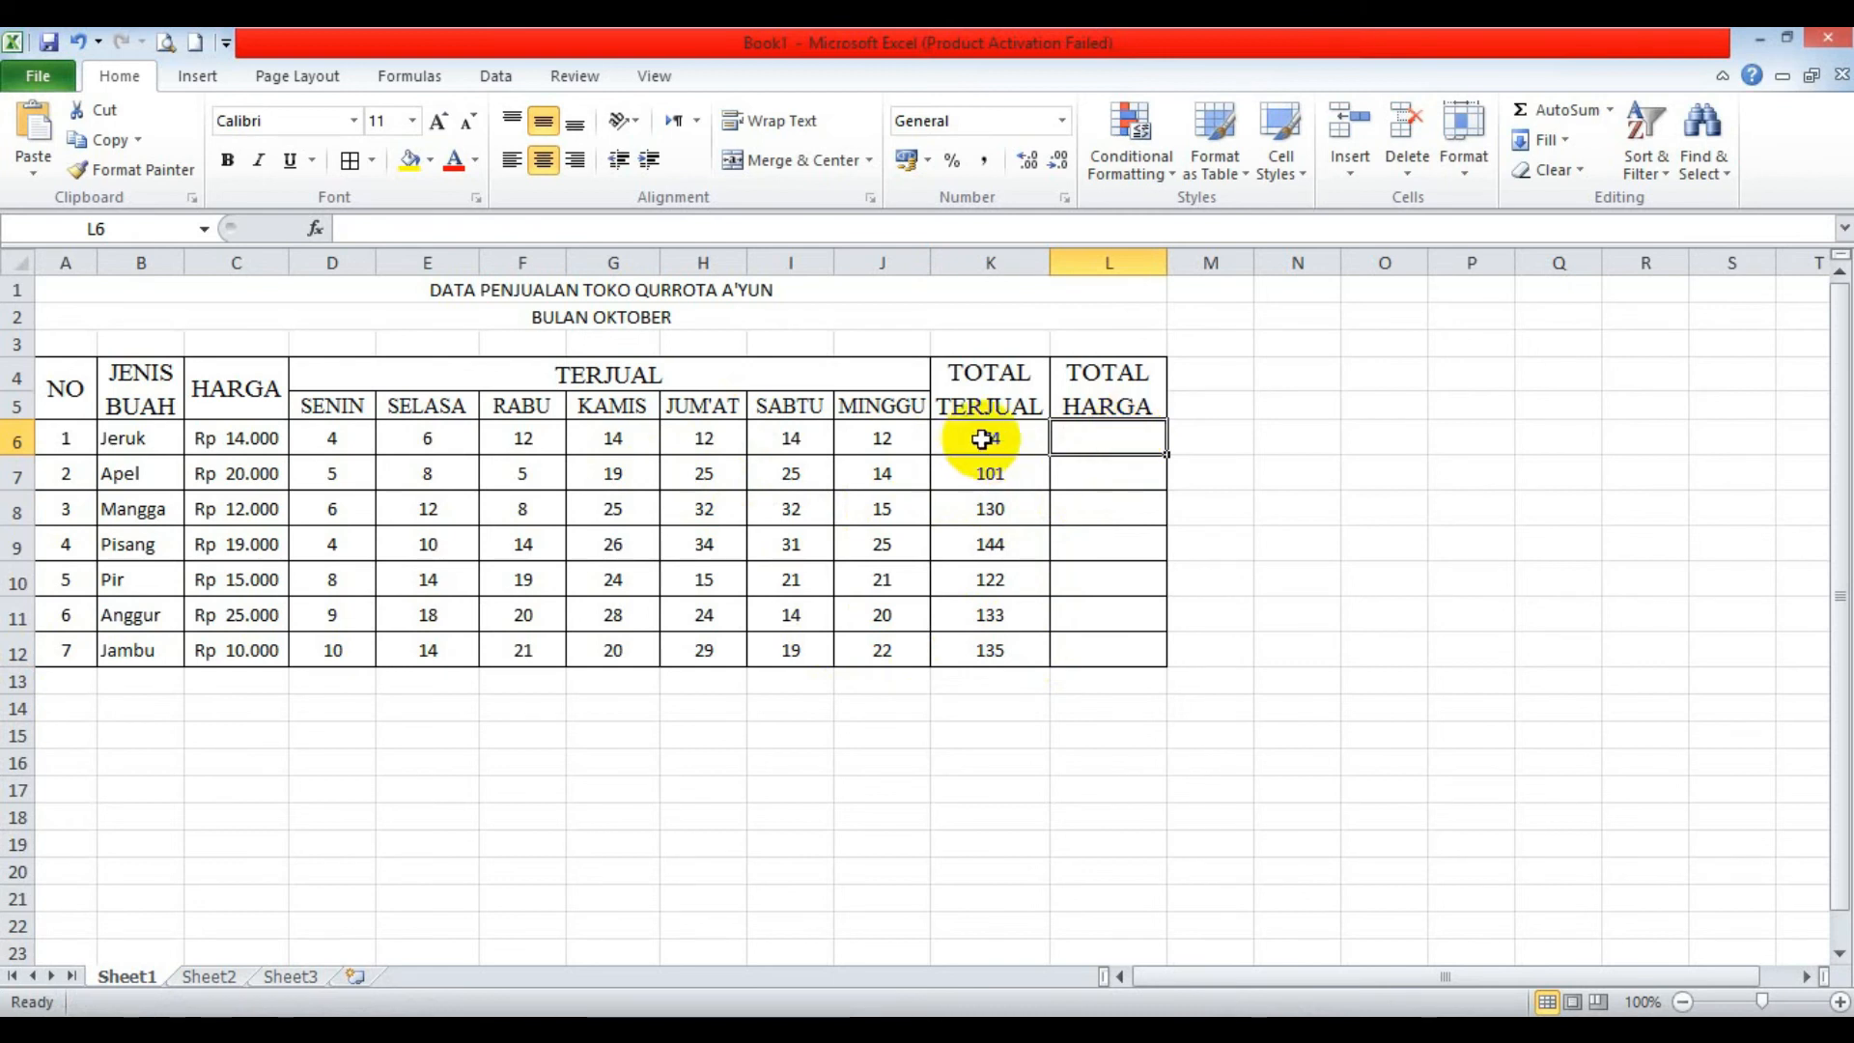
pyautogui.click(1001, 439)
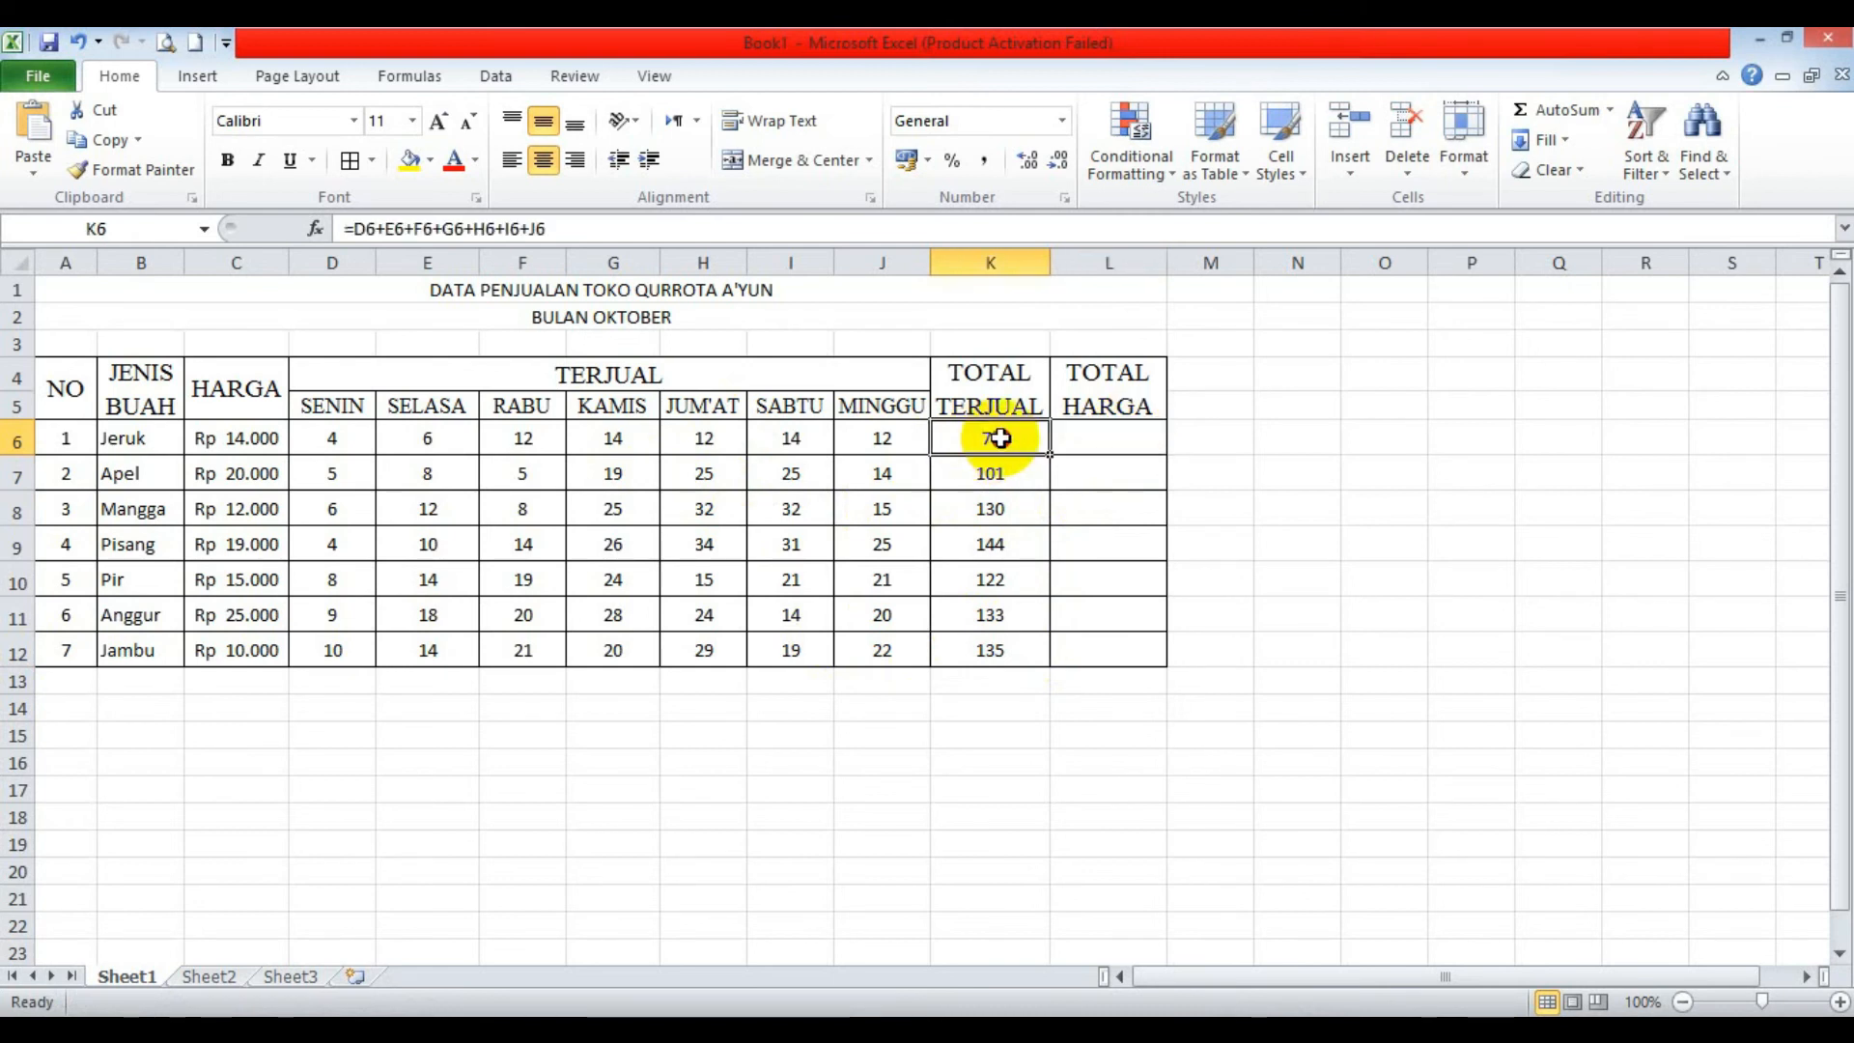
pyautogui.click(1099, 433)
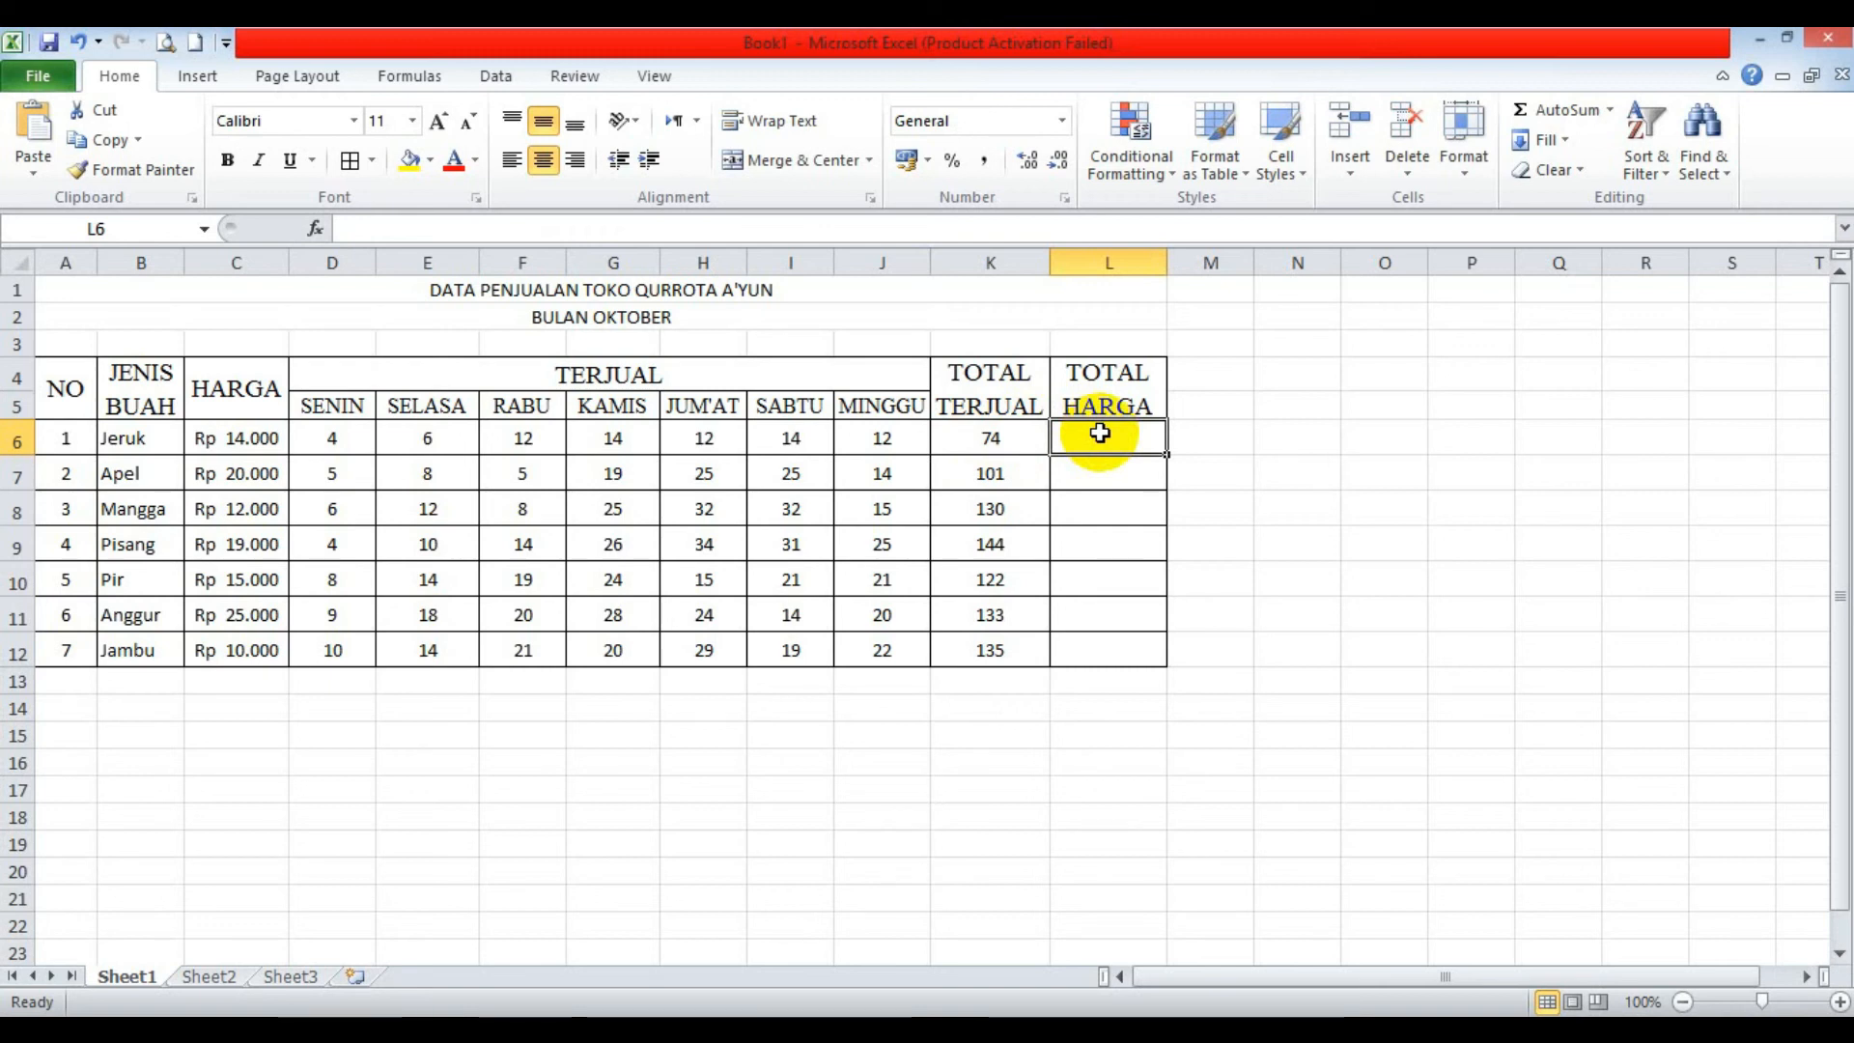
pyautogui.write('=')
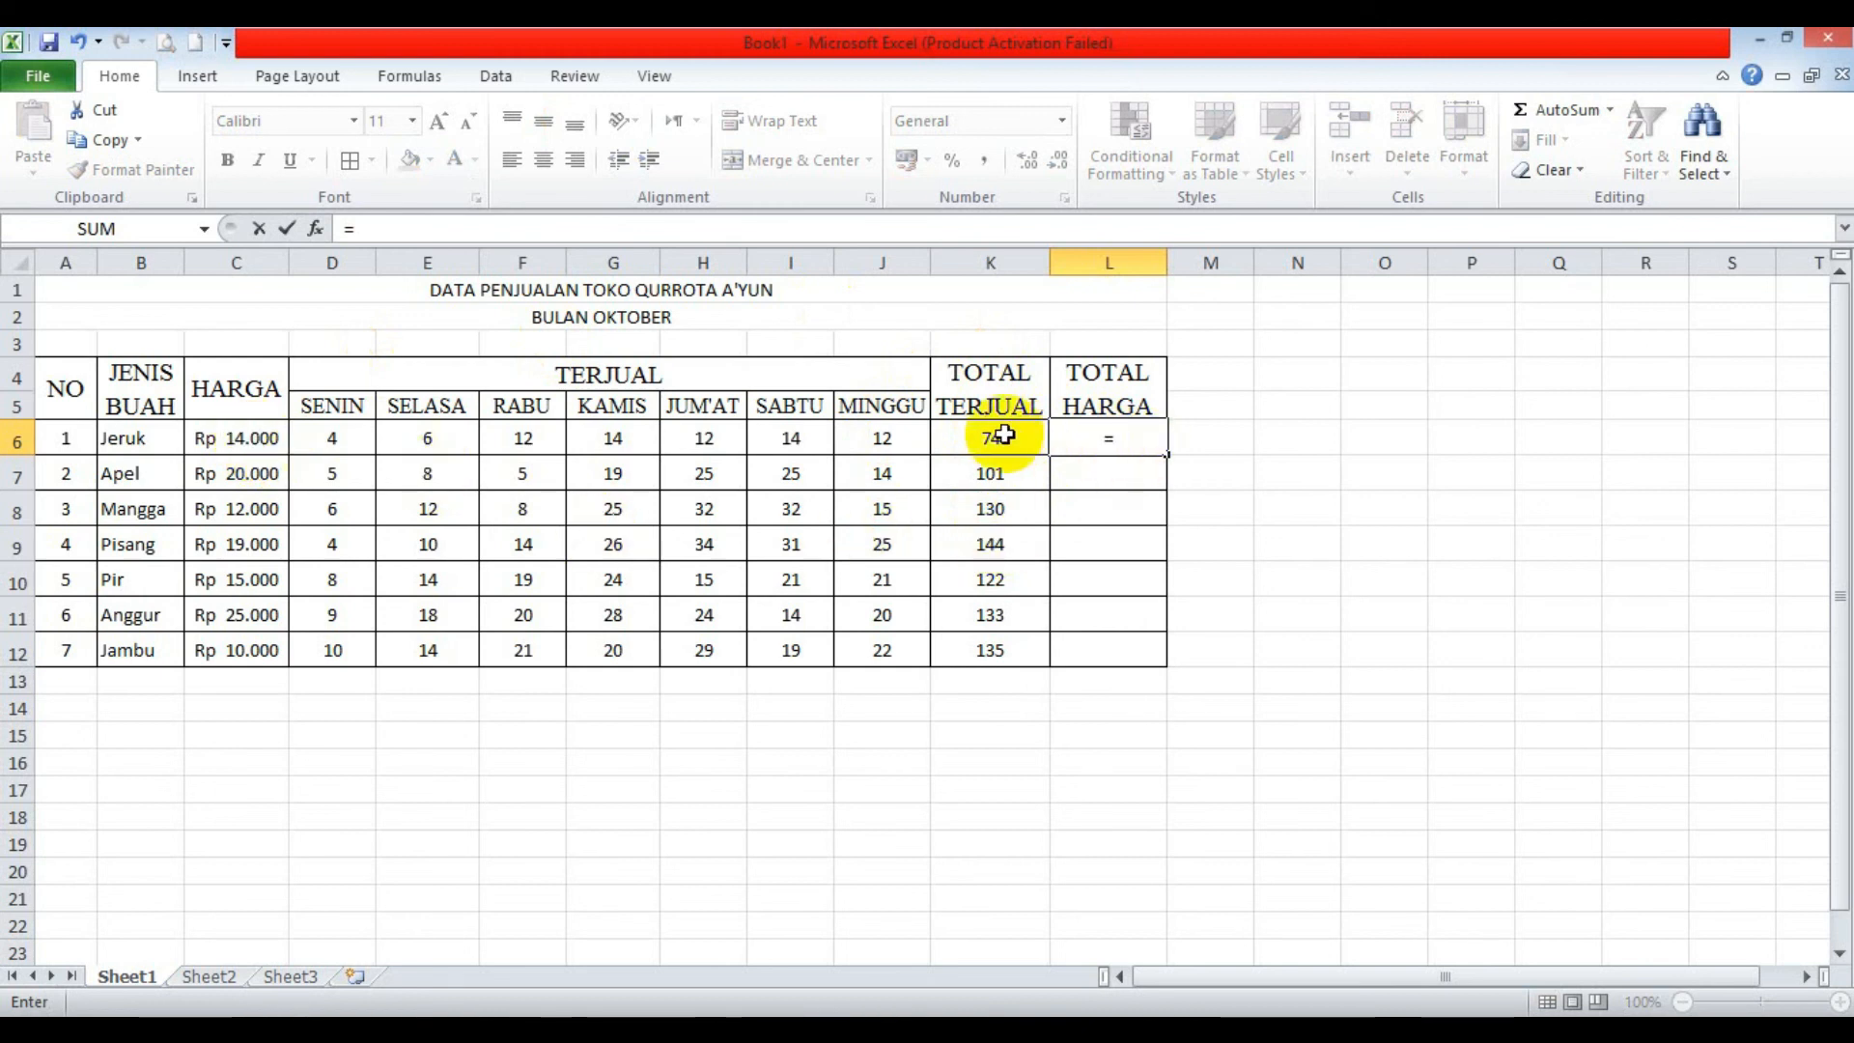
pyautogui.click(233, 441)
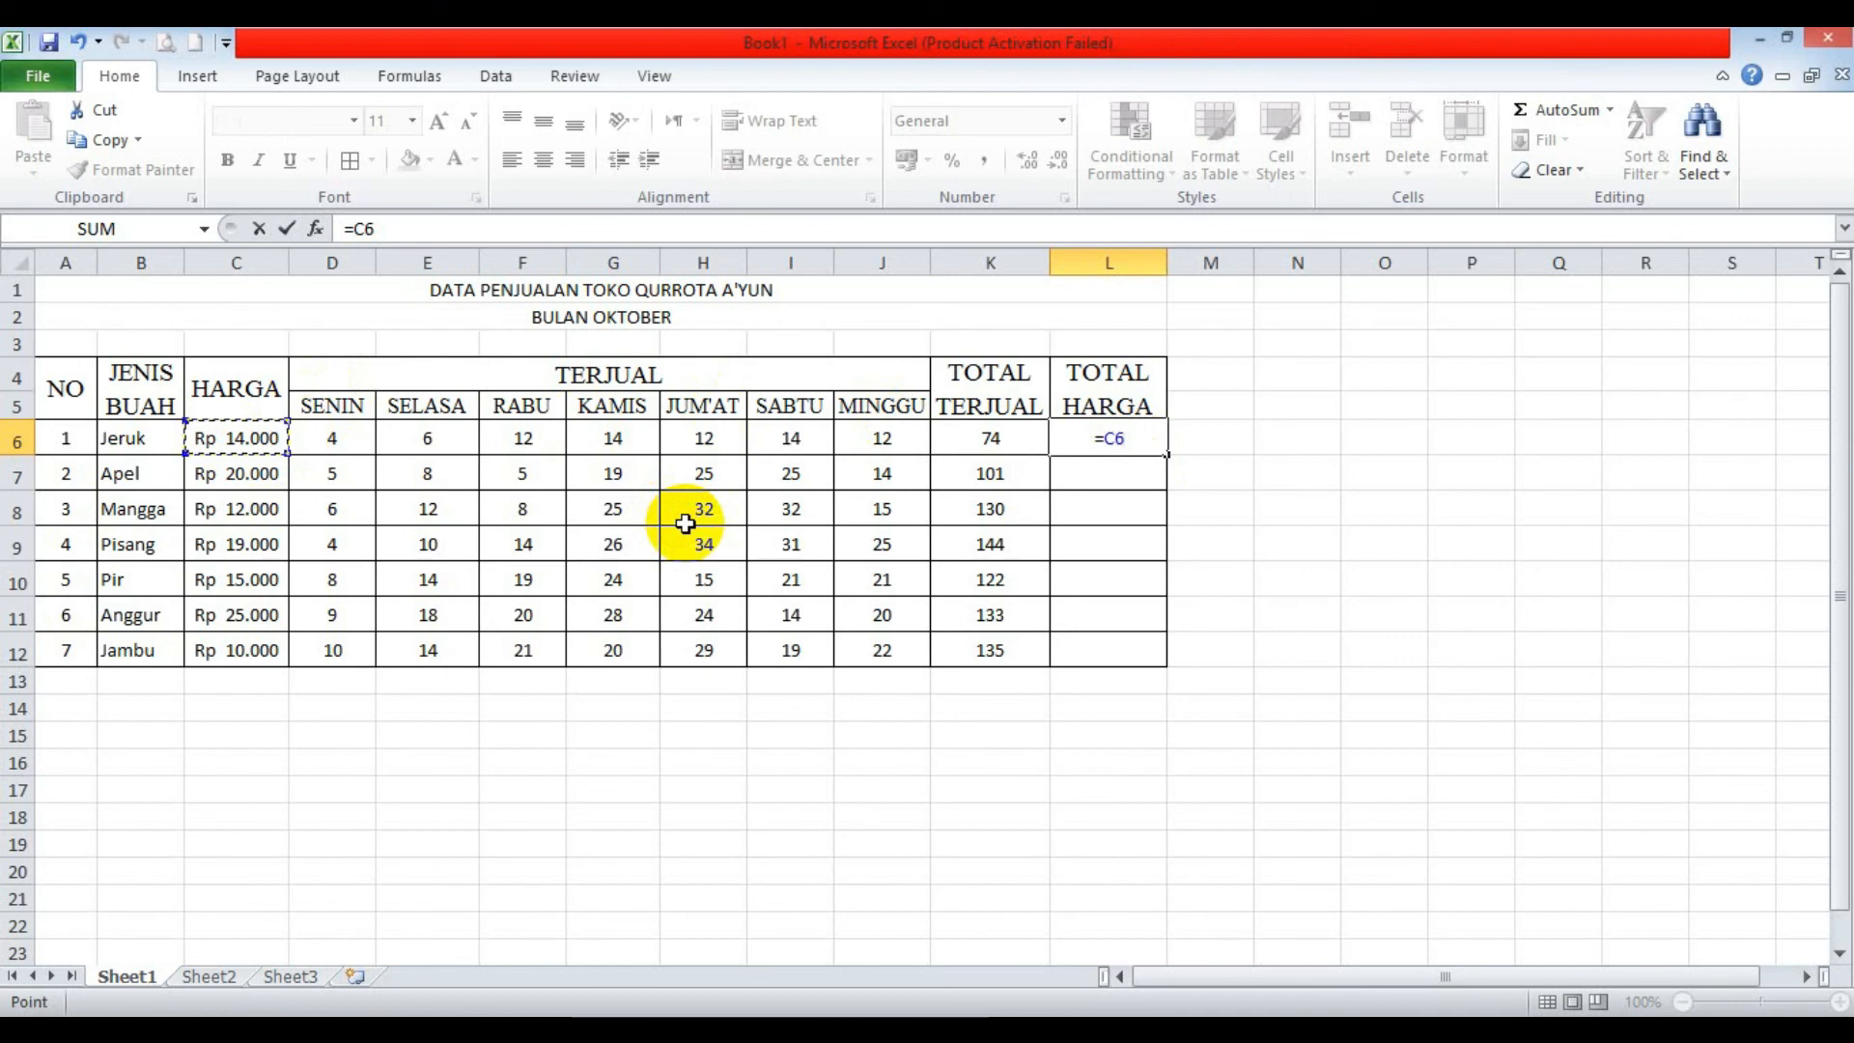
pyautogui.write('*')
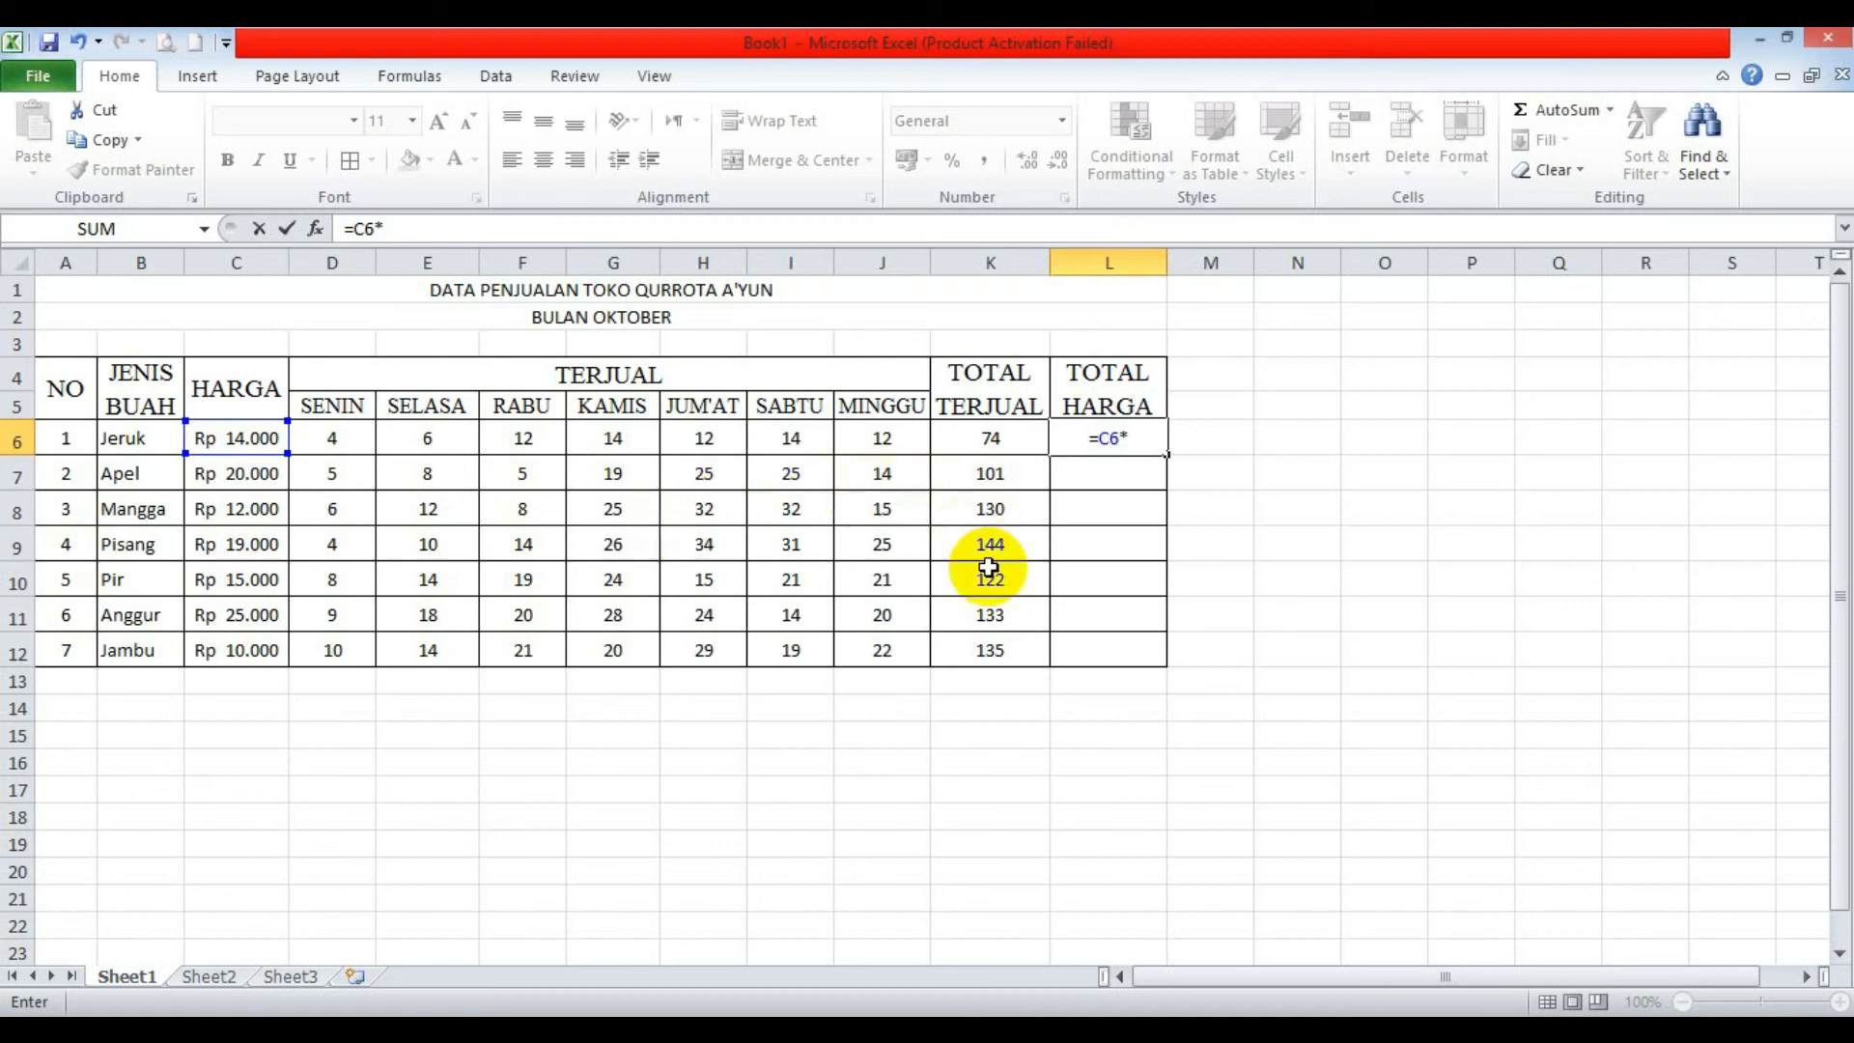
pyautogui.click(1001, 440)
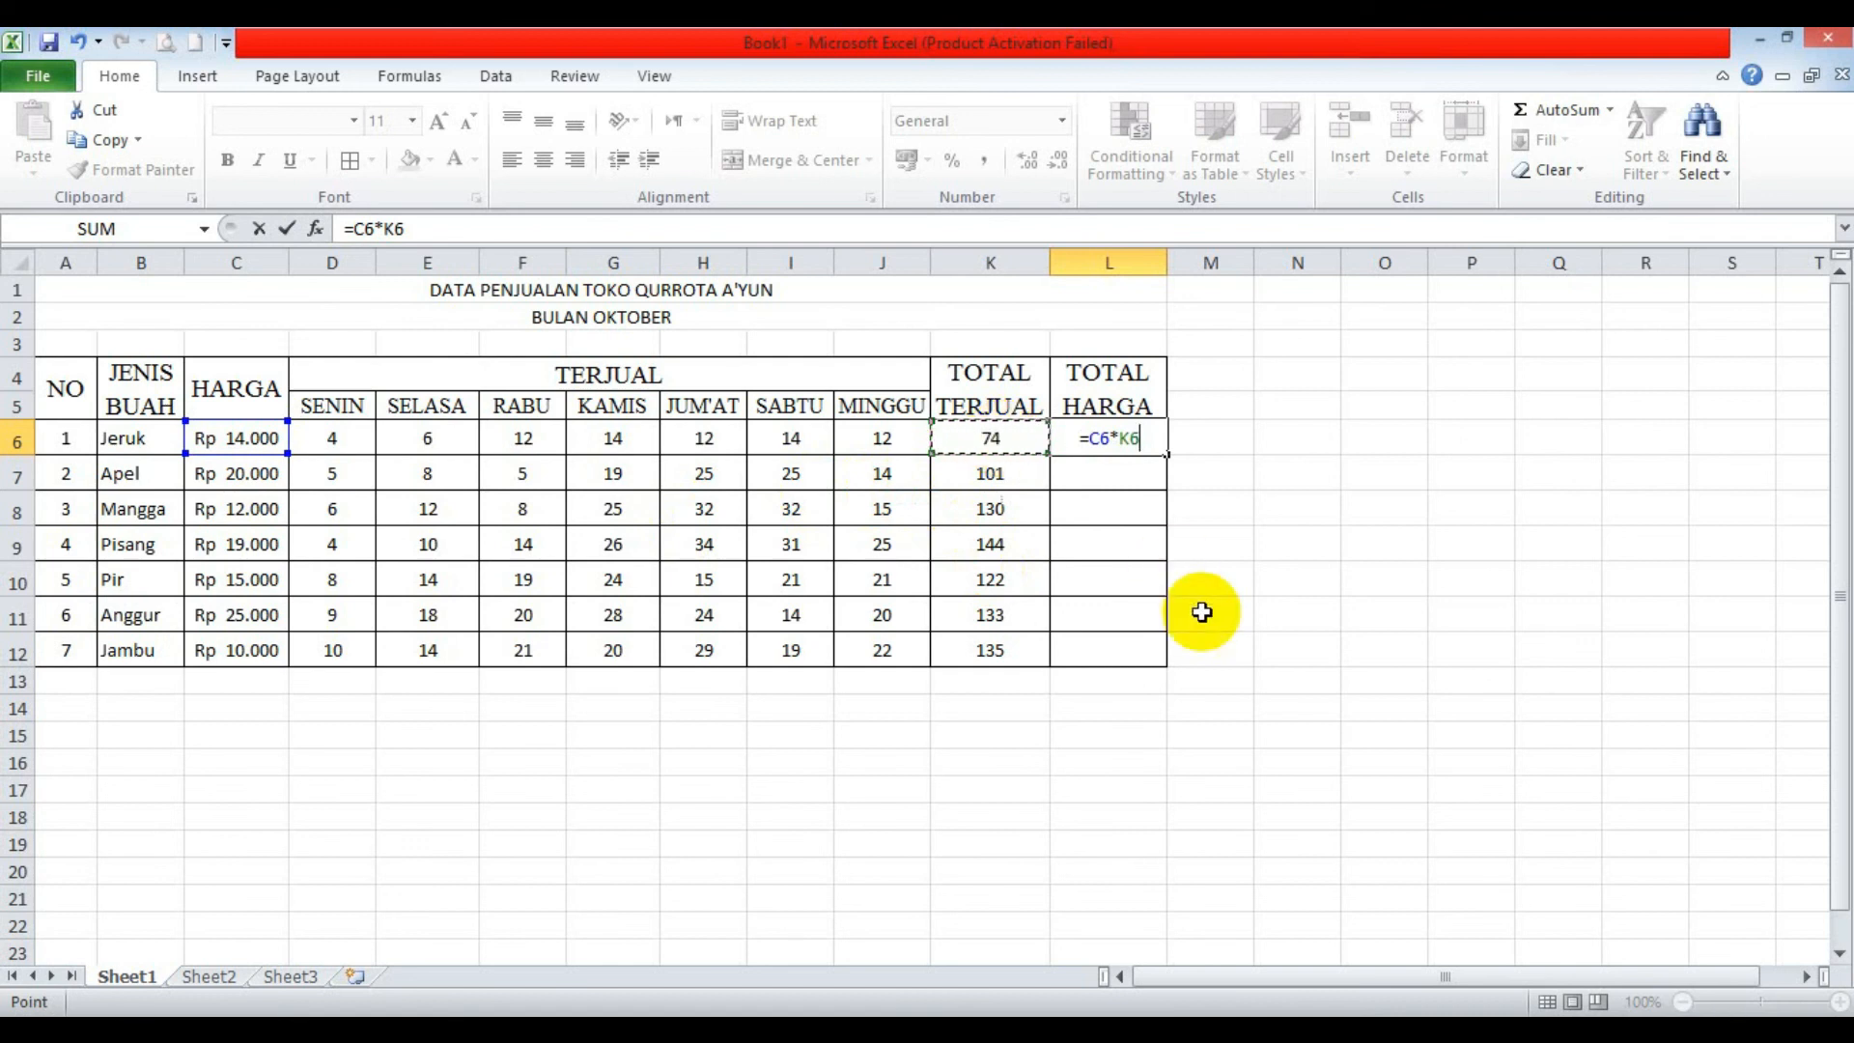
pyautogui.press('Return')
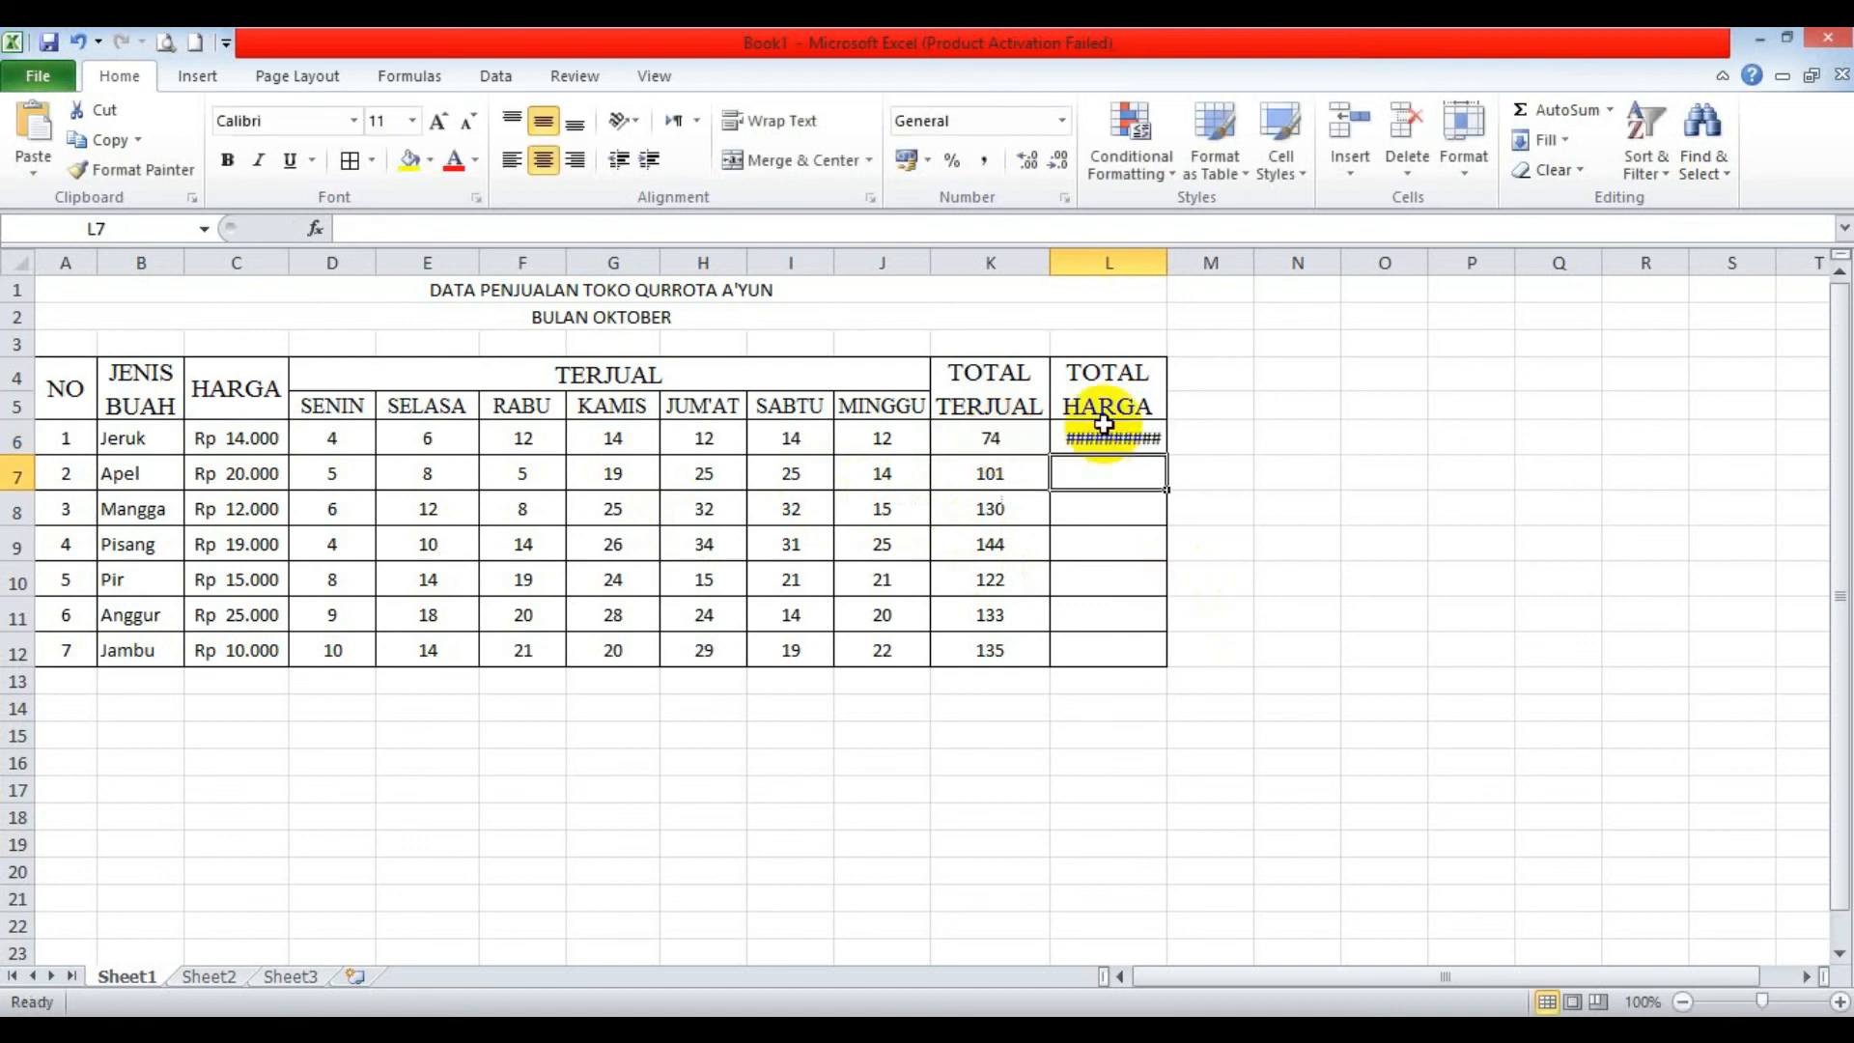
# Widen column L to fit the Rupiah amount and fill the TOTAL HARGA formula from L6 down to L12.
pyautogui.moveTo(1167, 266); pyautogui.dragTo(1190, 262)
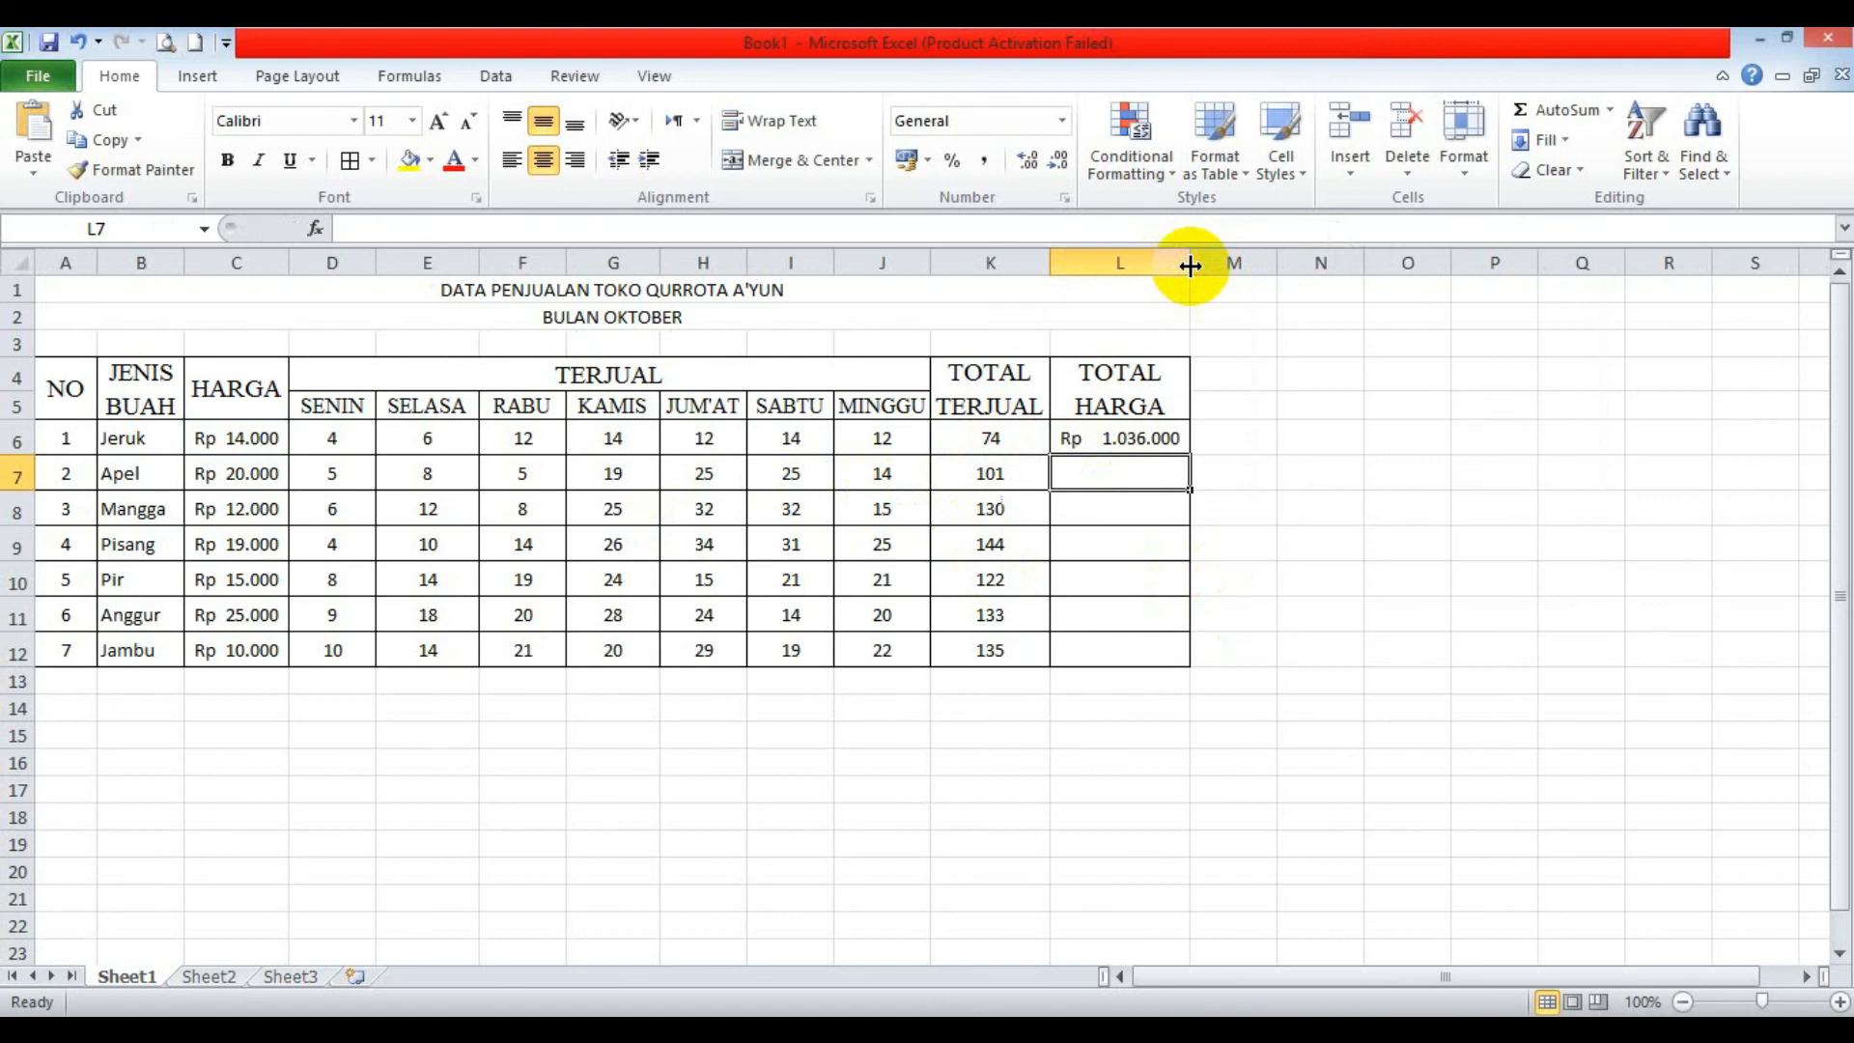
pyautogui.click(1171, 439)
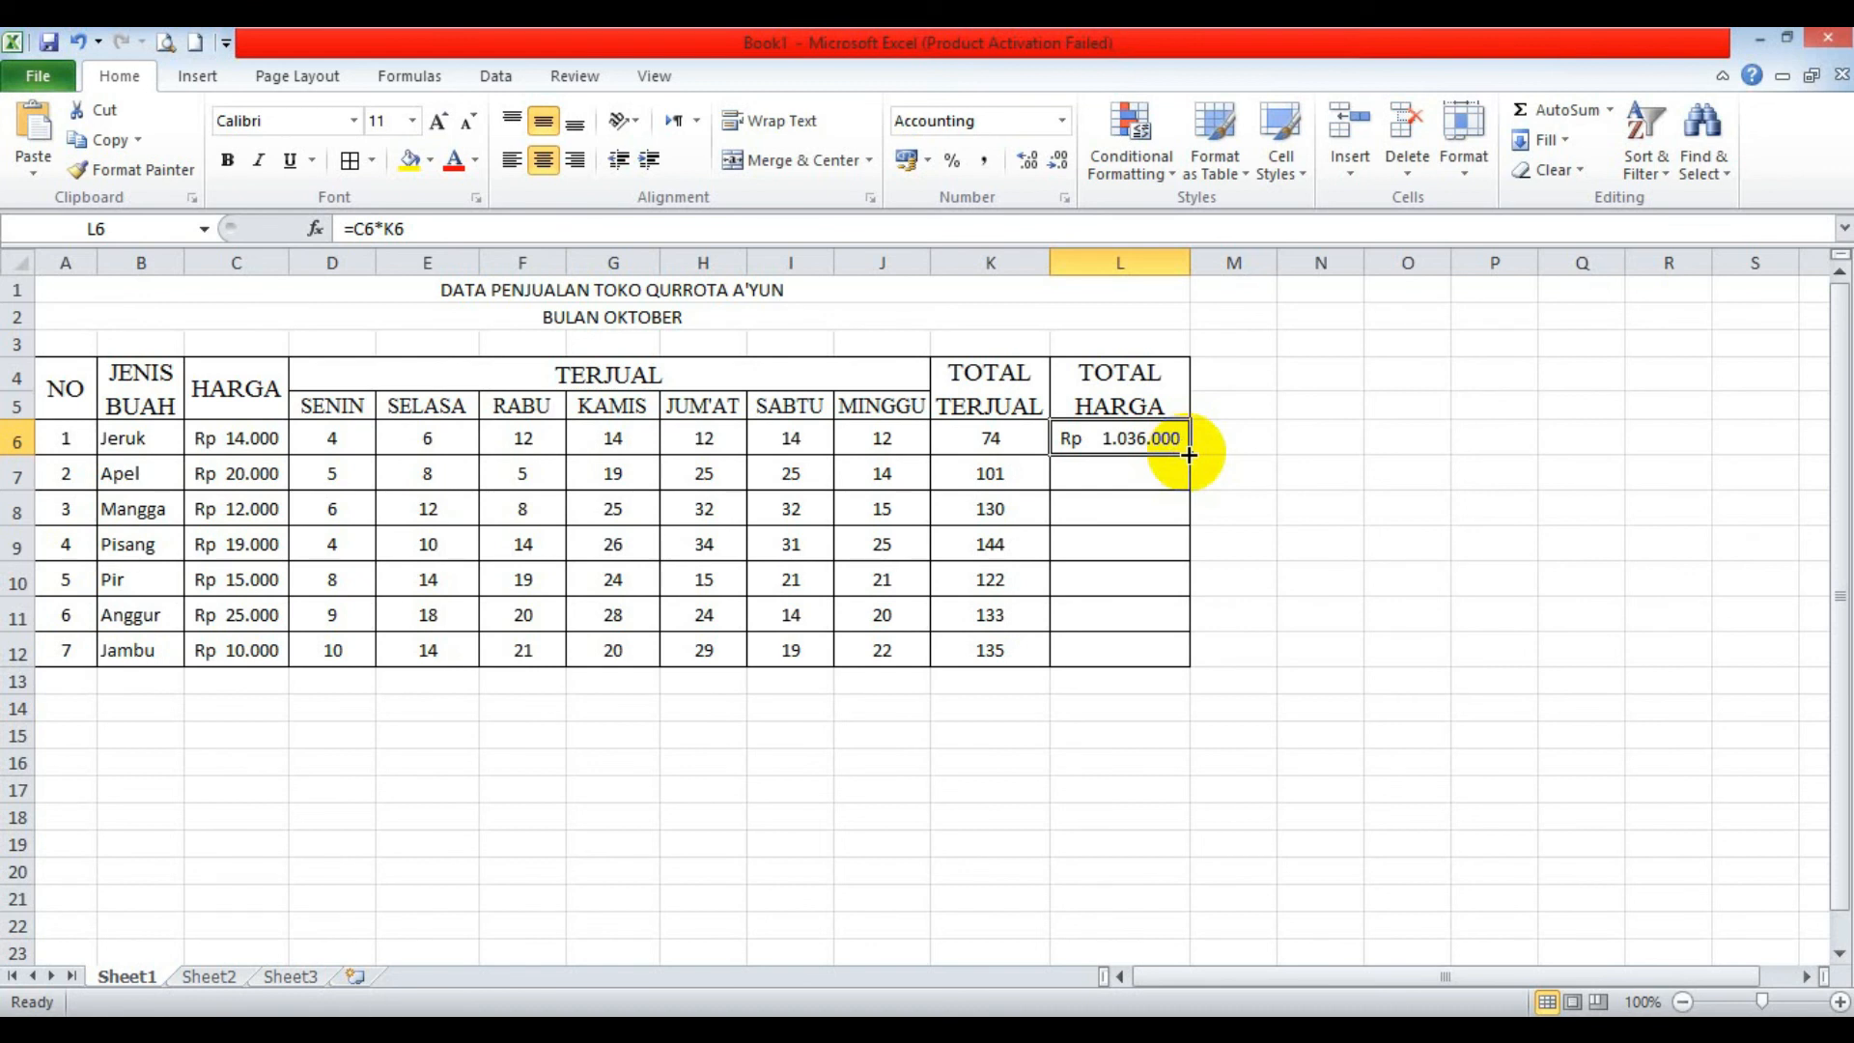
pyautogui.moveTo(1188, 454); pyautogui.dragTo(1168, 654)
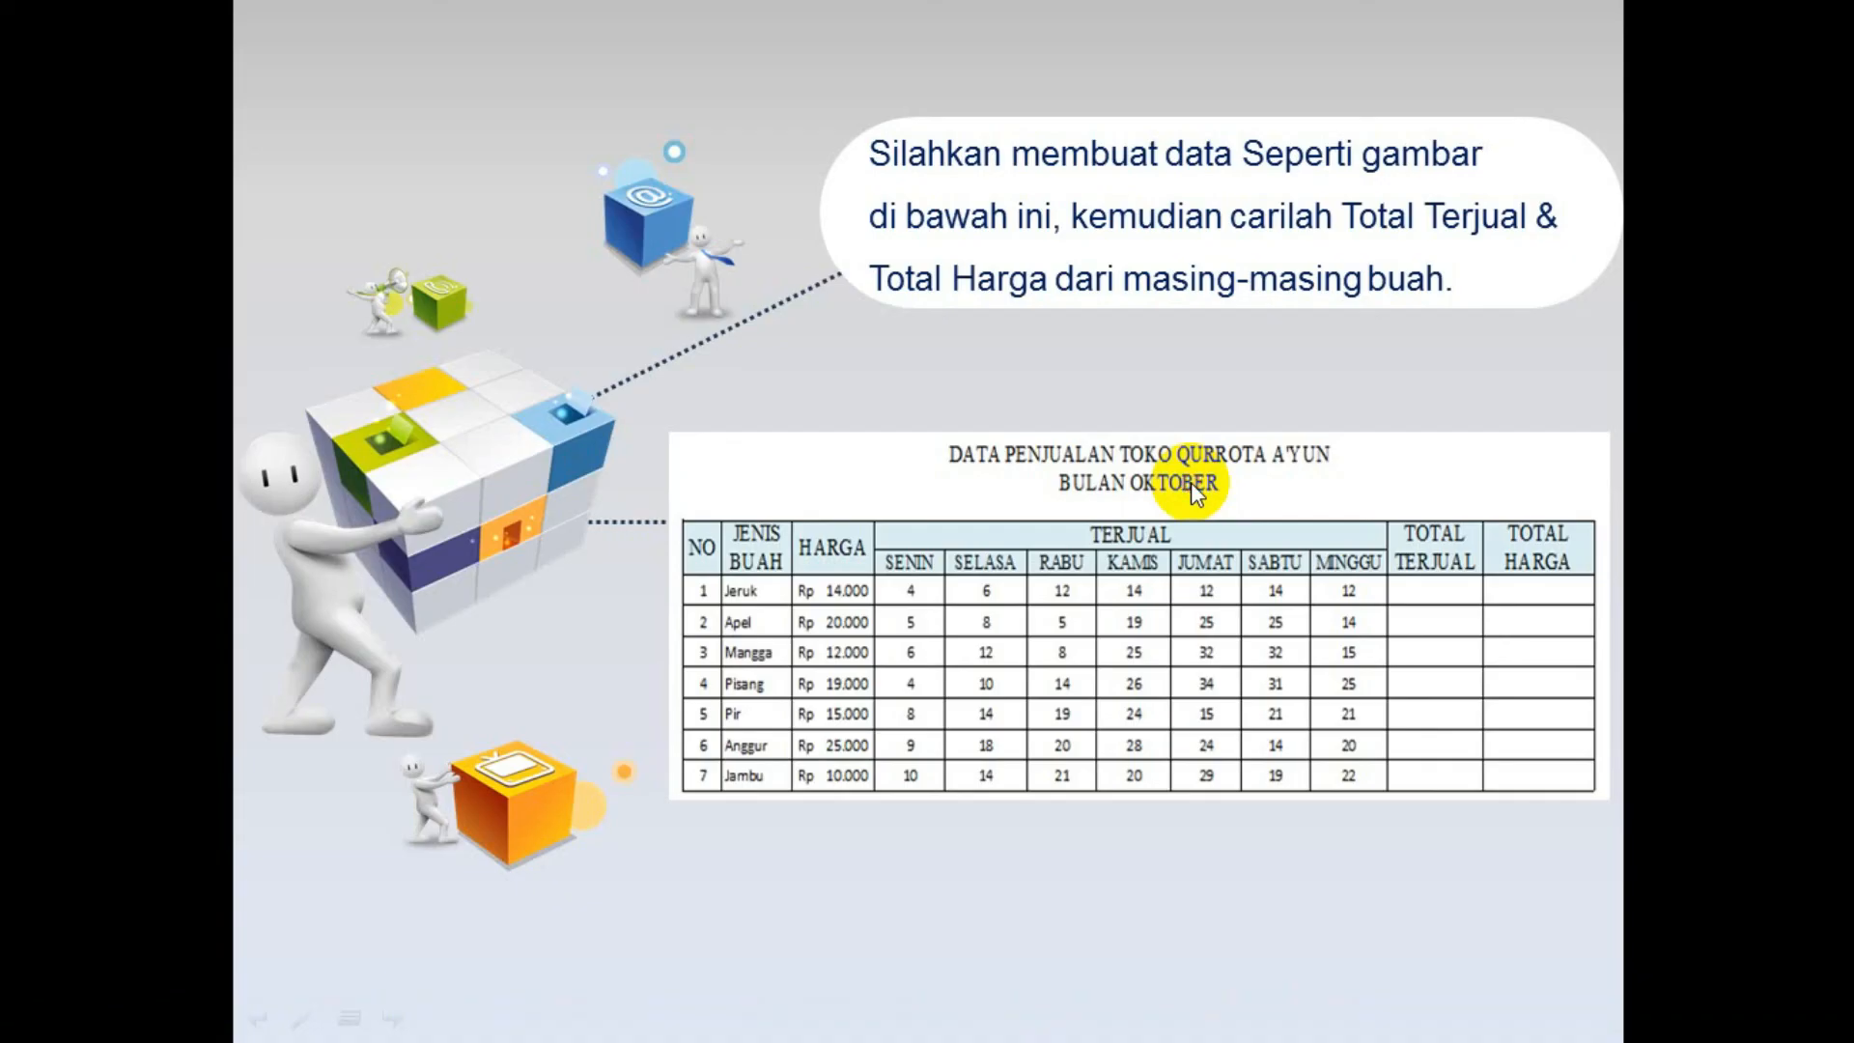
pyautogui.click(1627, 442)
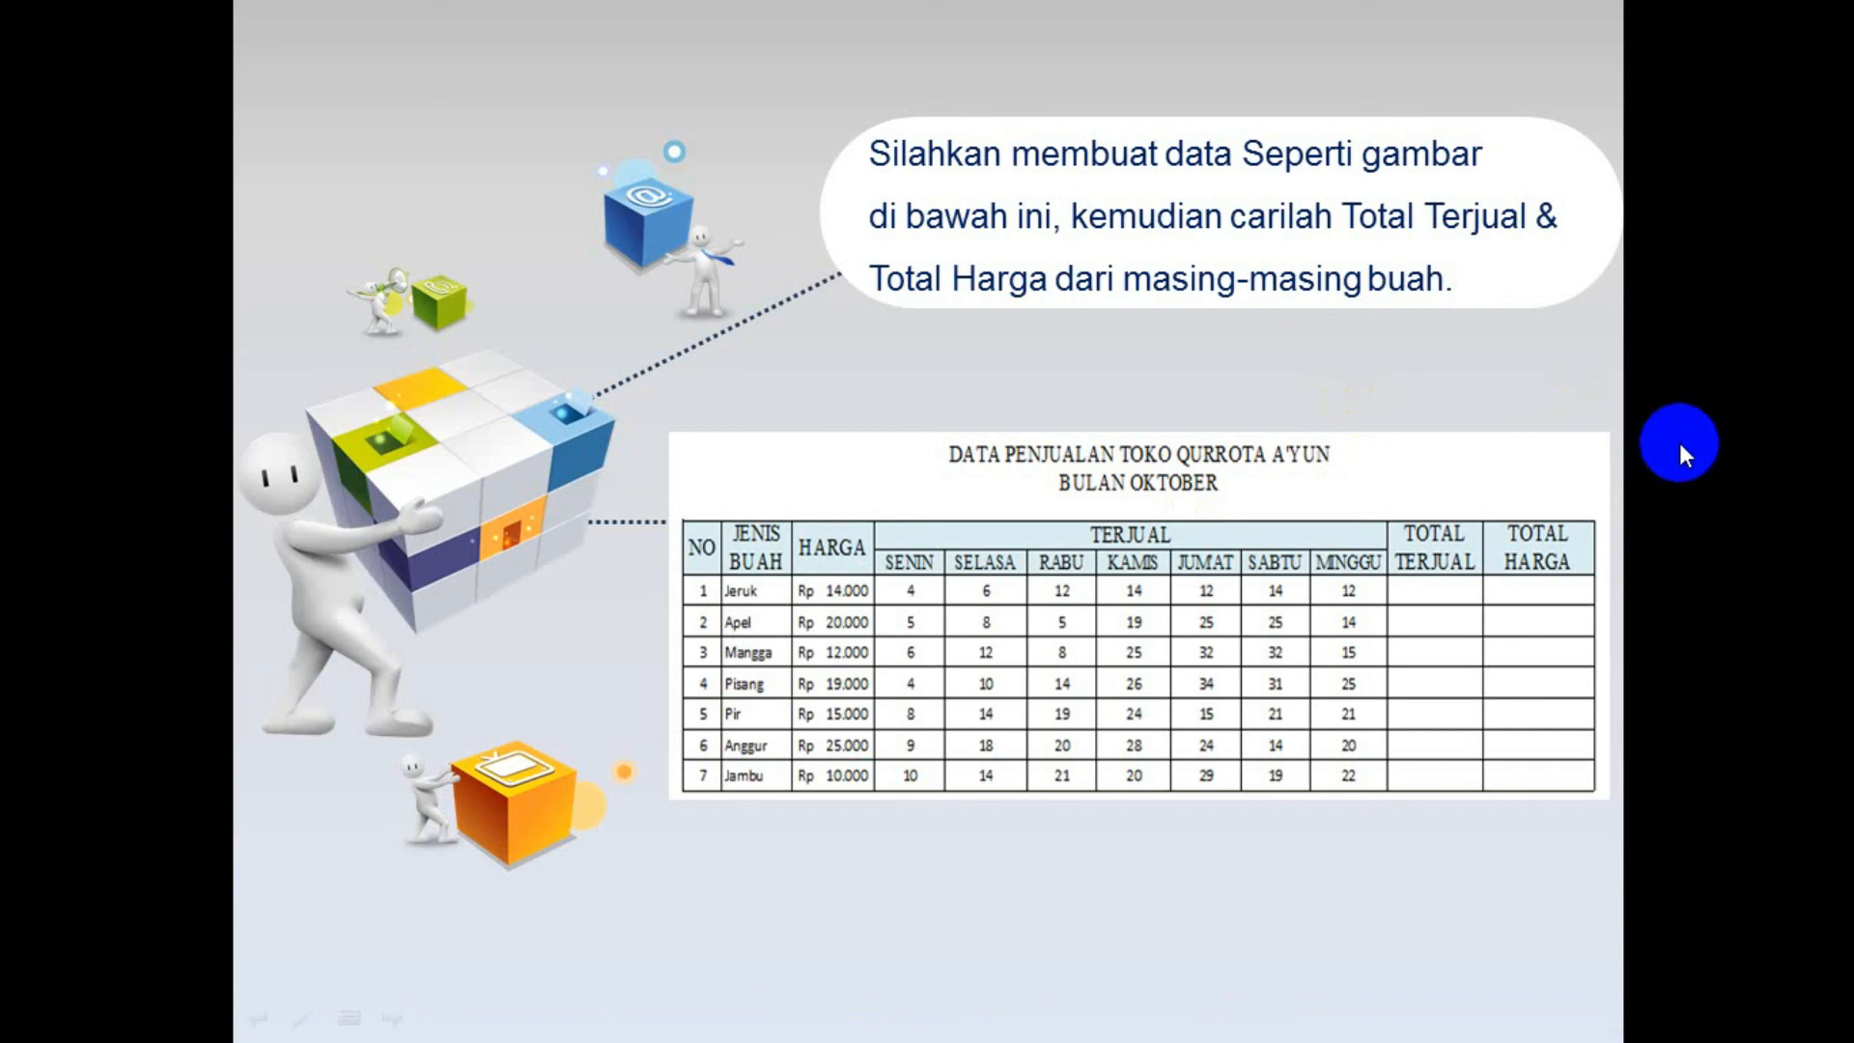